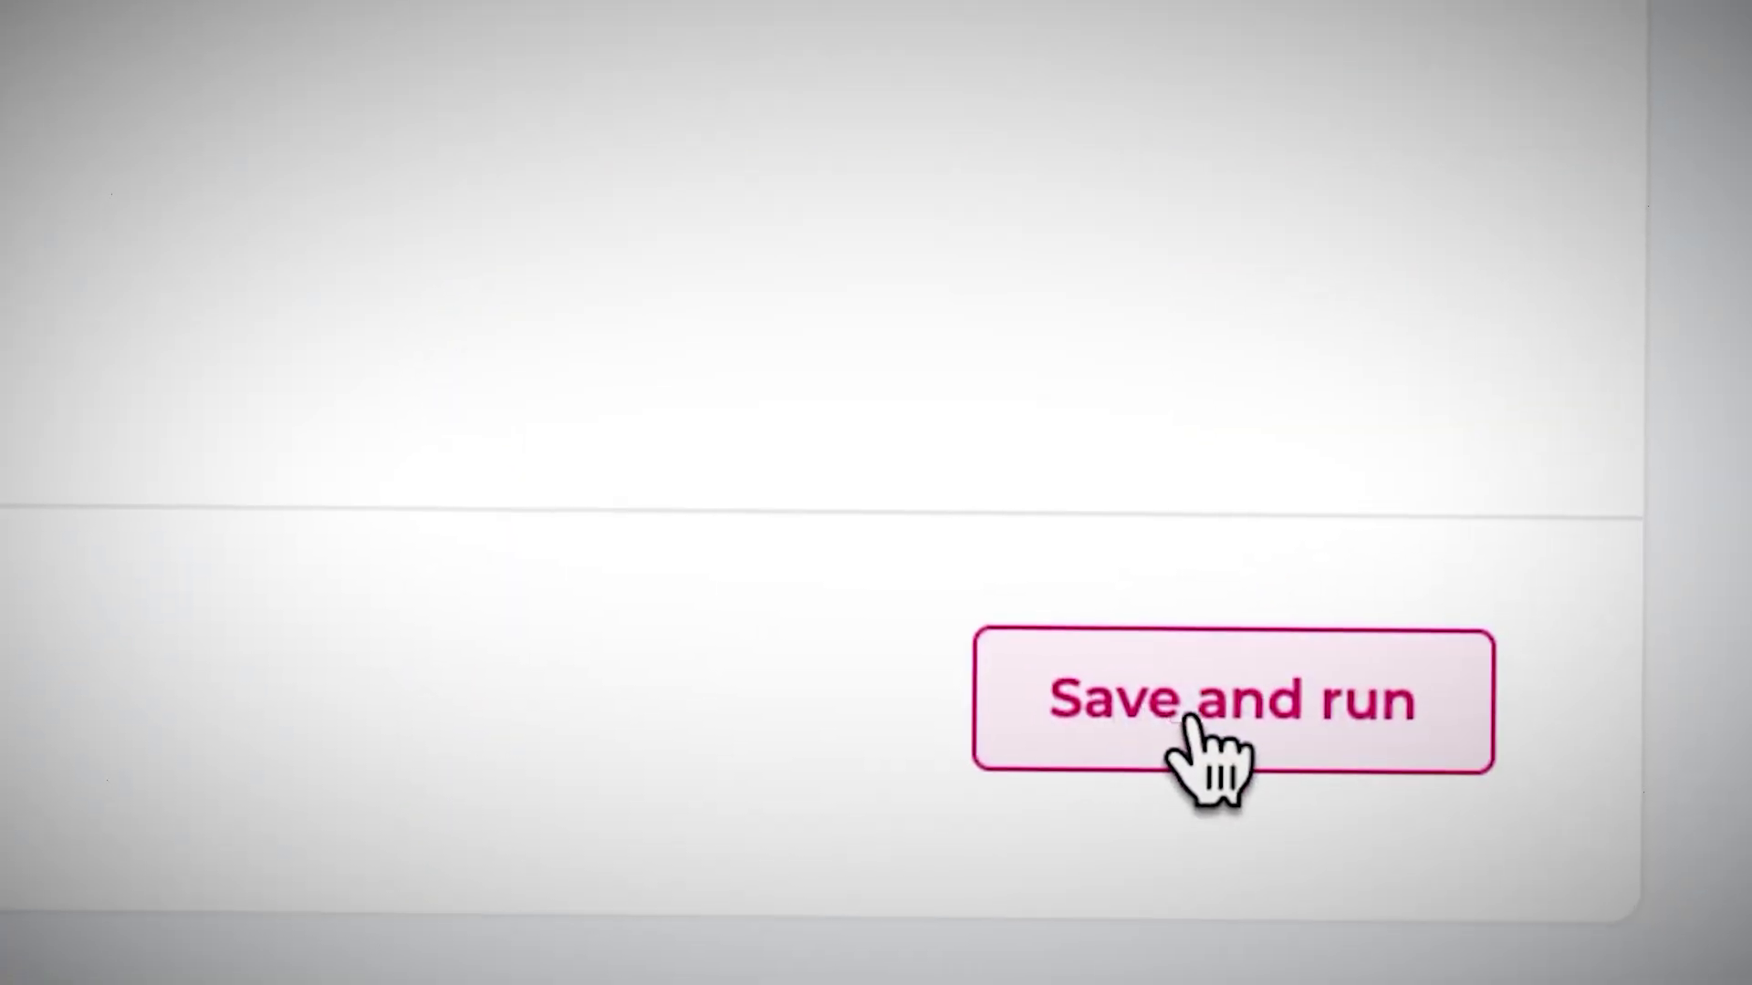
click(1194, 721)
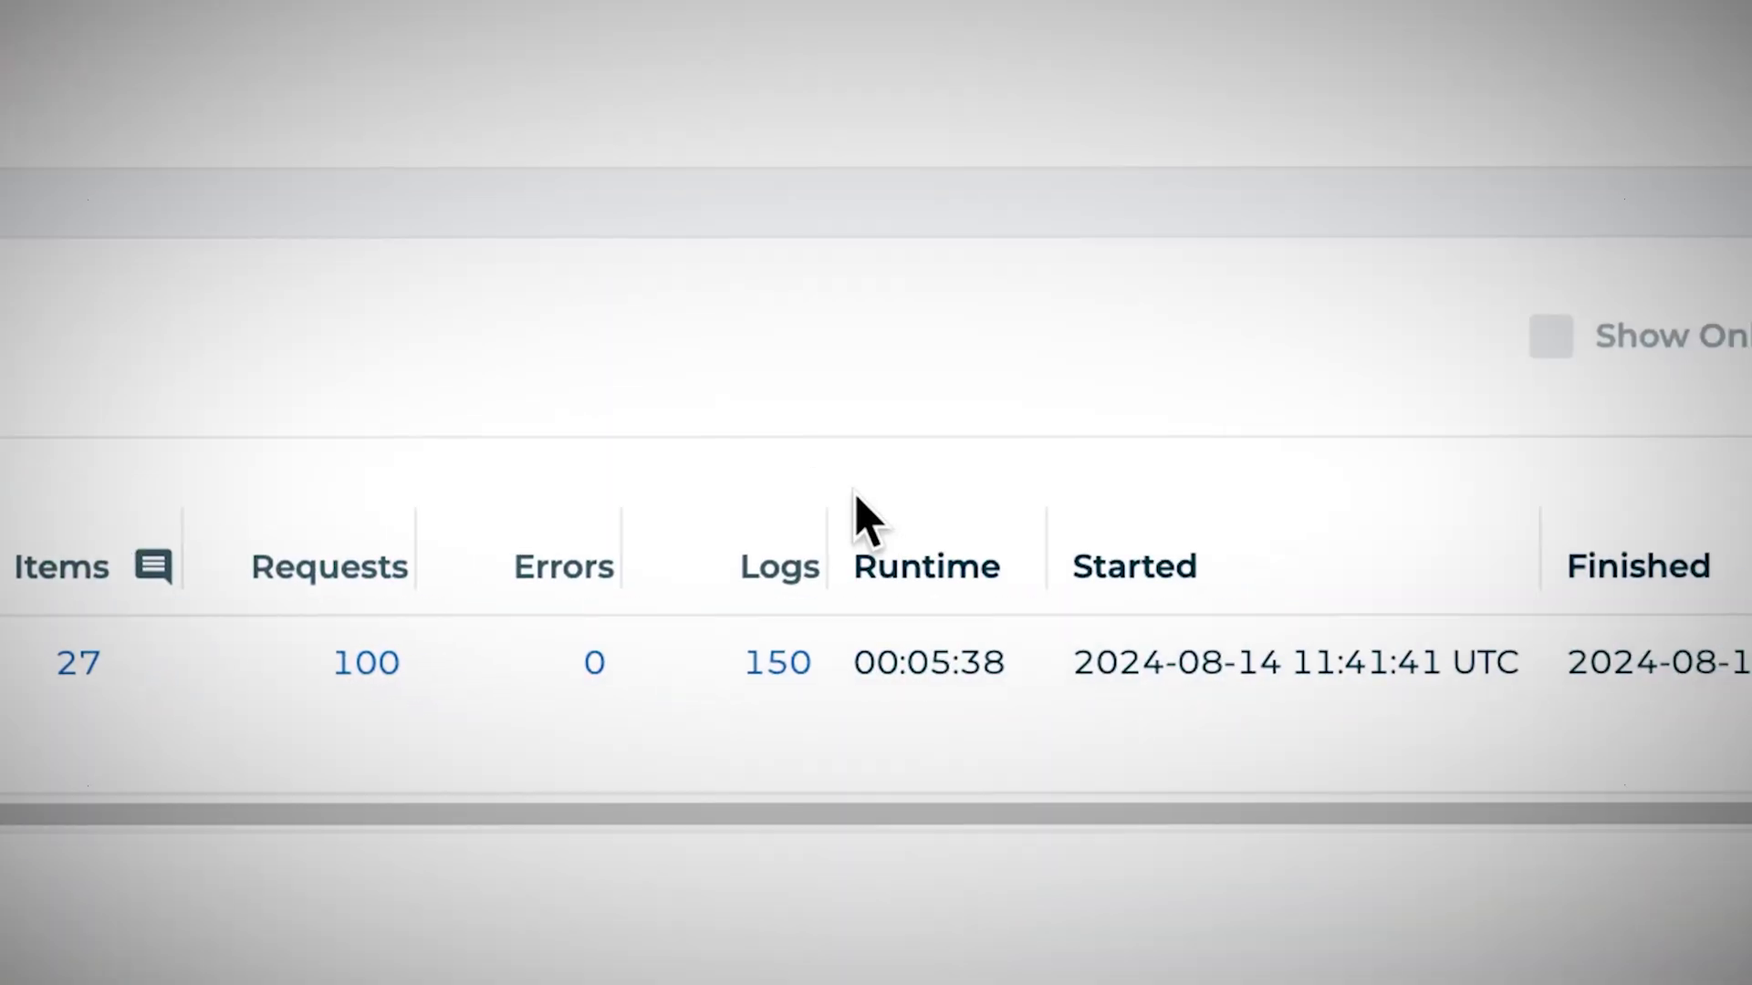
drag(873, 509, 932, 499)
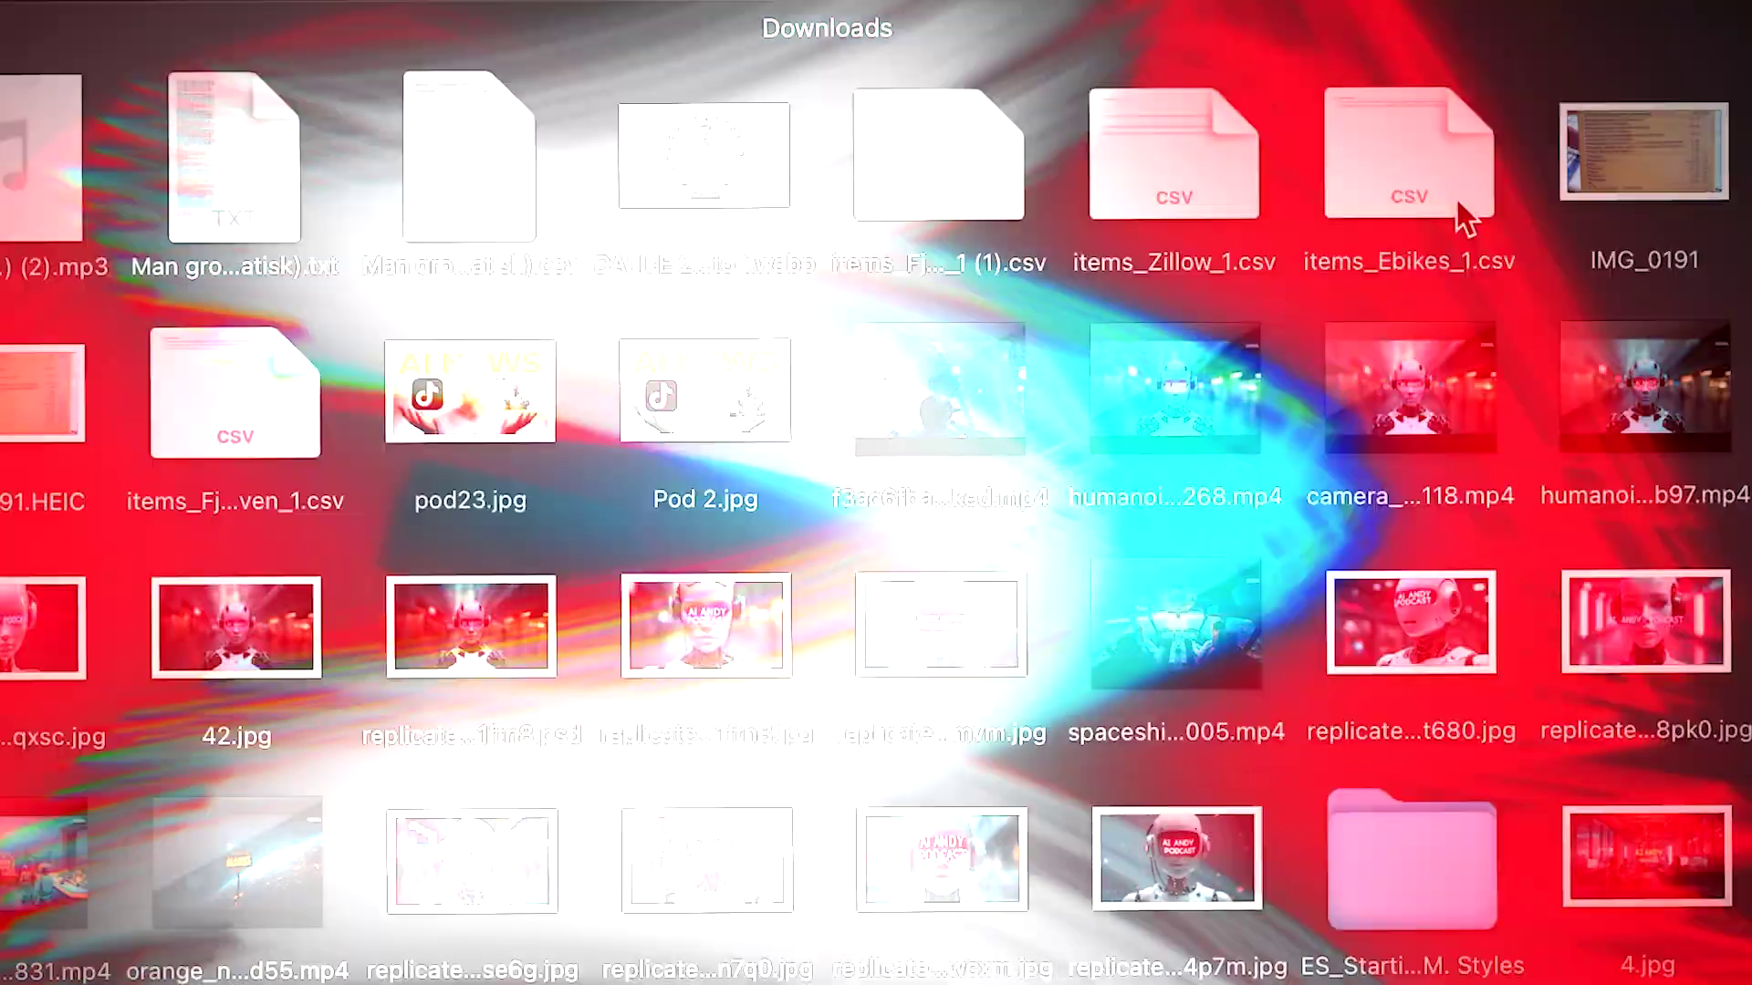
drag(1462, 223, 876, 520)
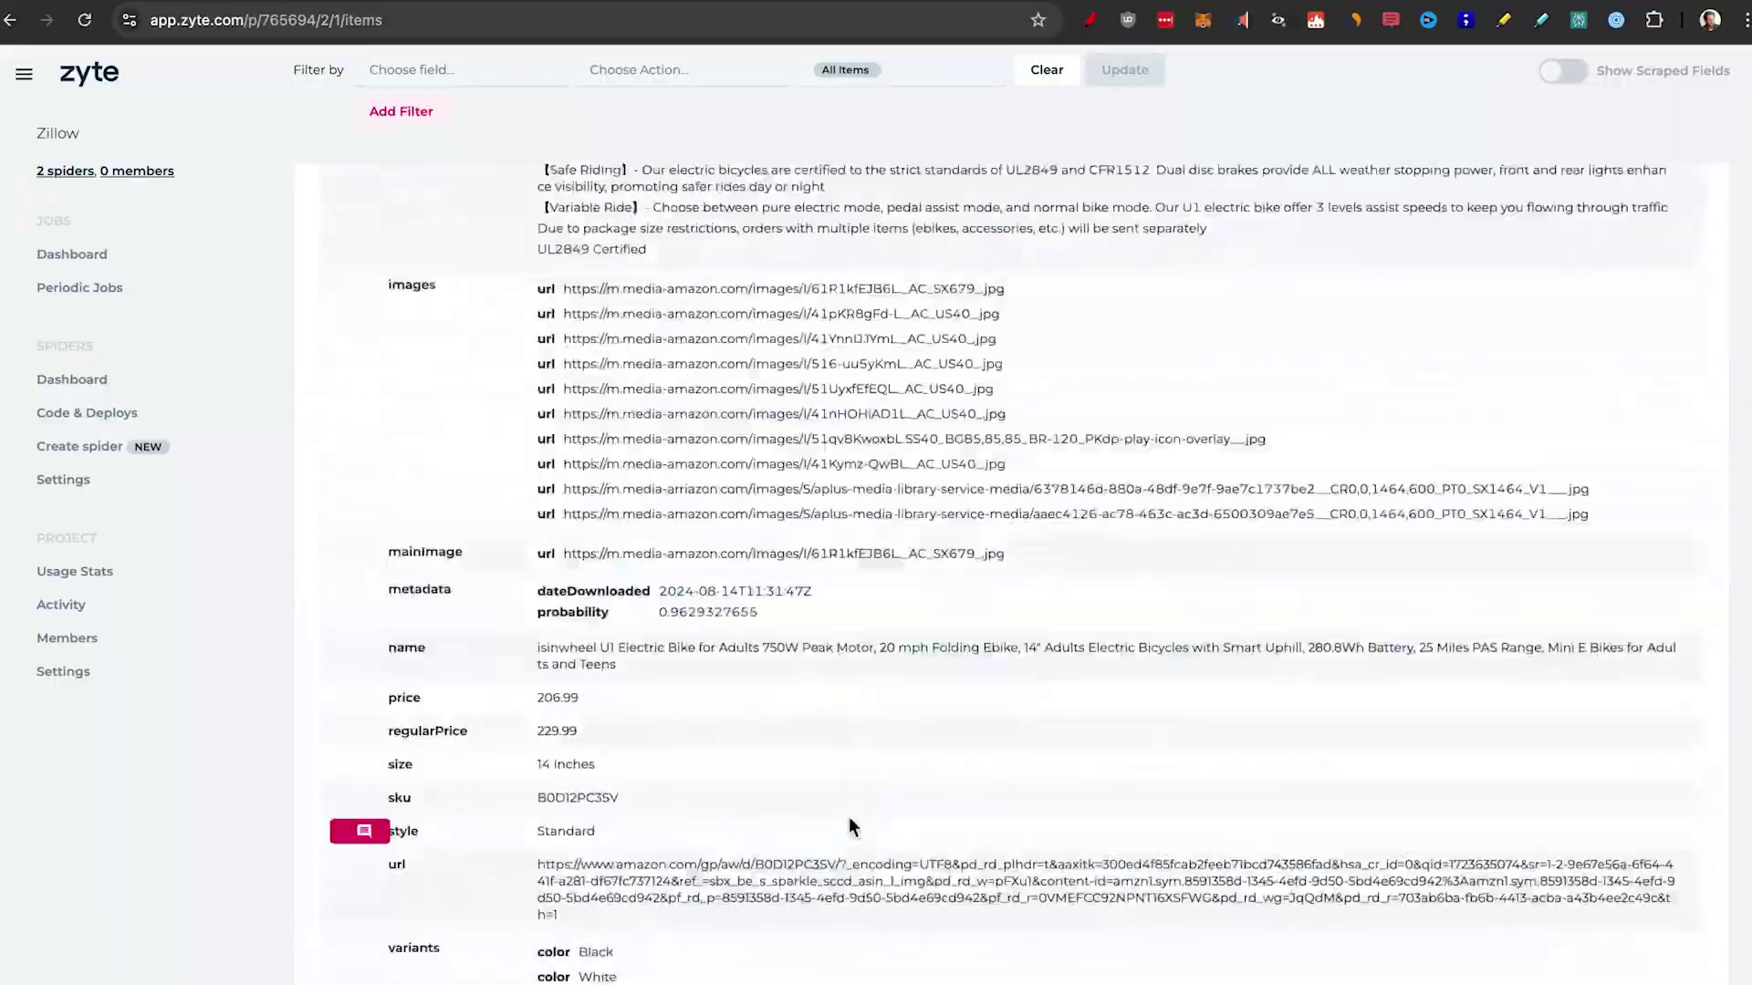
click(1022, 282)
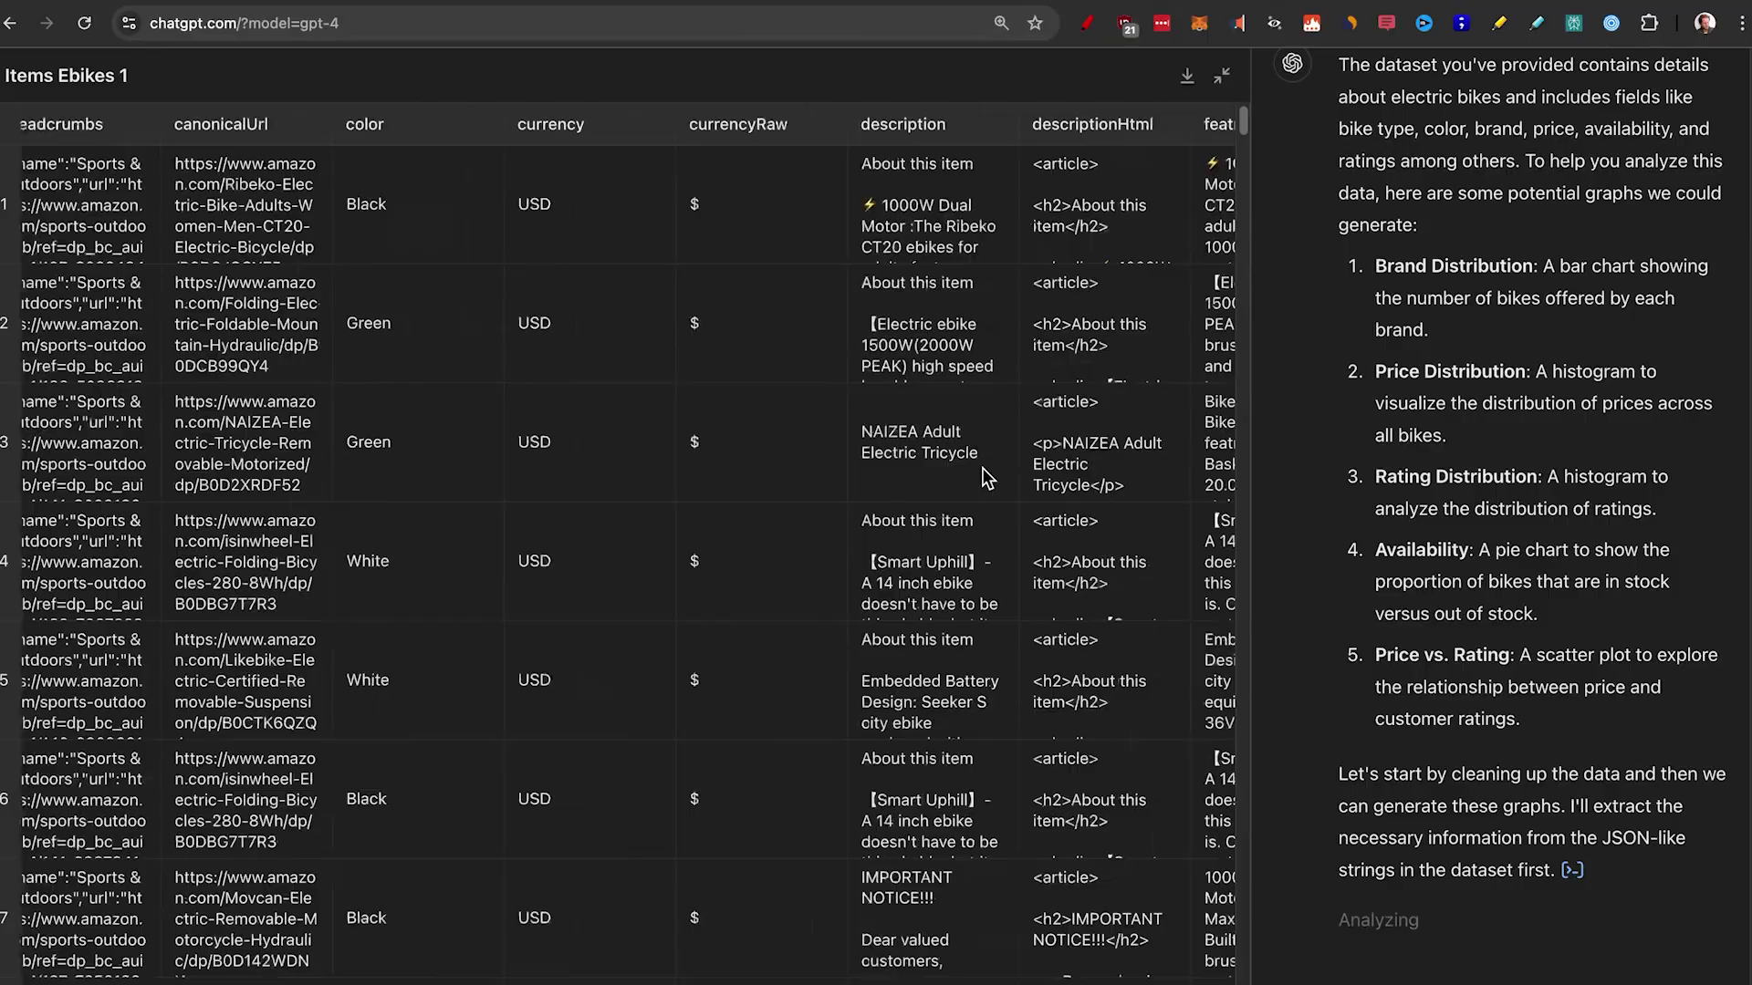
scroll(982, 465, right, 10)
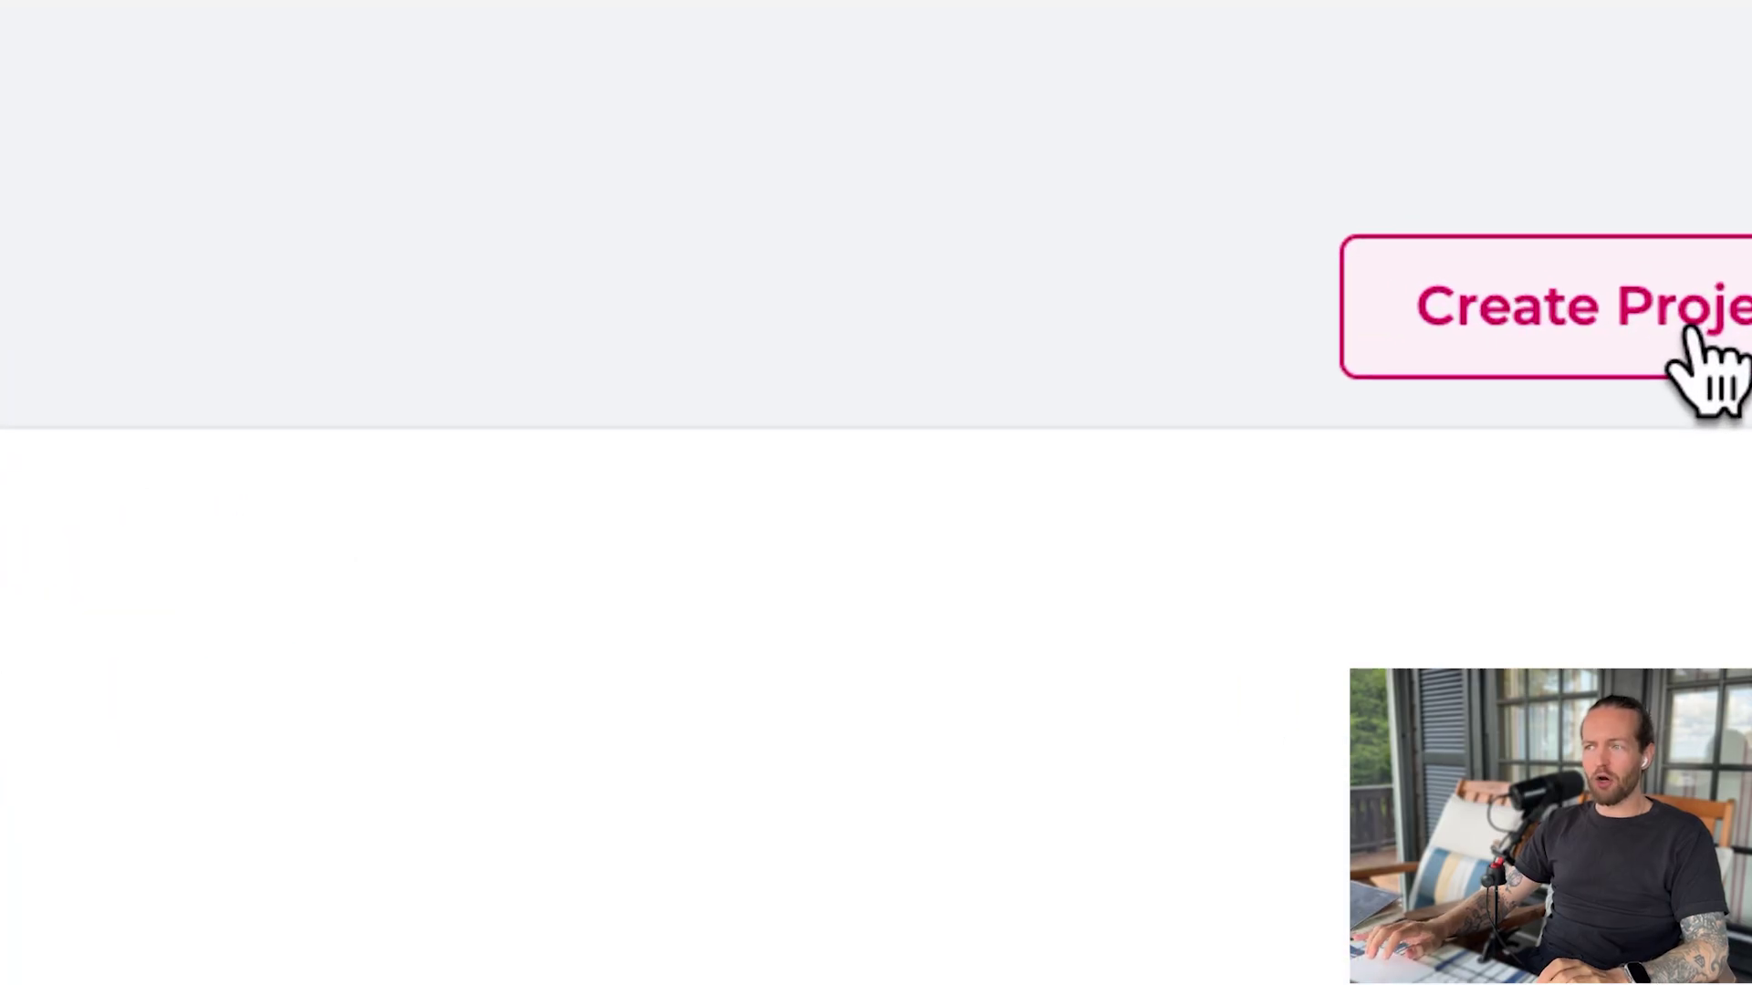
Create a project named E-Bike Amazon that deploys Zyte's AI-Powered Spiders.
click(1688, 331)
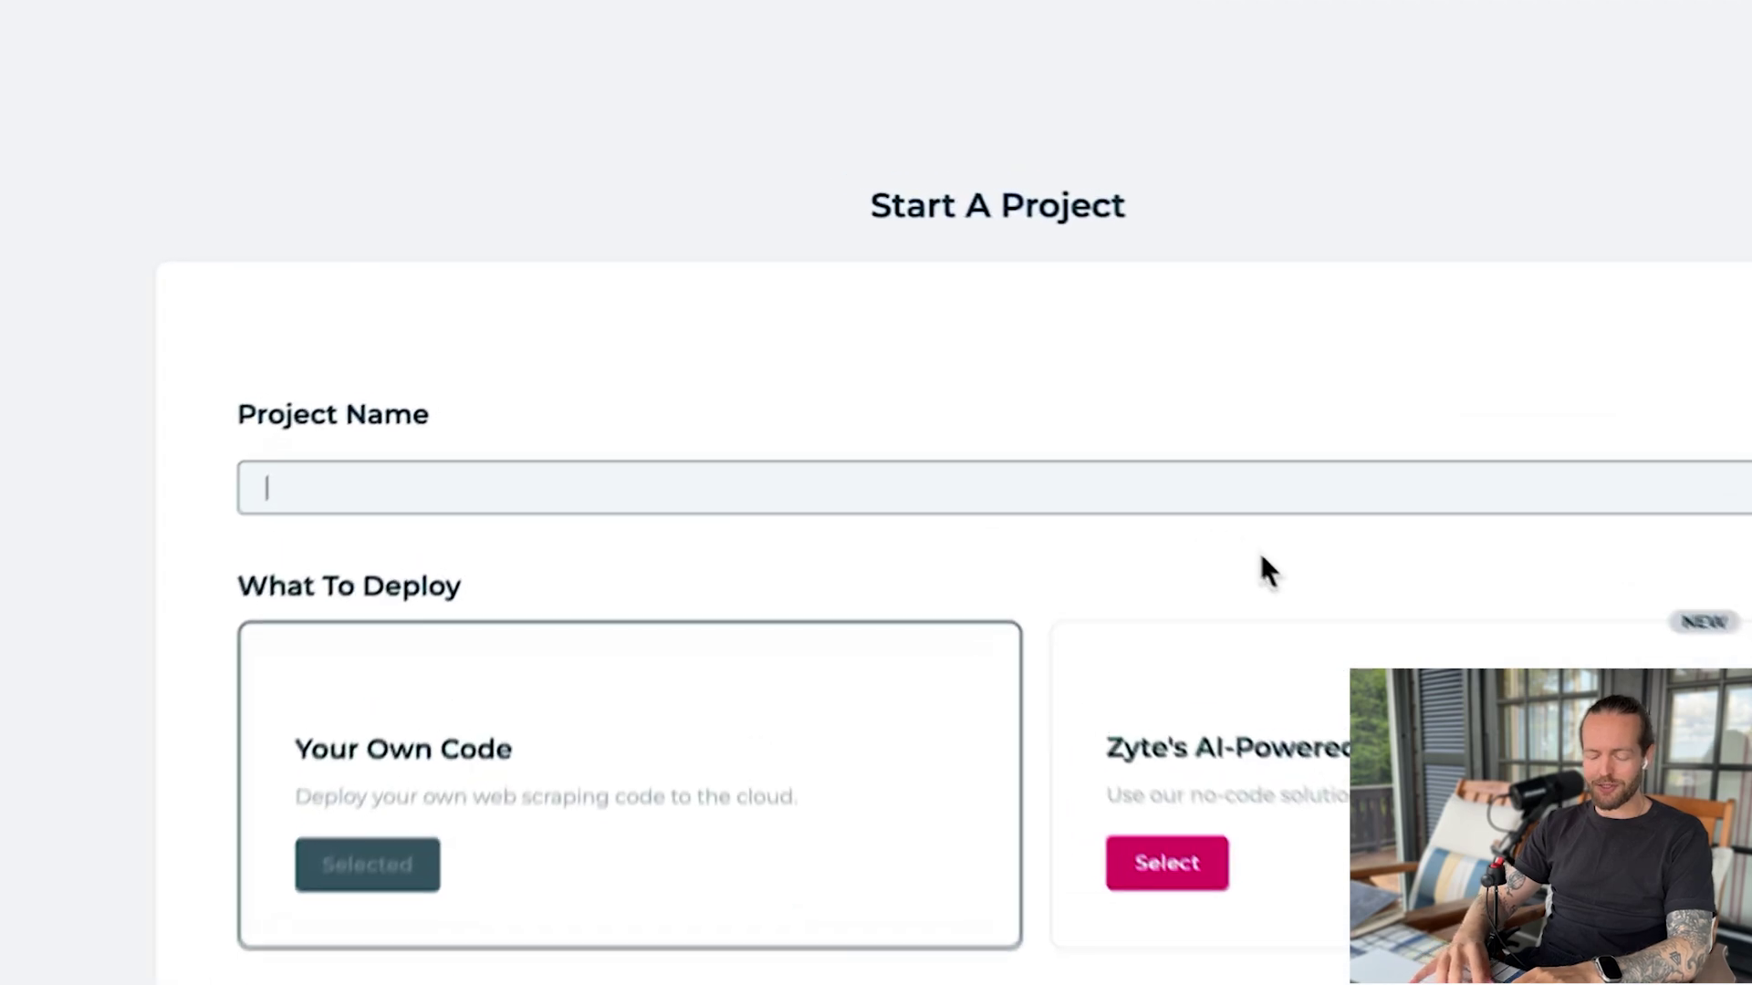
text(E-Bike)
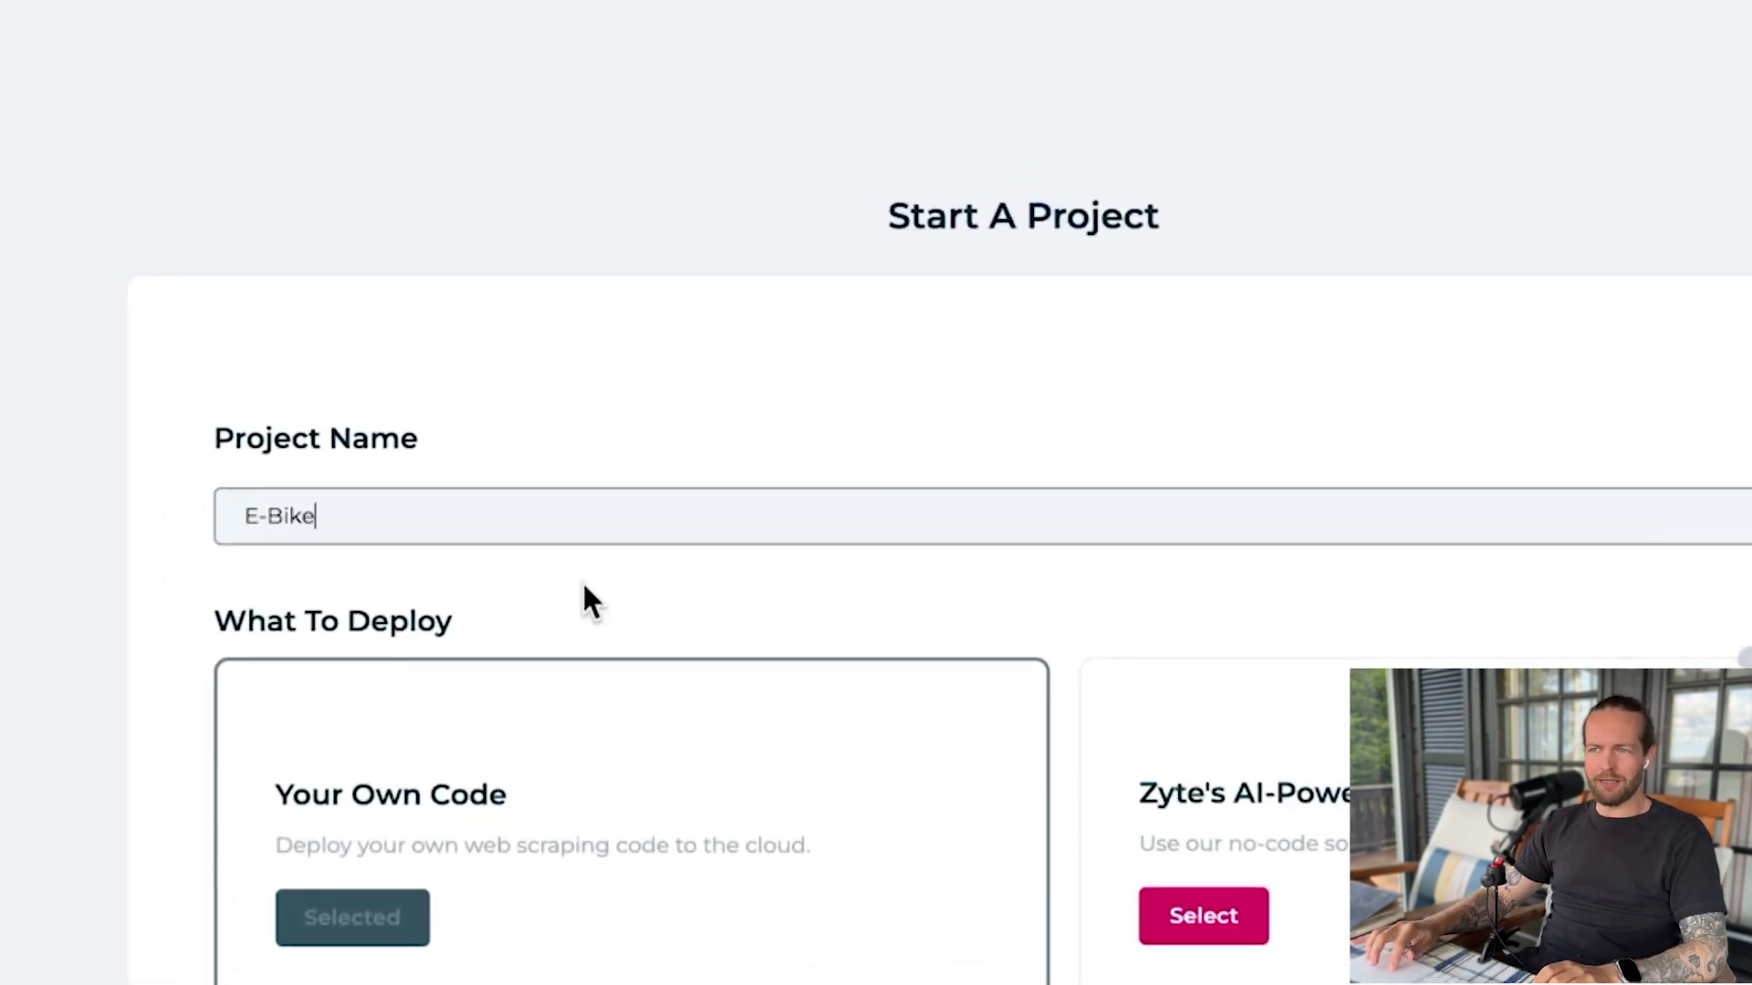
text( Amazon)
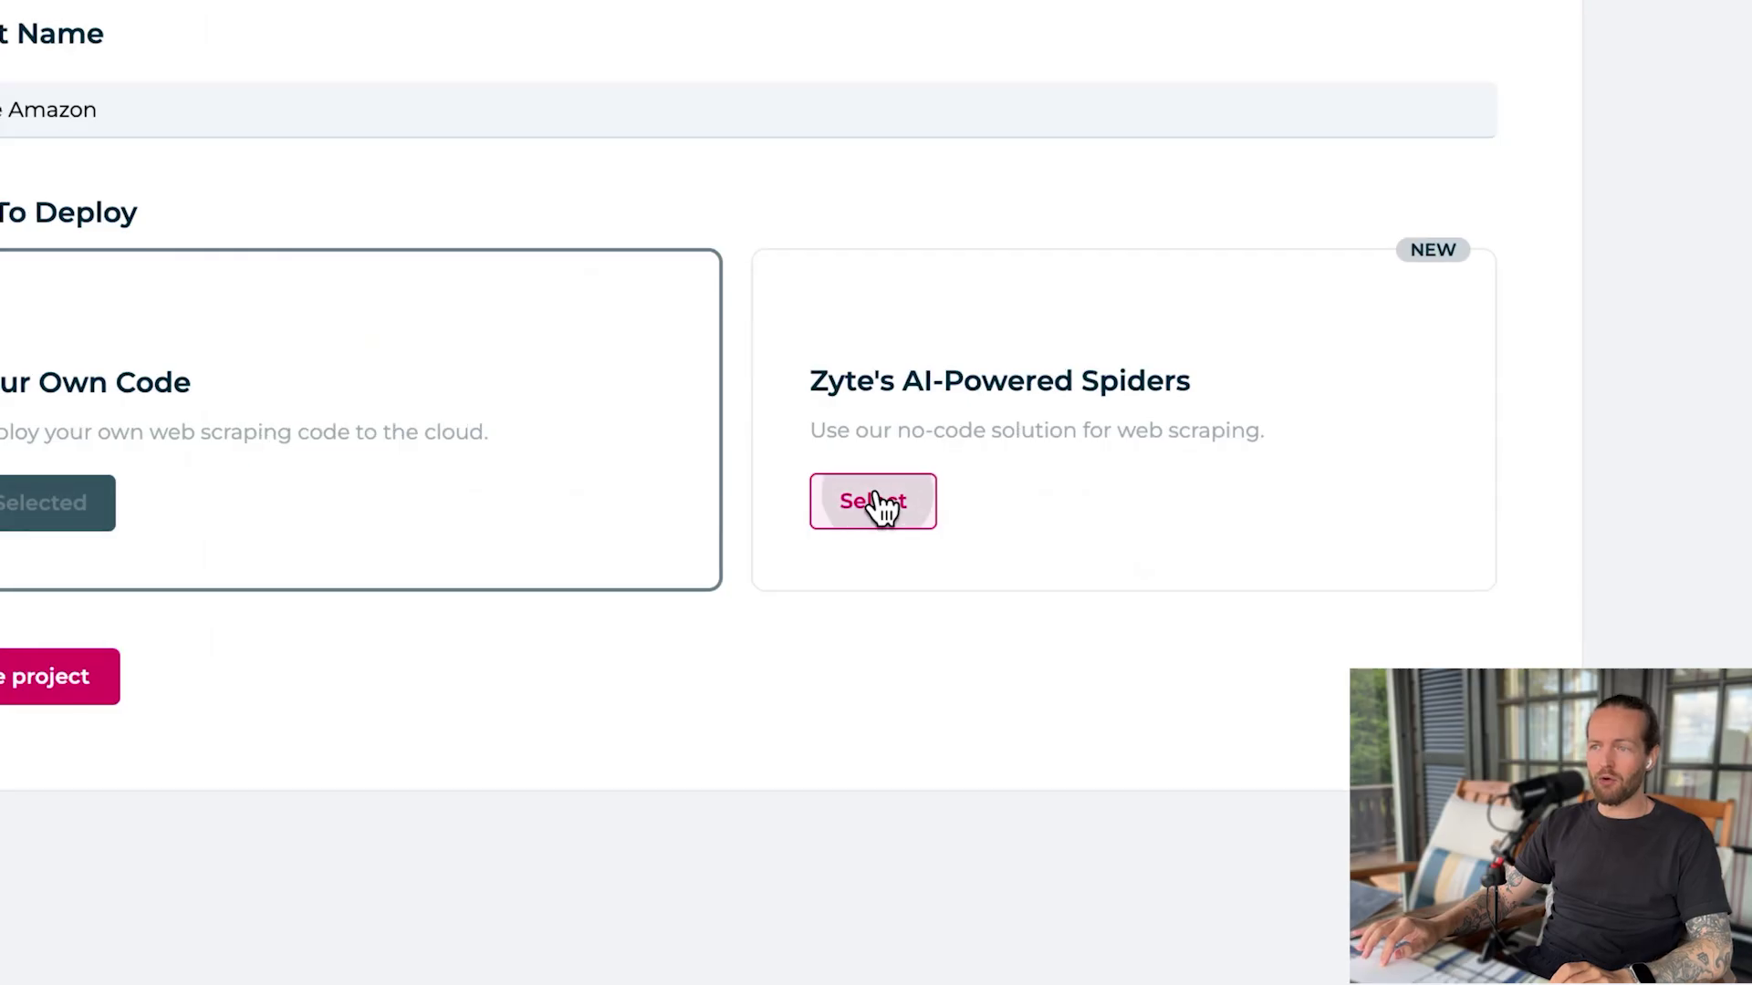
click(878, 500)
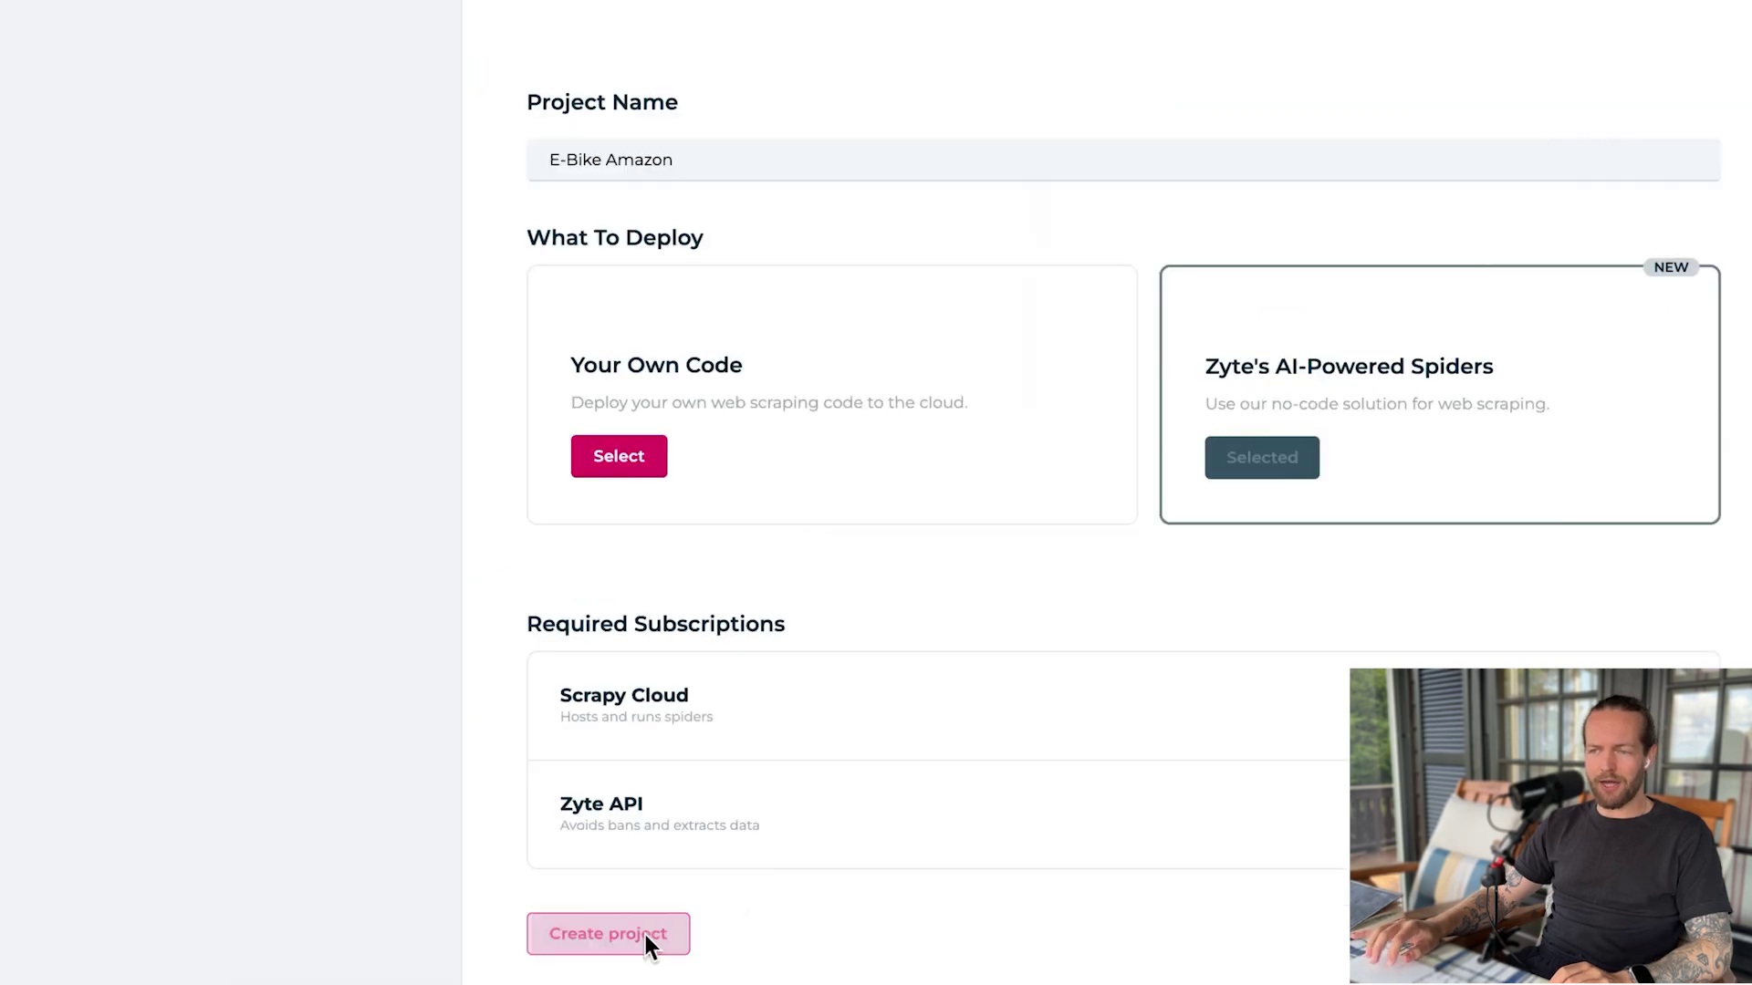
click(645, 935)
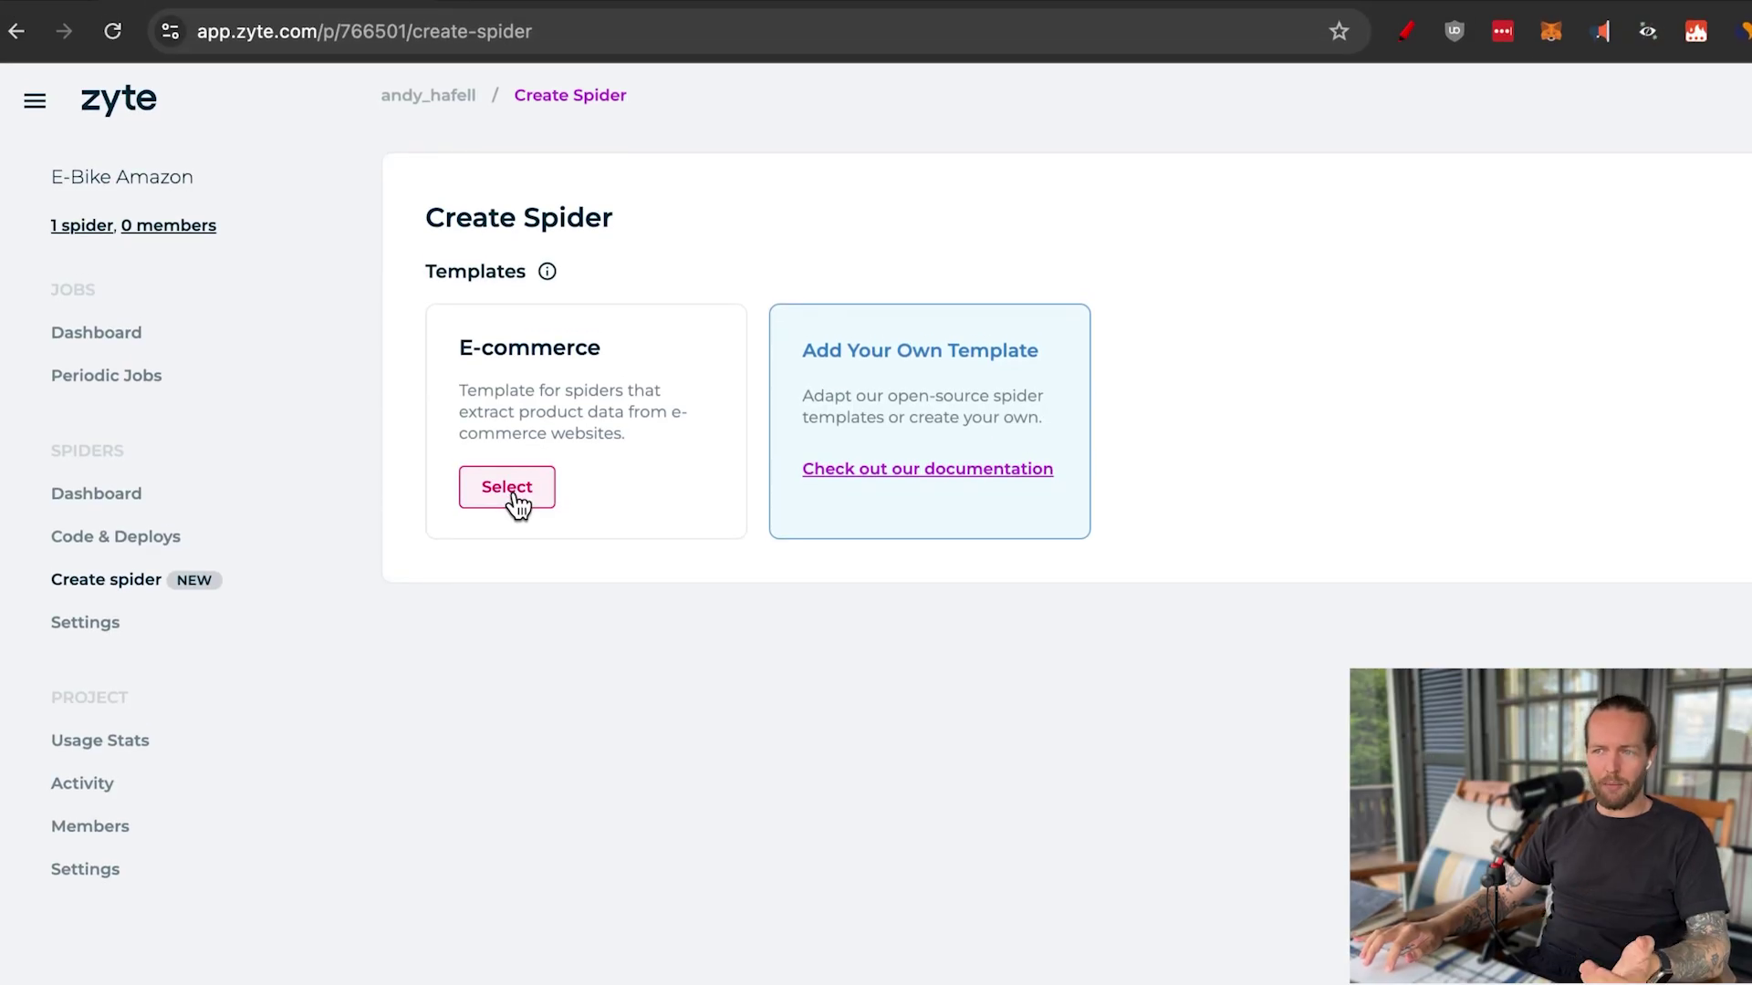
Start a spider from the E-commerce template and name it Ebikes Amazon 2.
click(507, 488)
click(602, 489)
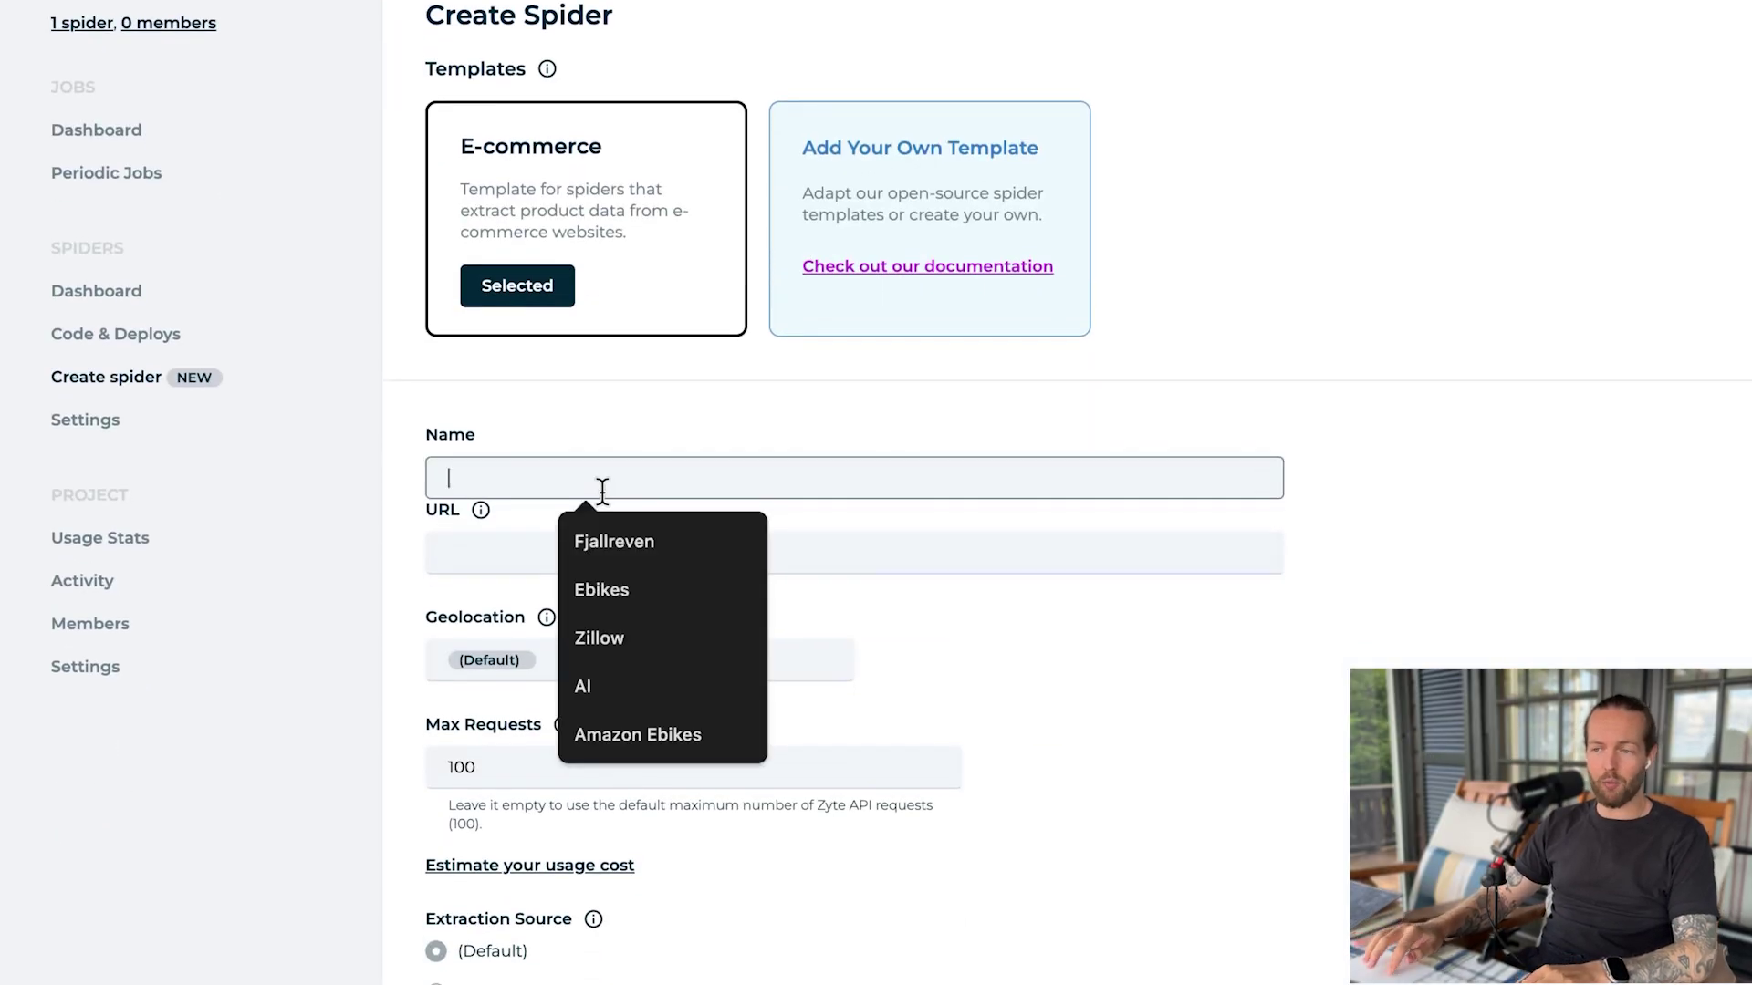
click(653, 584)
text(A)
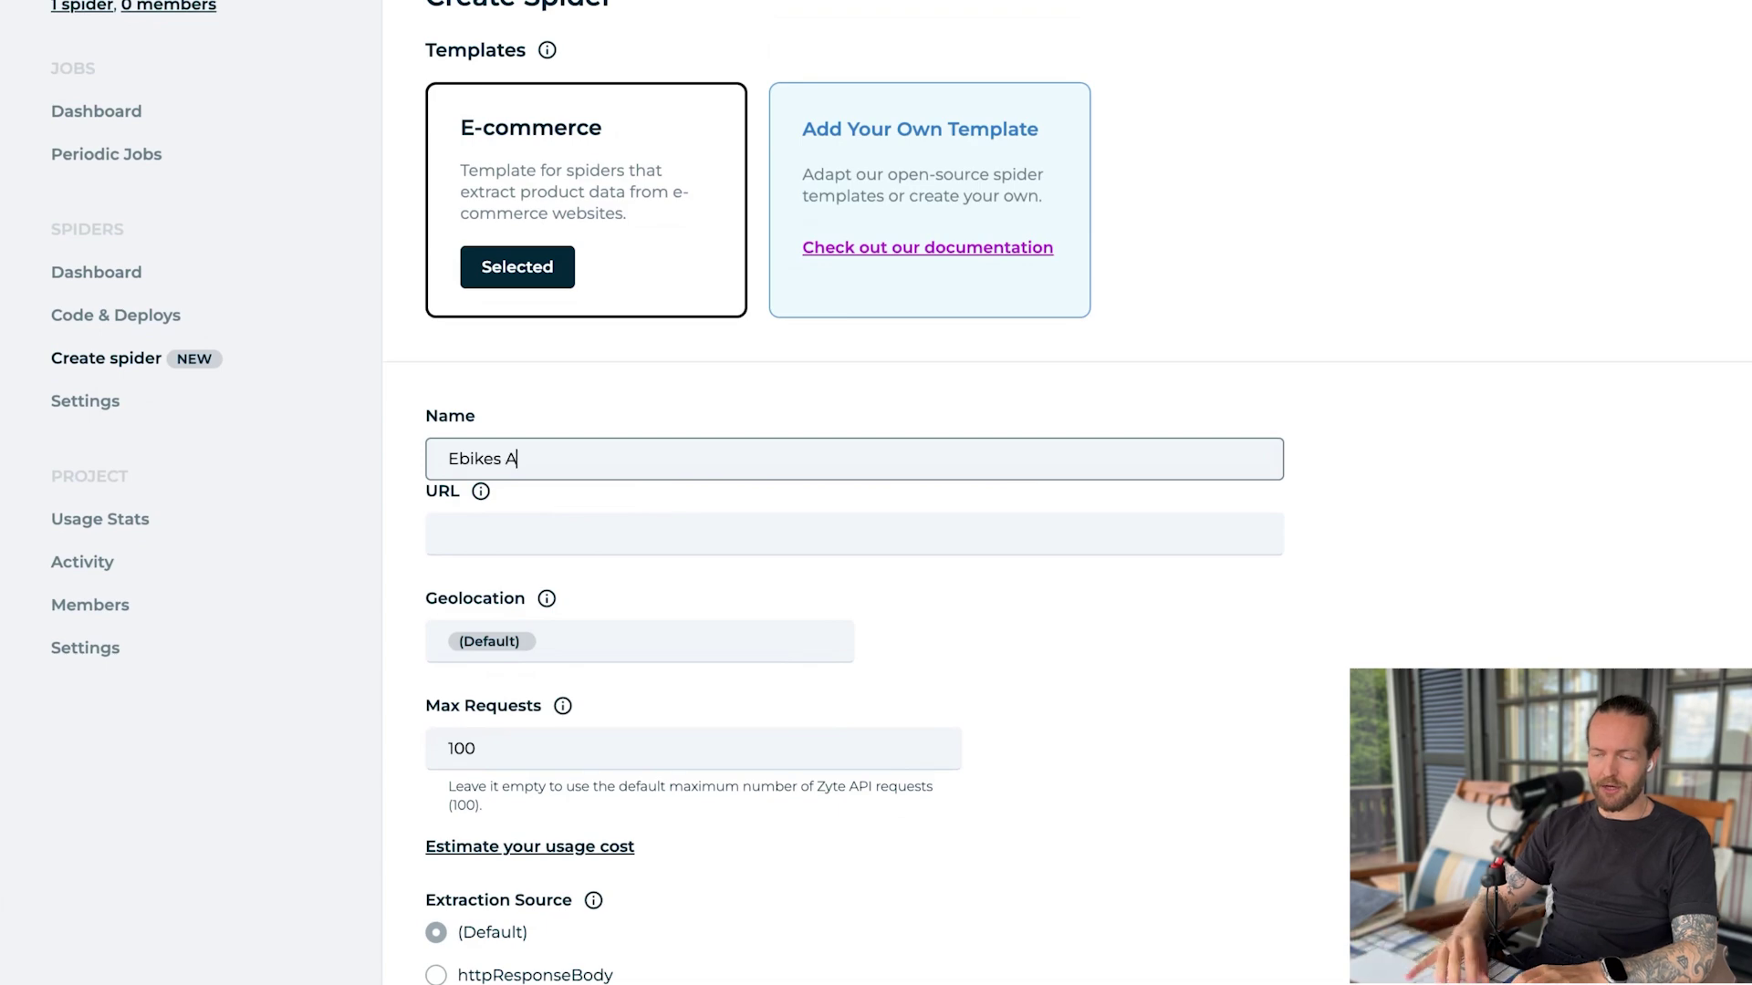
text(mazon 2)
click(639, 537)
click(1132, 401)
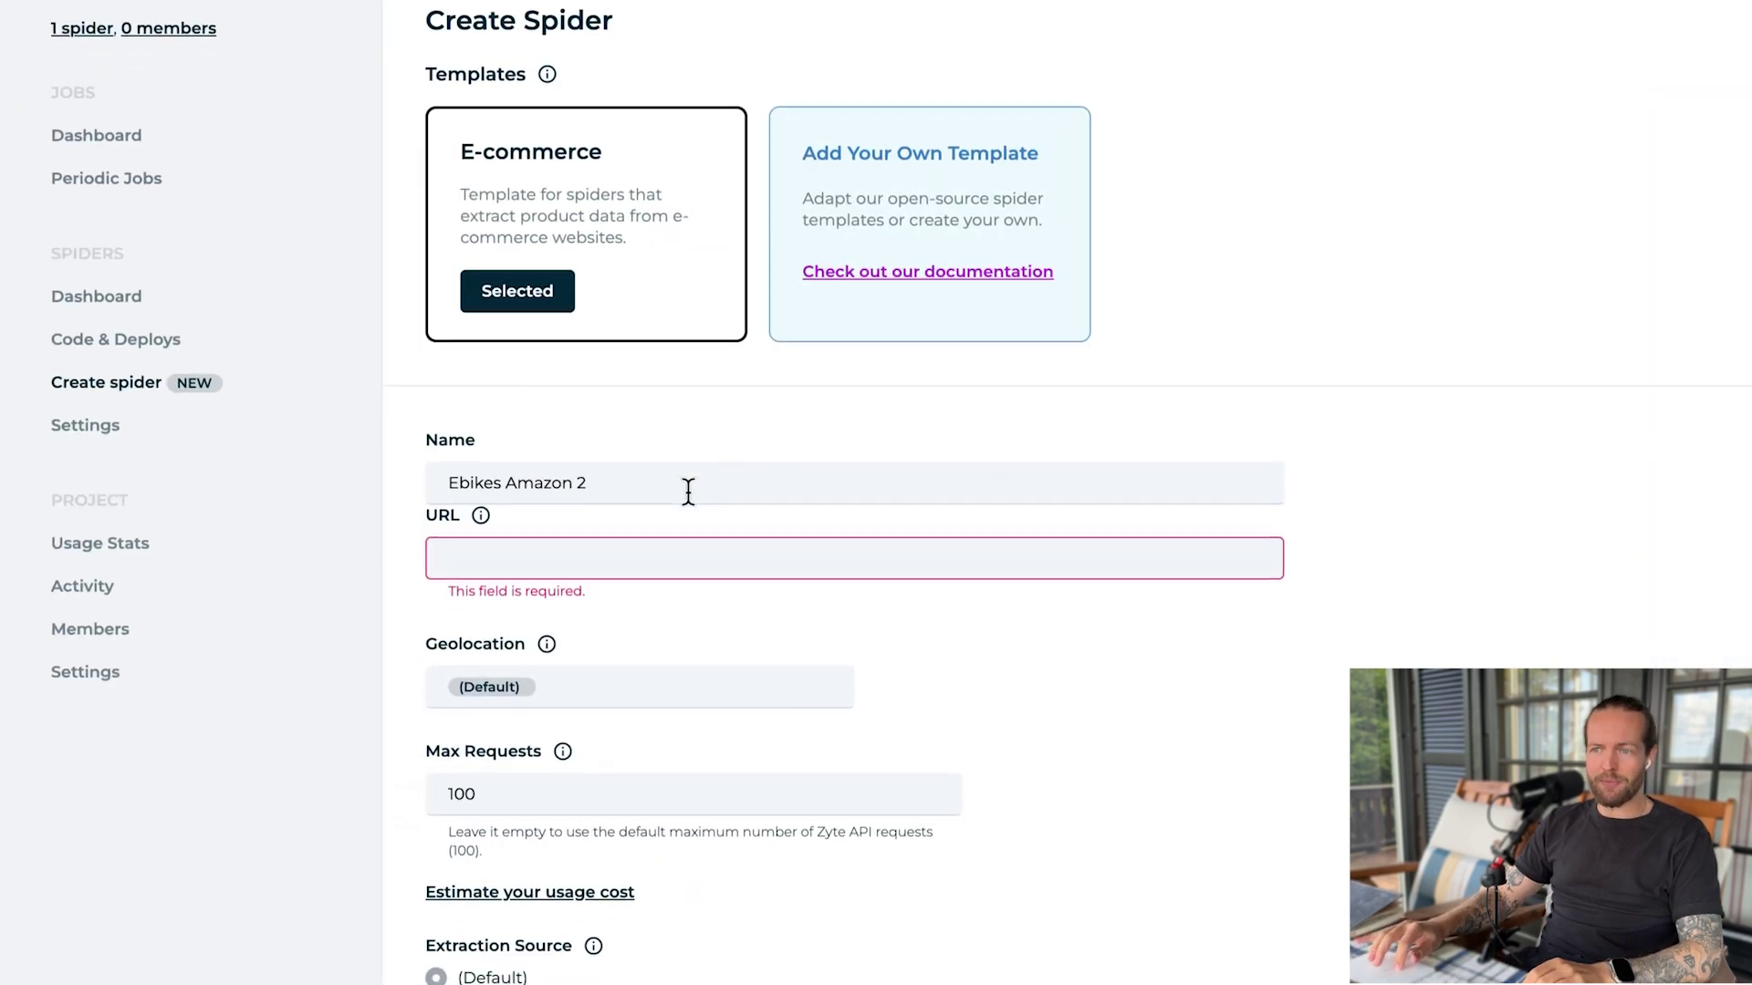
Open Amazon in a new browser tab, search for ebikes and look through the first results page.
click(451, 7)
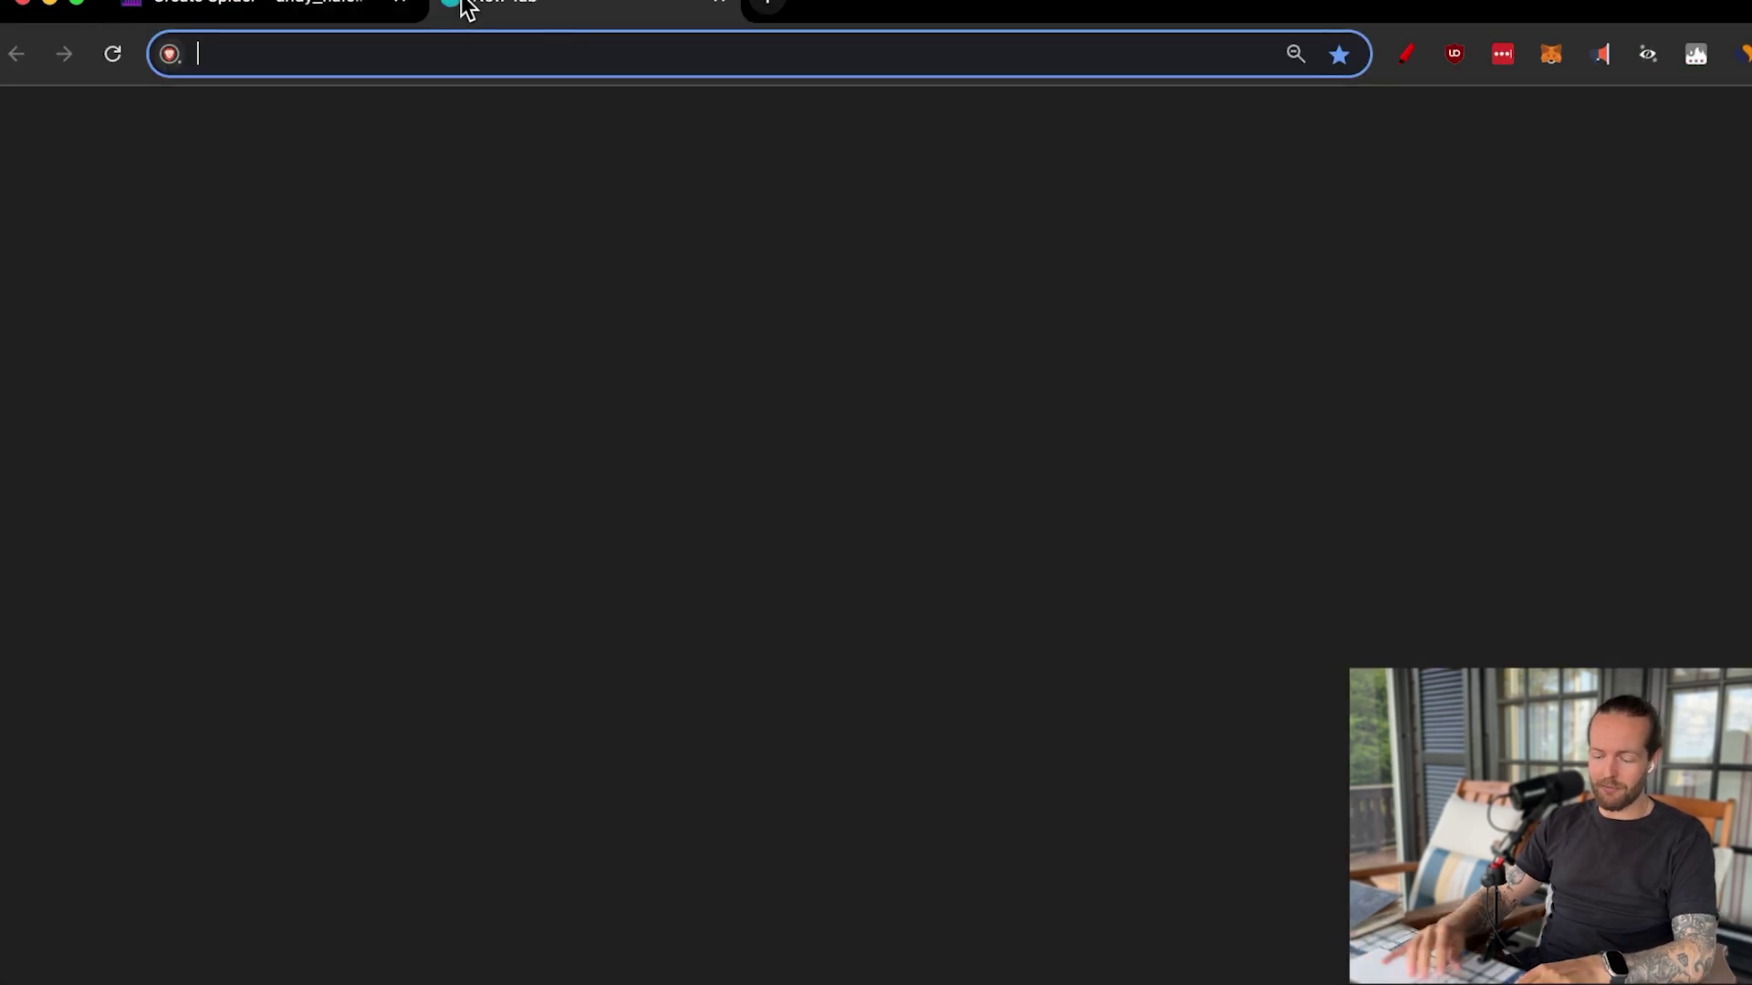
text(a)
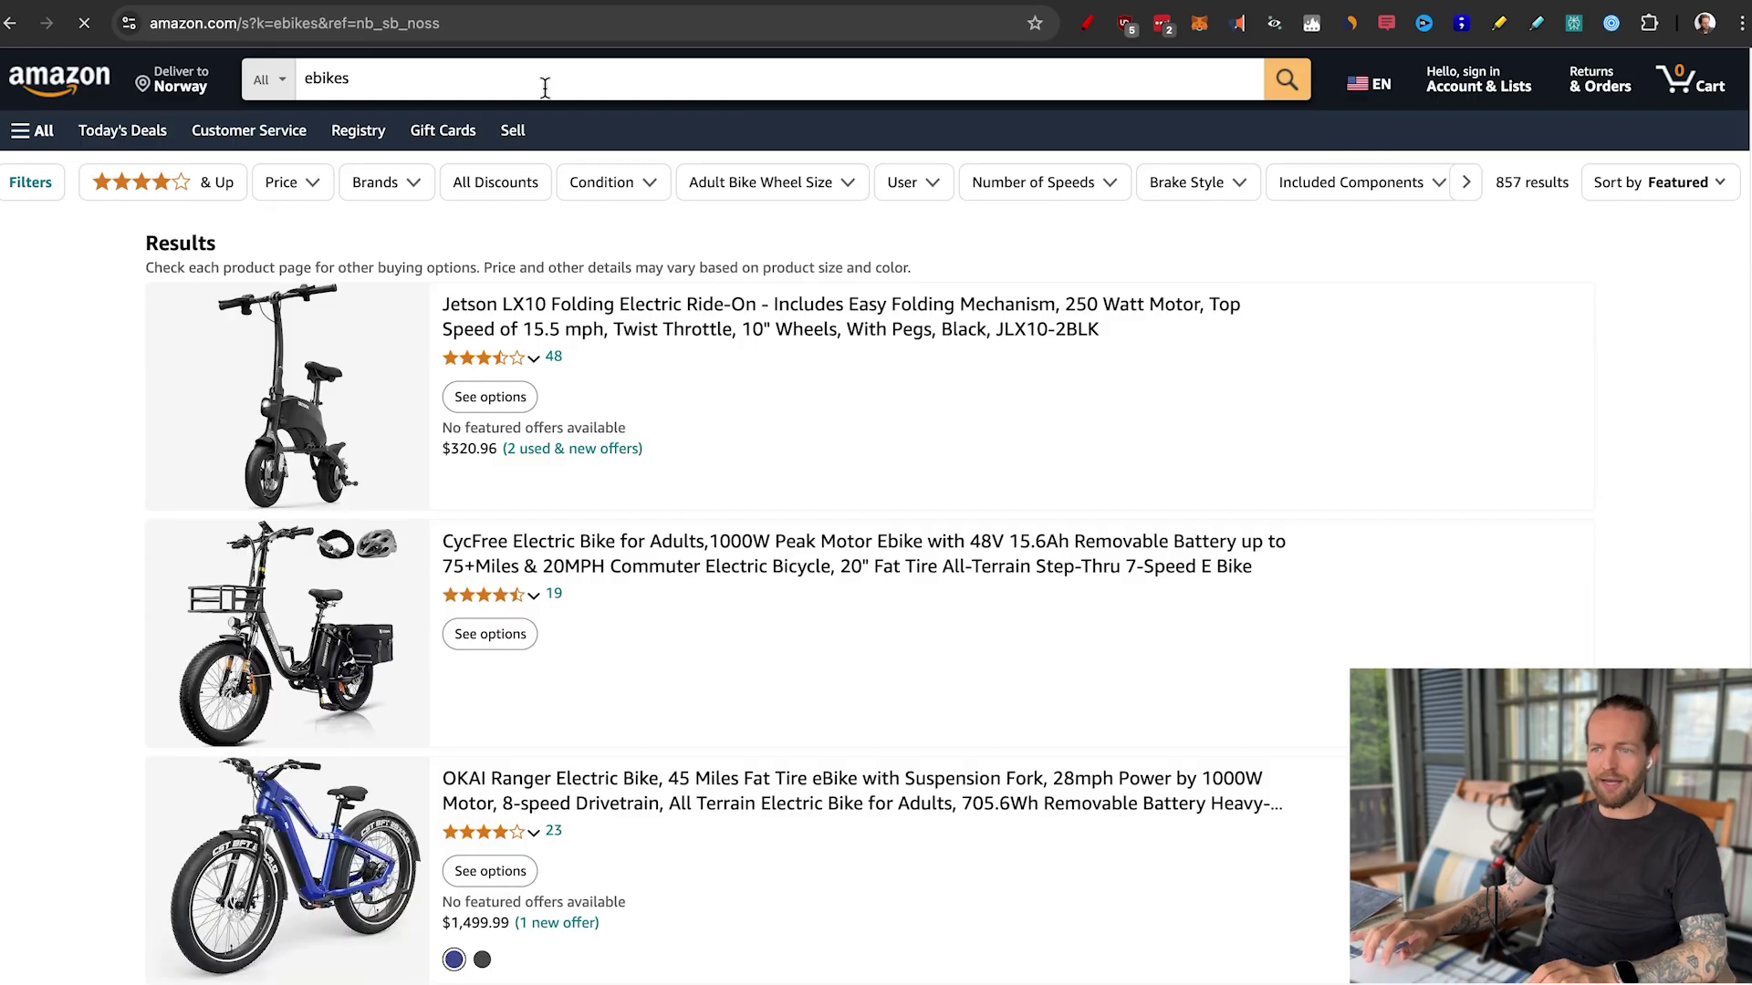
scroll(1337, 655, down, 15)
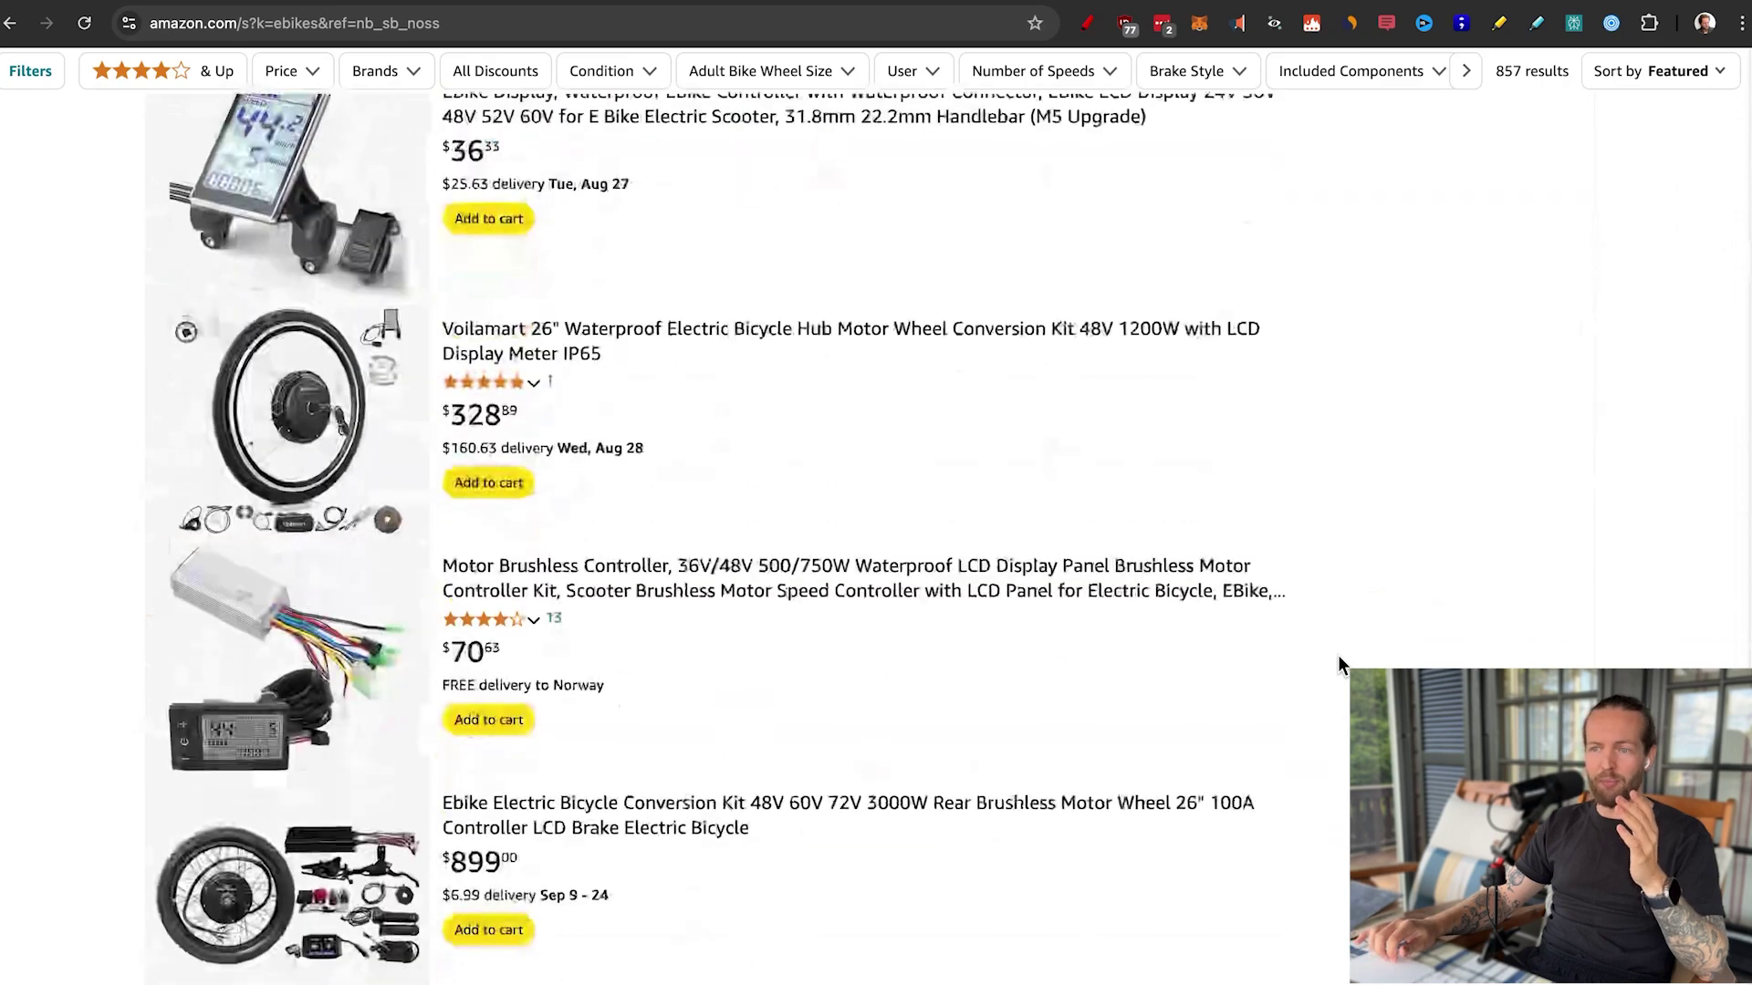
scroll(1338, 655, down, 13)
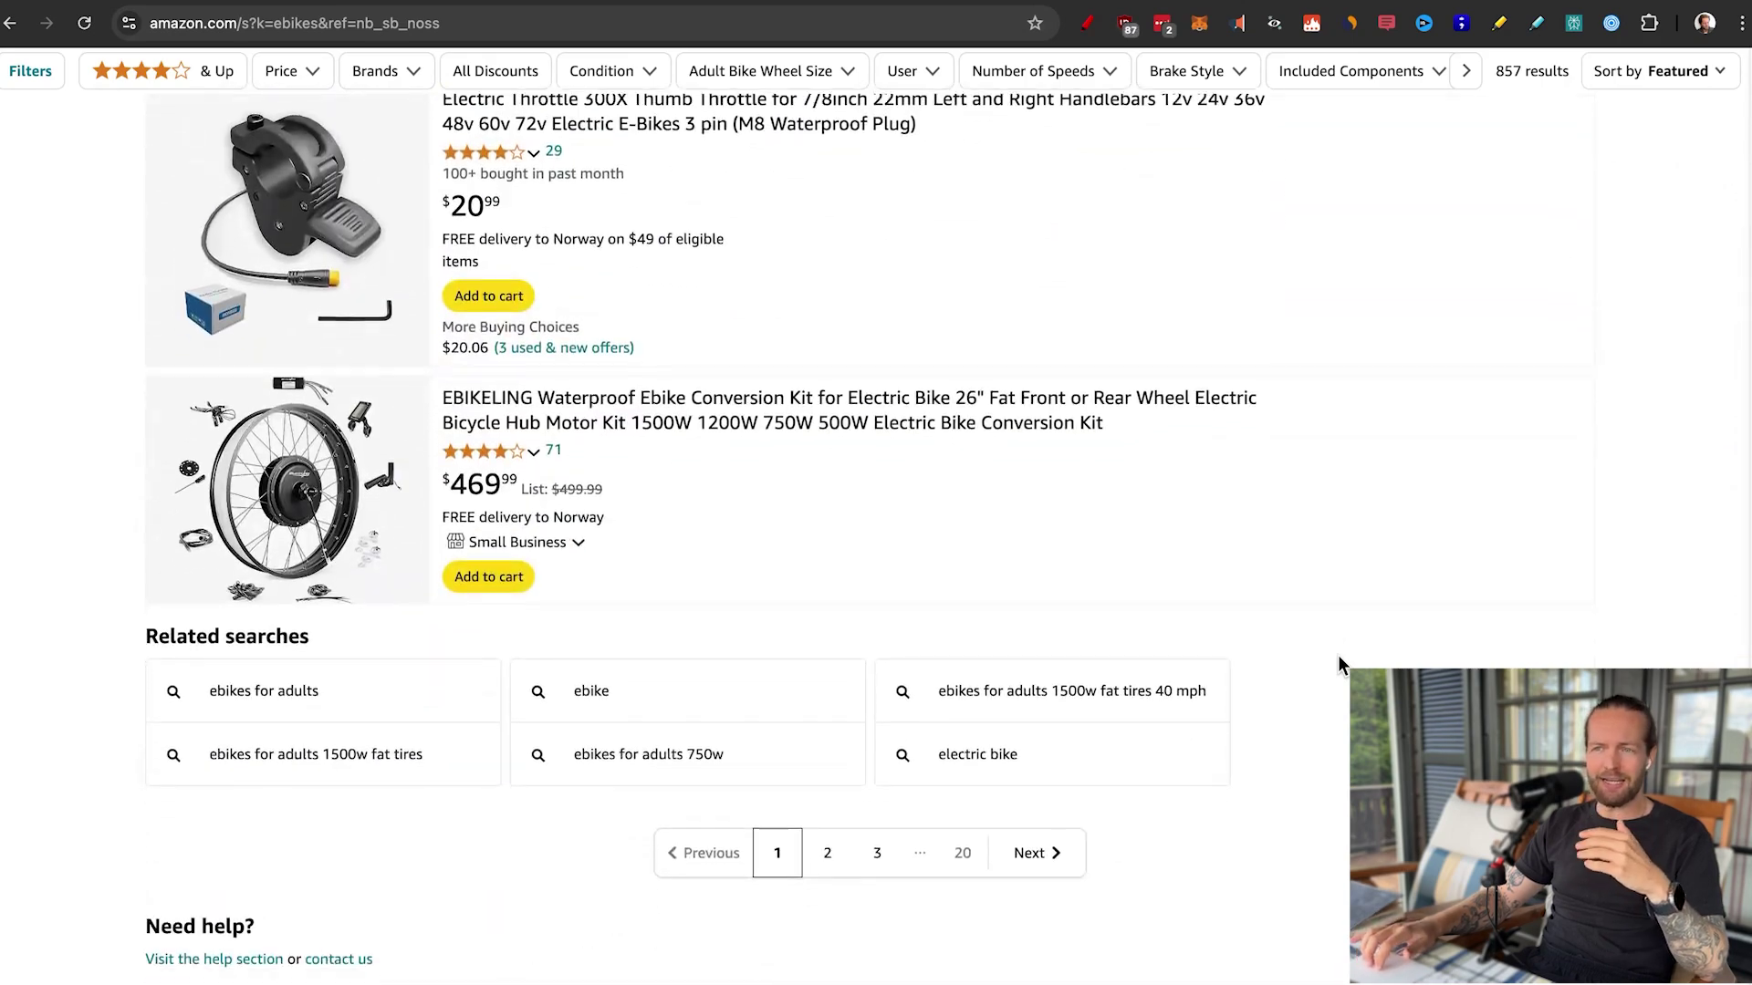
Search Amazon for Electric bike and enter the results page address as the spider's URL in Zyte.
key(Home)
click(474, 77)
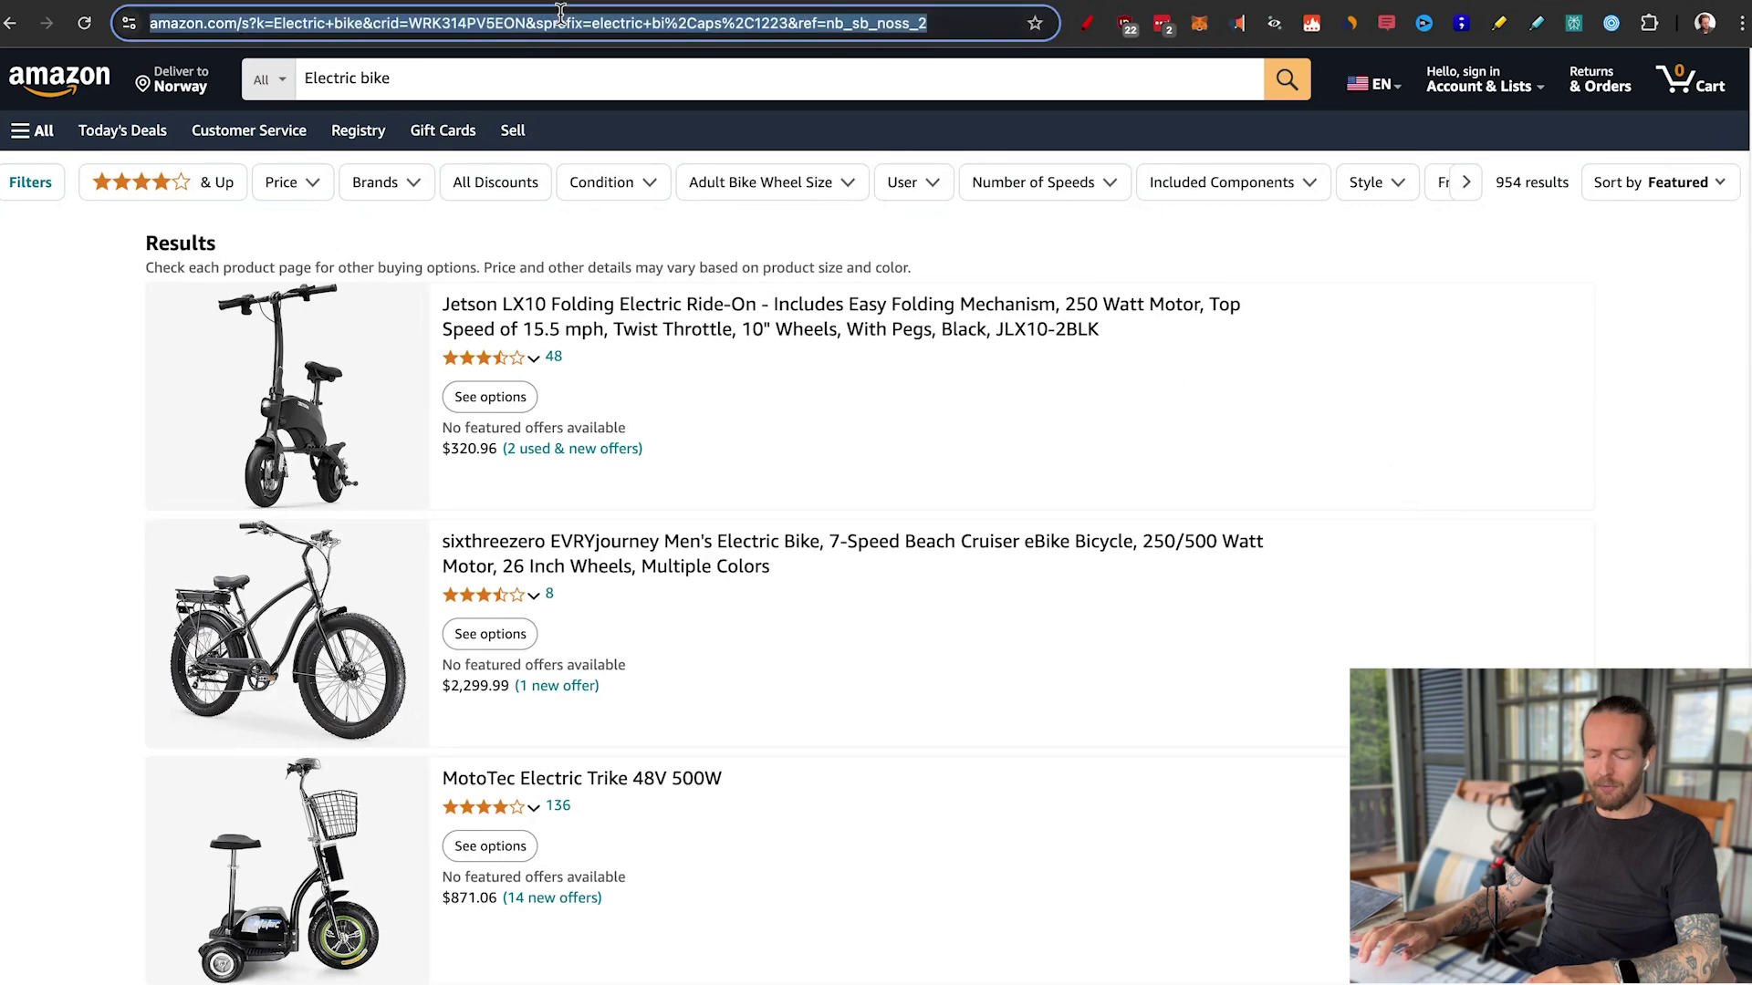
key(ctrl+Tab)
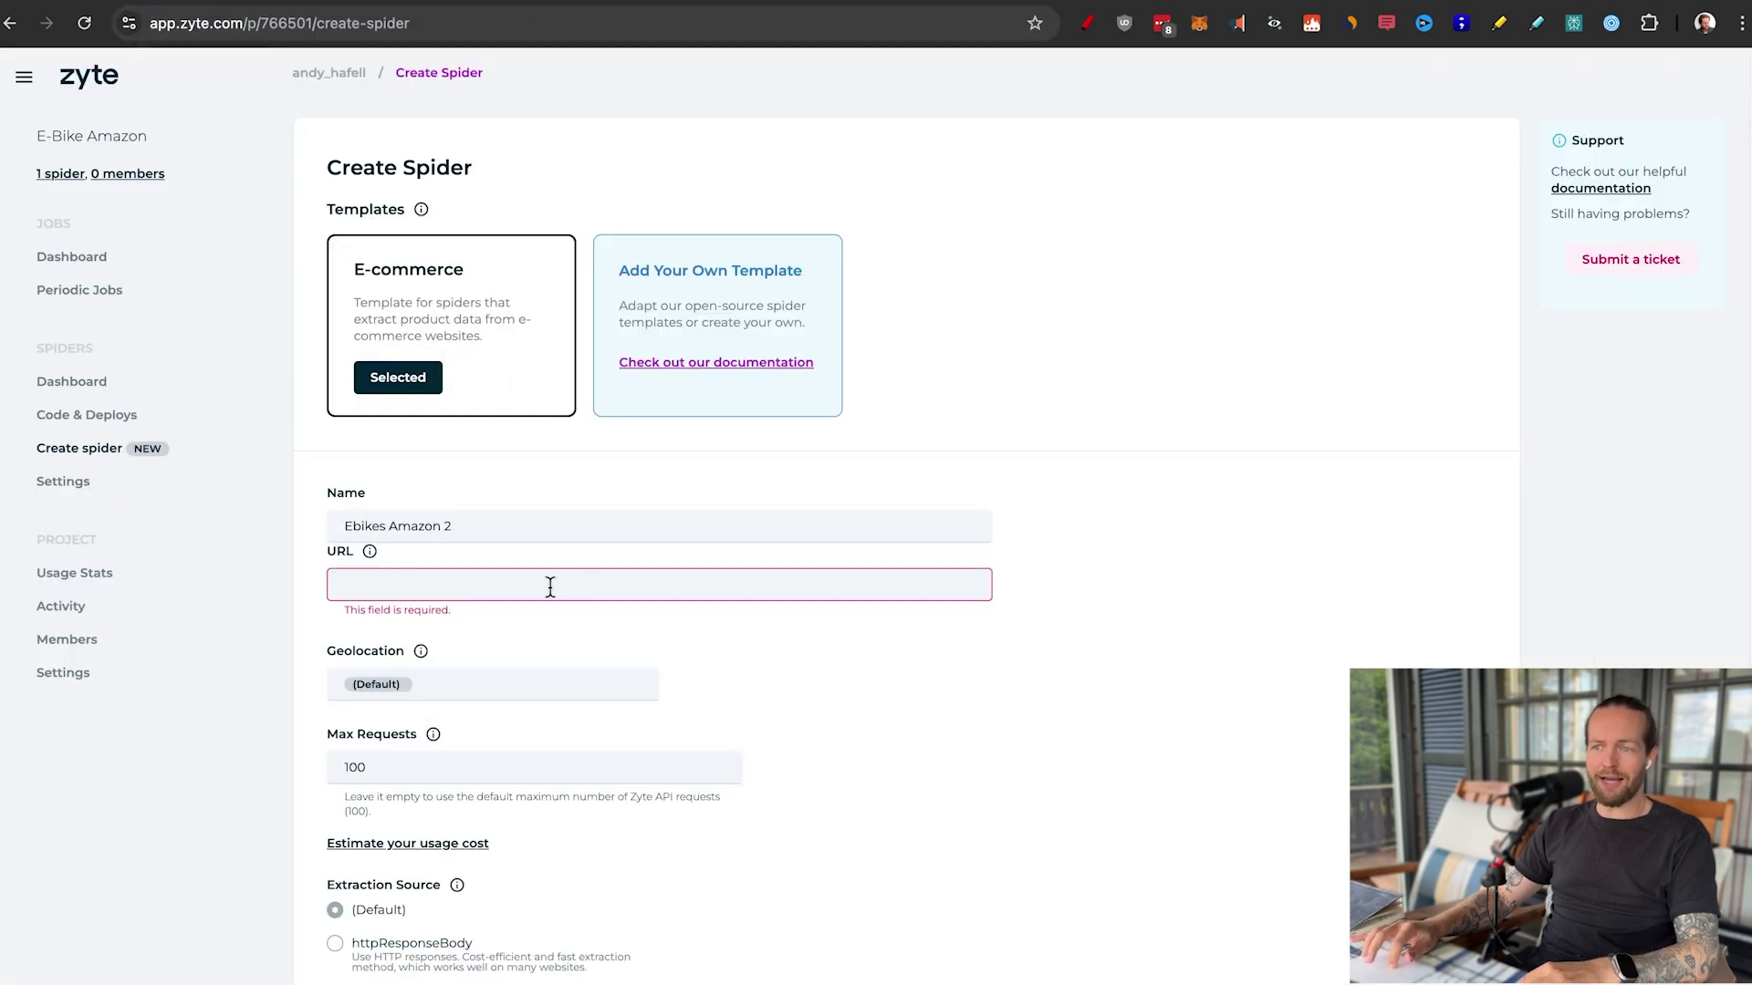
text(https://www.amazon.com/s?k=Electric+bike&crid=W1K314PV5EON&sprefix=electric+bi%2Caps%2C1223&ref=nb_sb_noss_2)
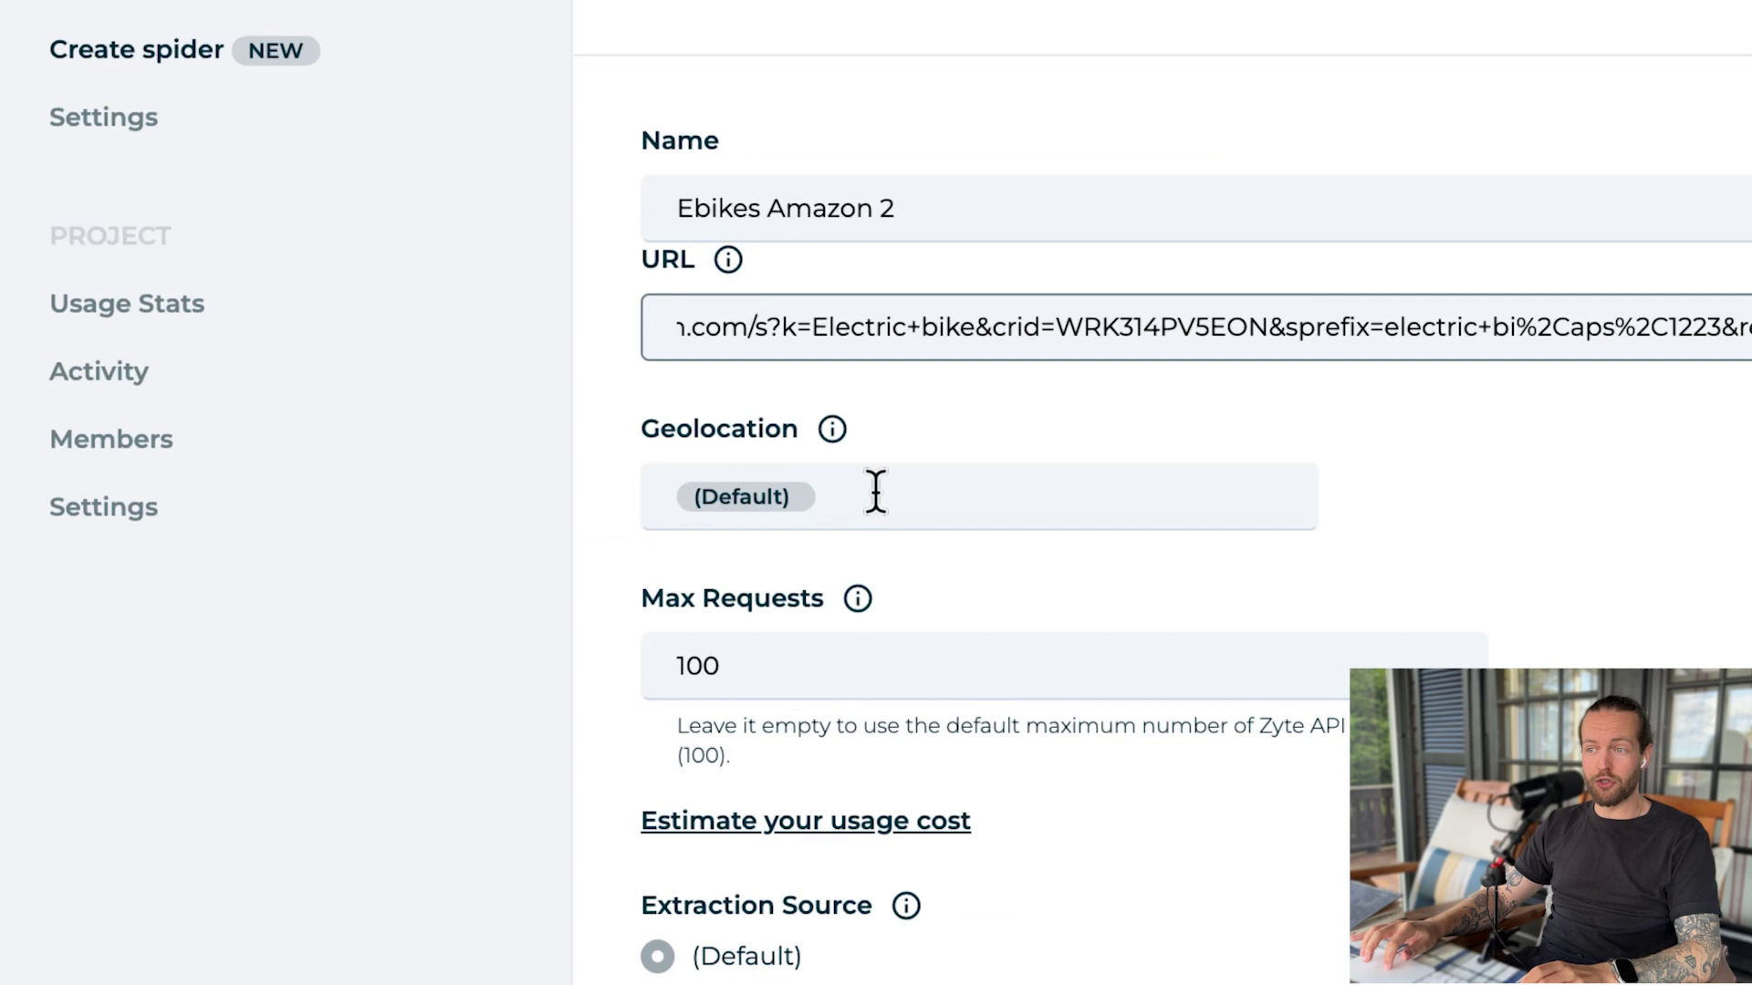
Set the spider's geolocation to United States (US).
click(876, 493)
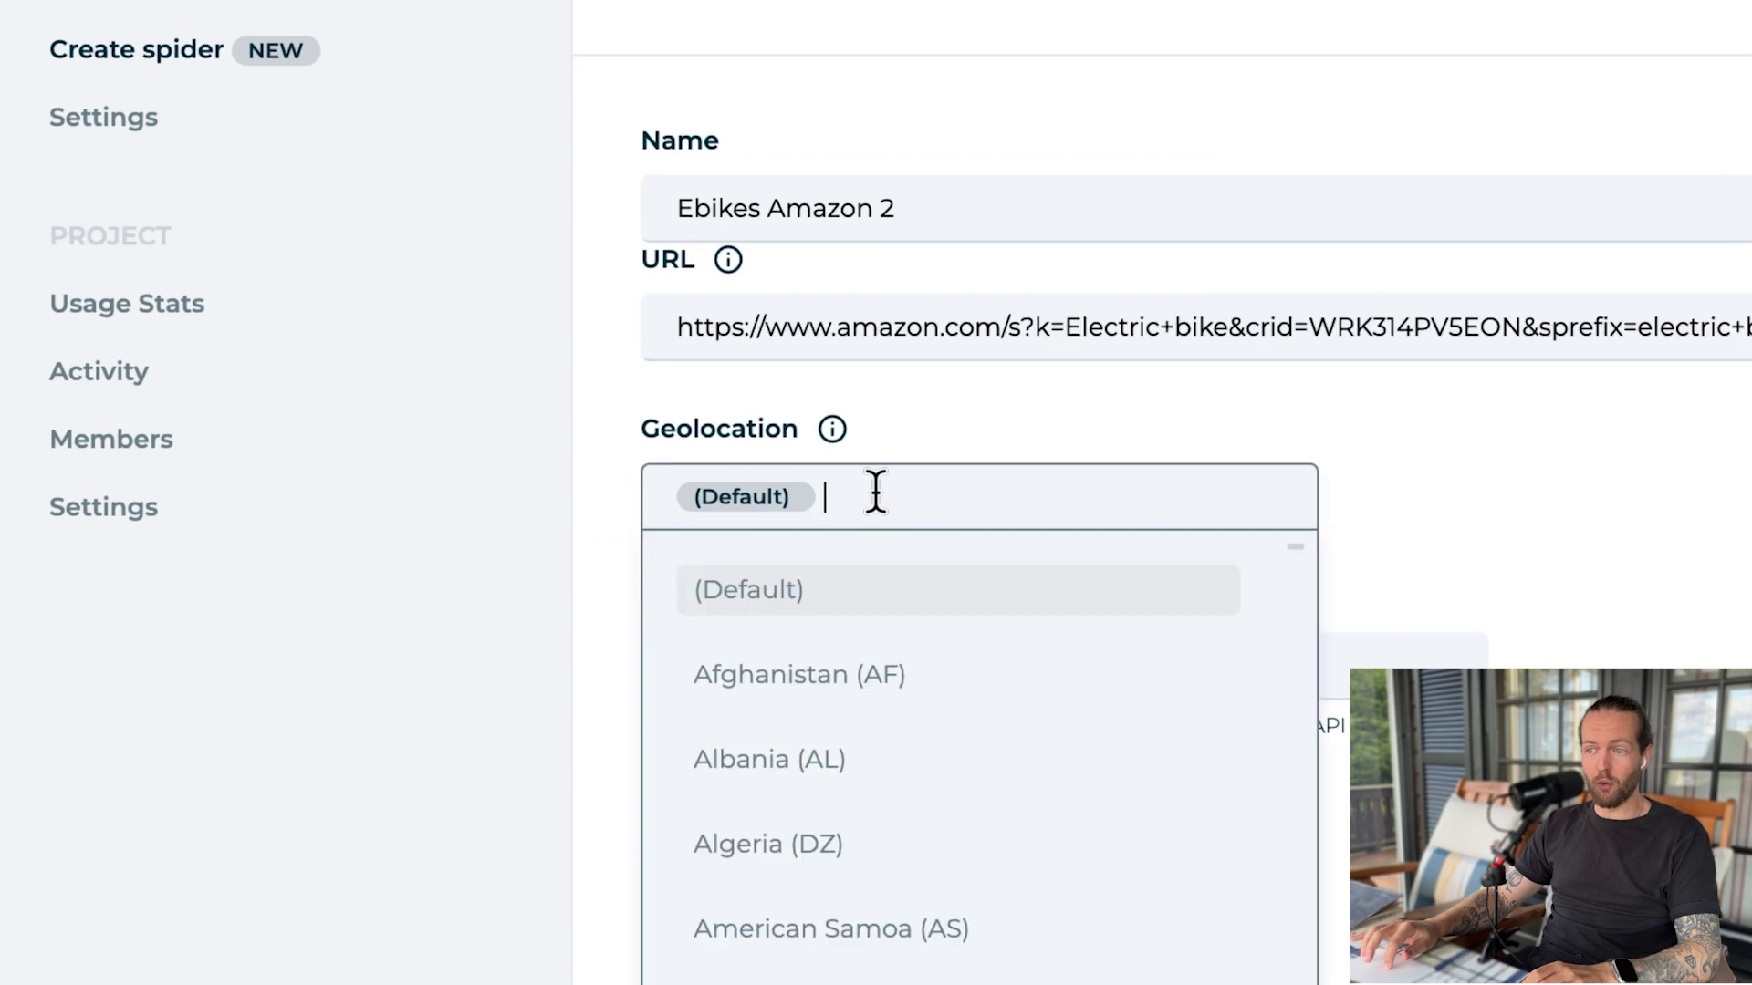
scroll(880, 511, down, 2)
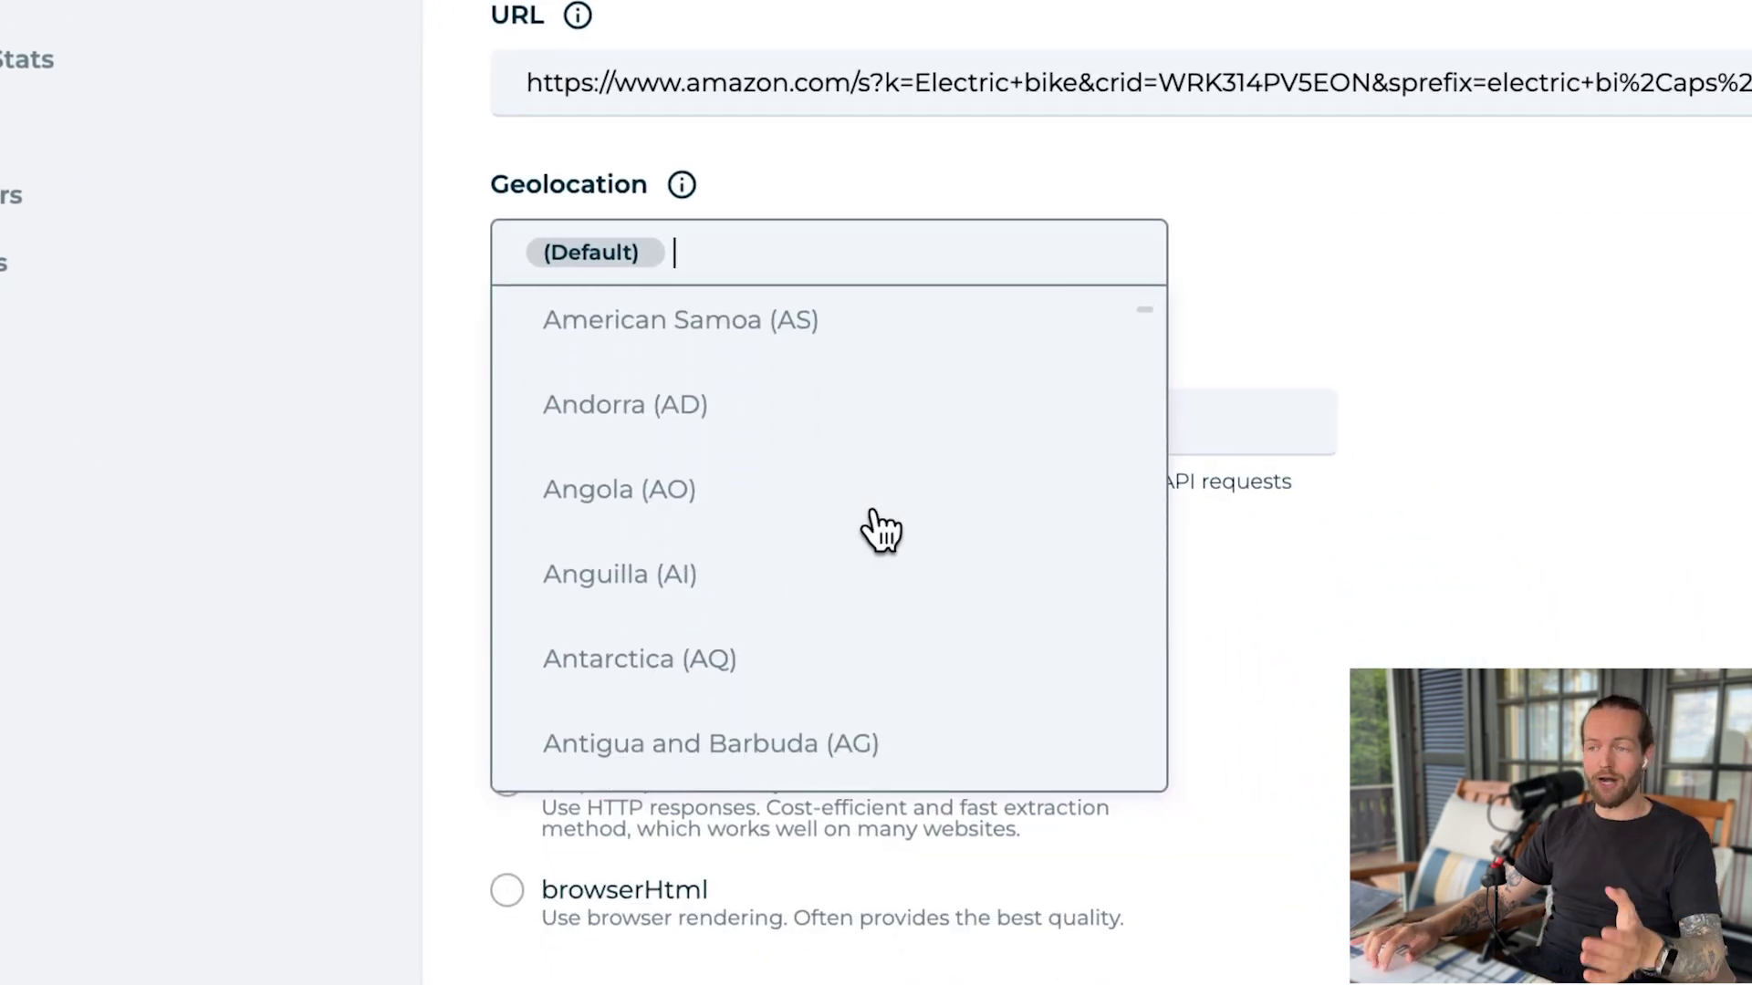
scroll(879, 530, down, 4)
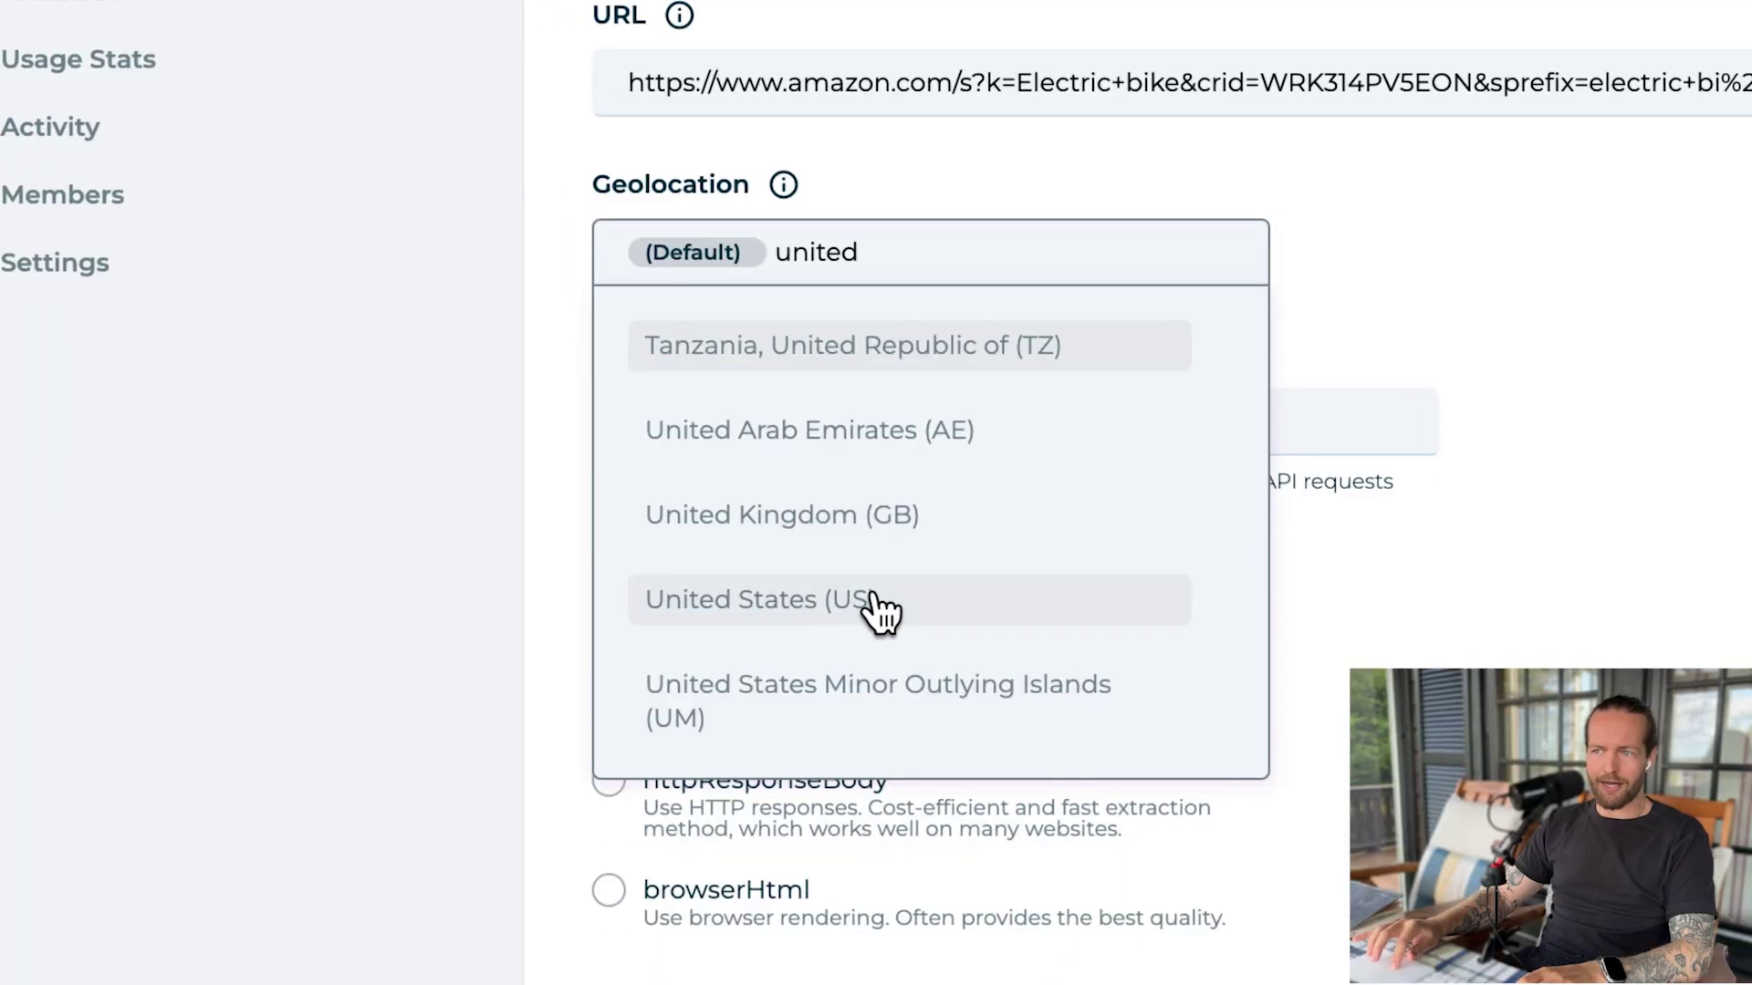
click(874, 604)
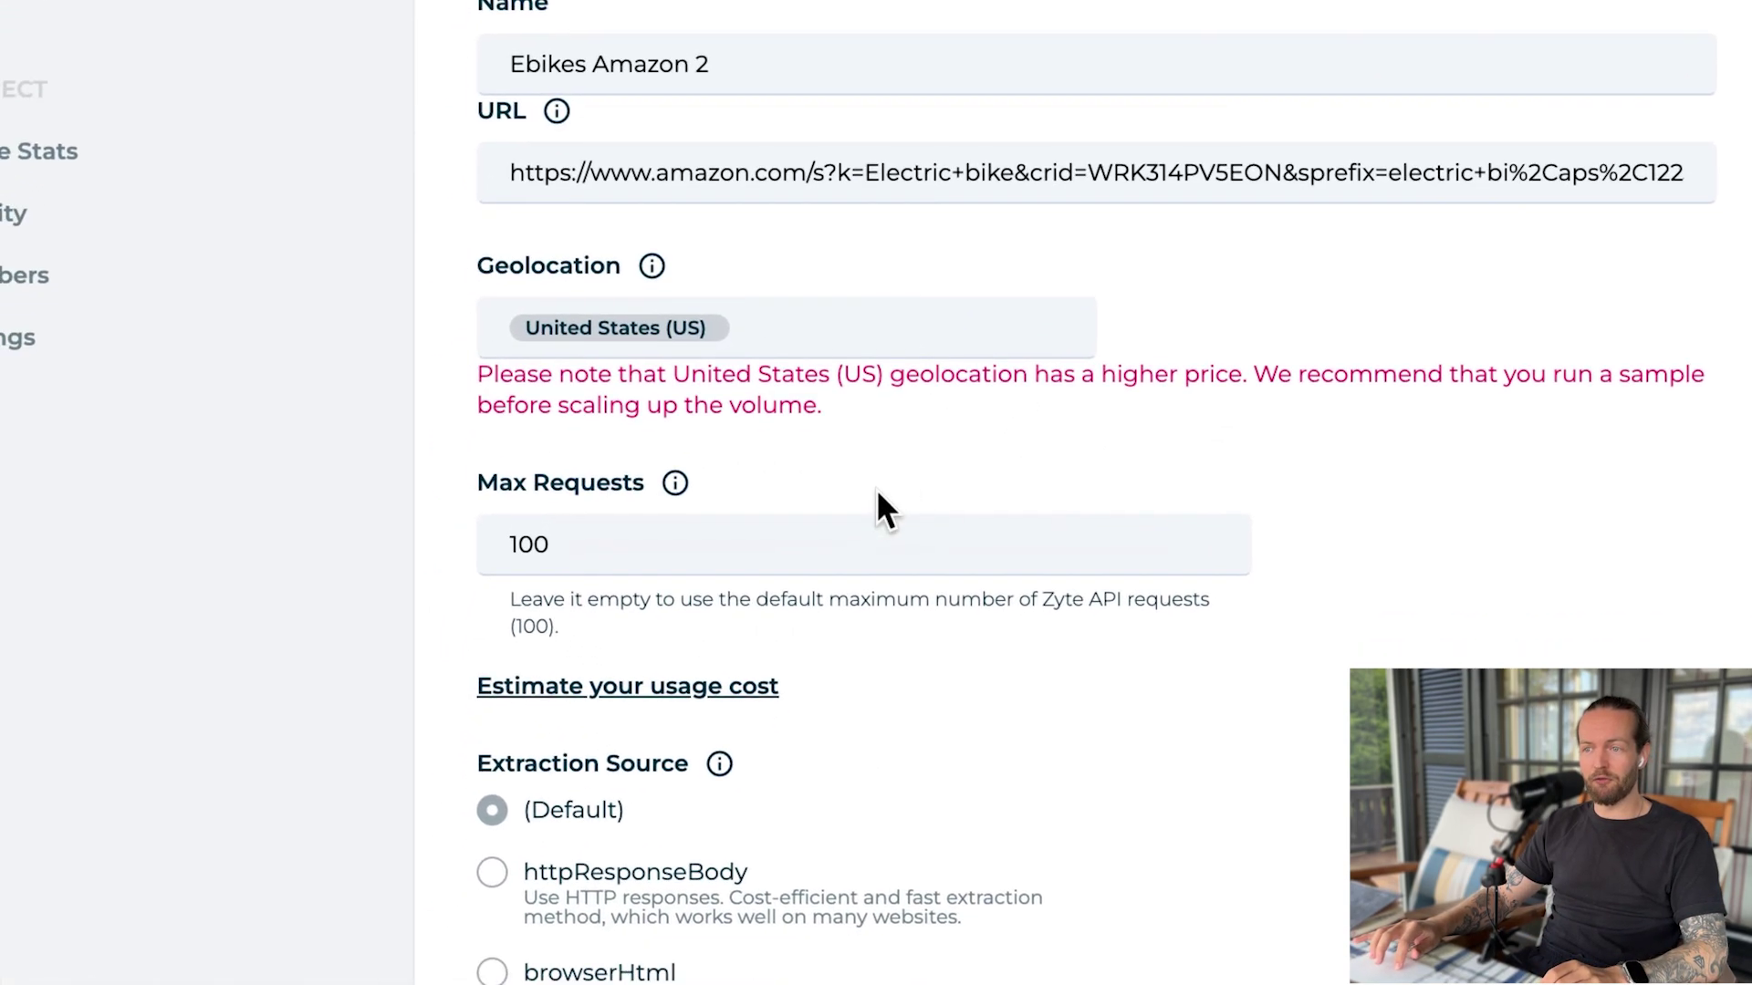
Review the spider's maximum requests, extraction source and crawl strategy options.
click(804, 614)
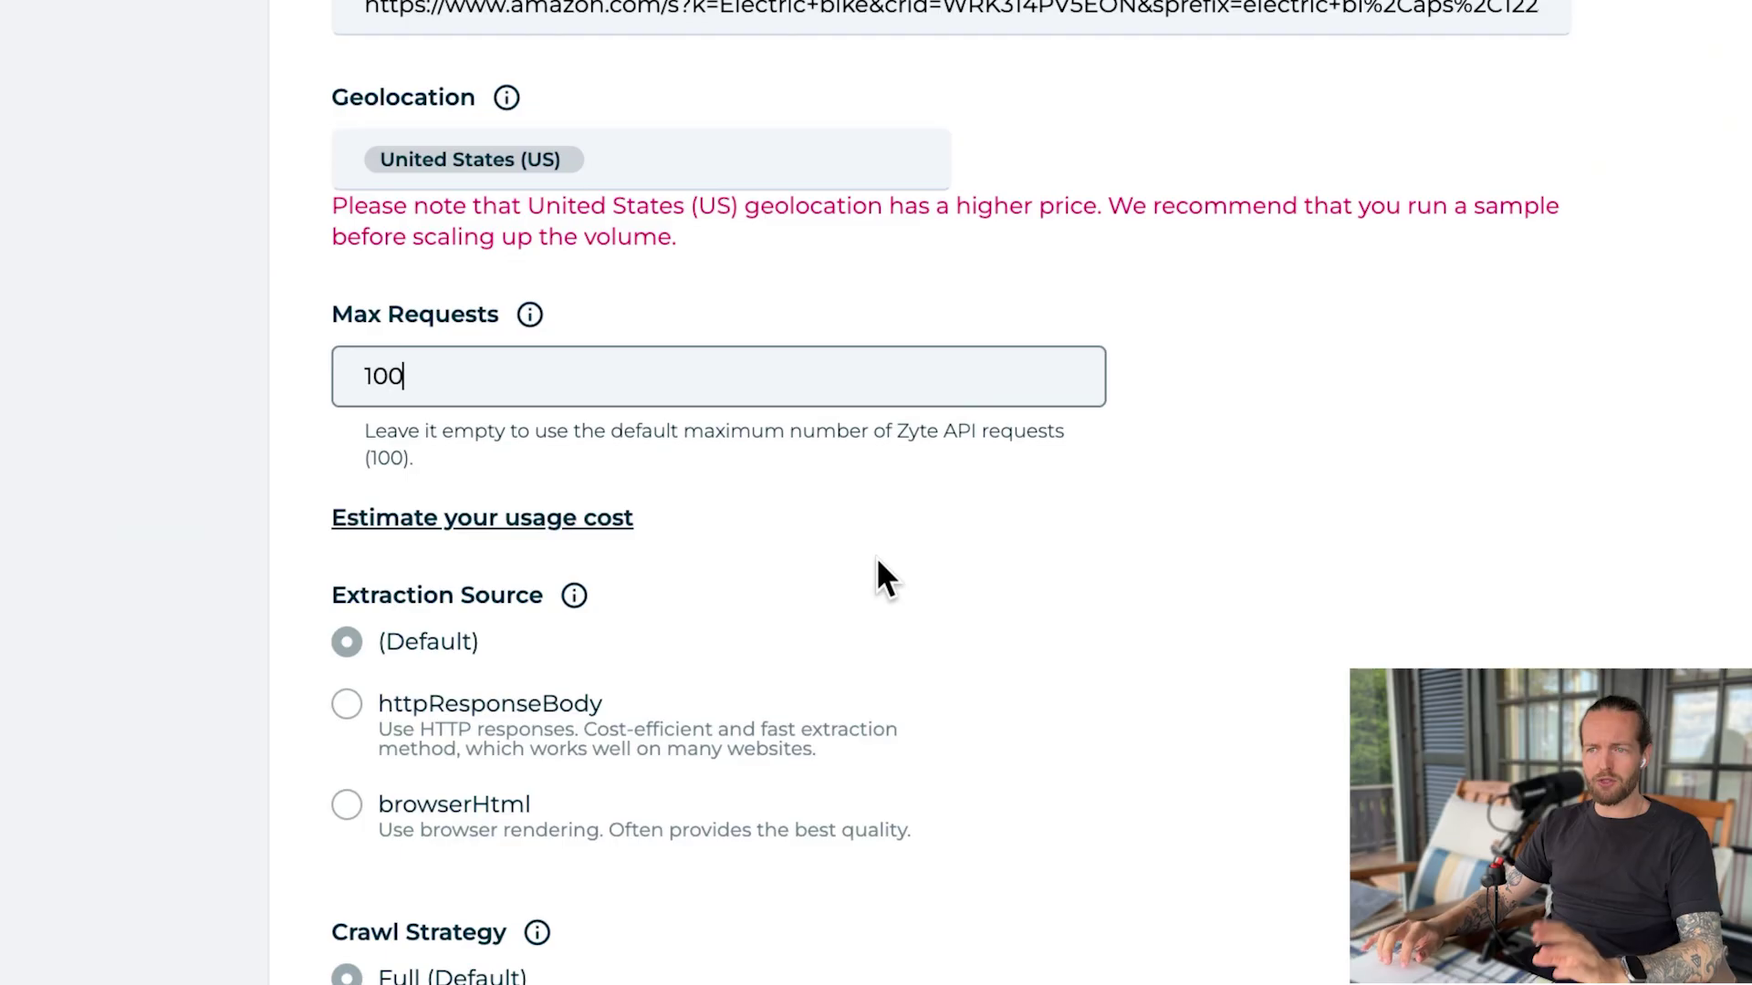
scroll(880, 675, down, 5)
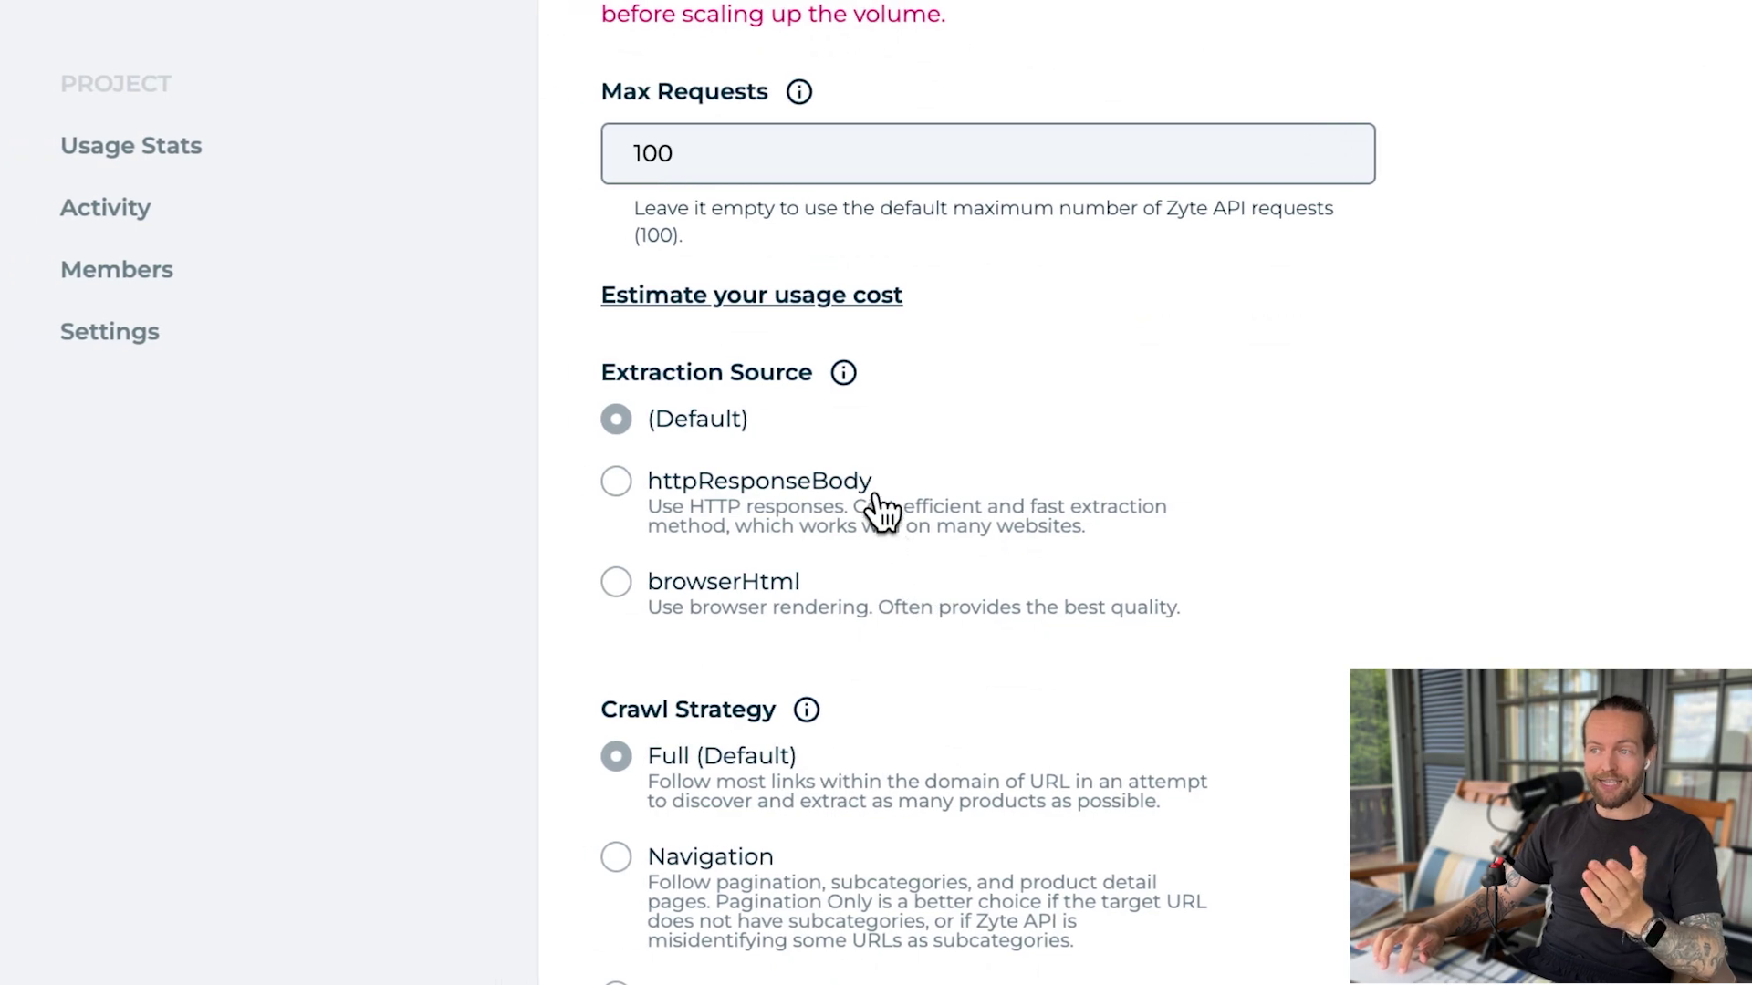
scroll(881, 529, down, 7)
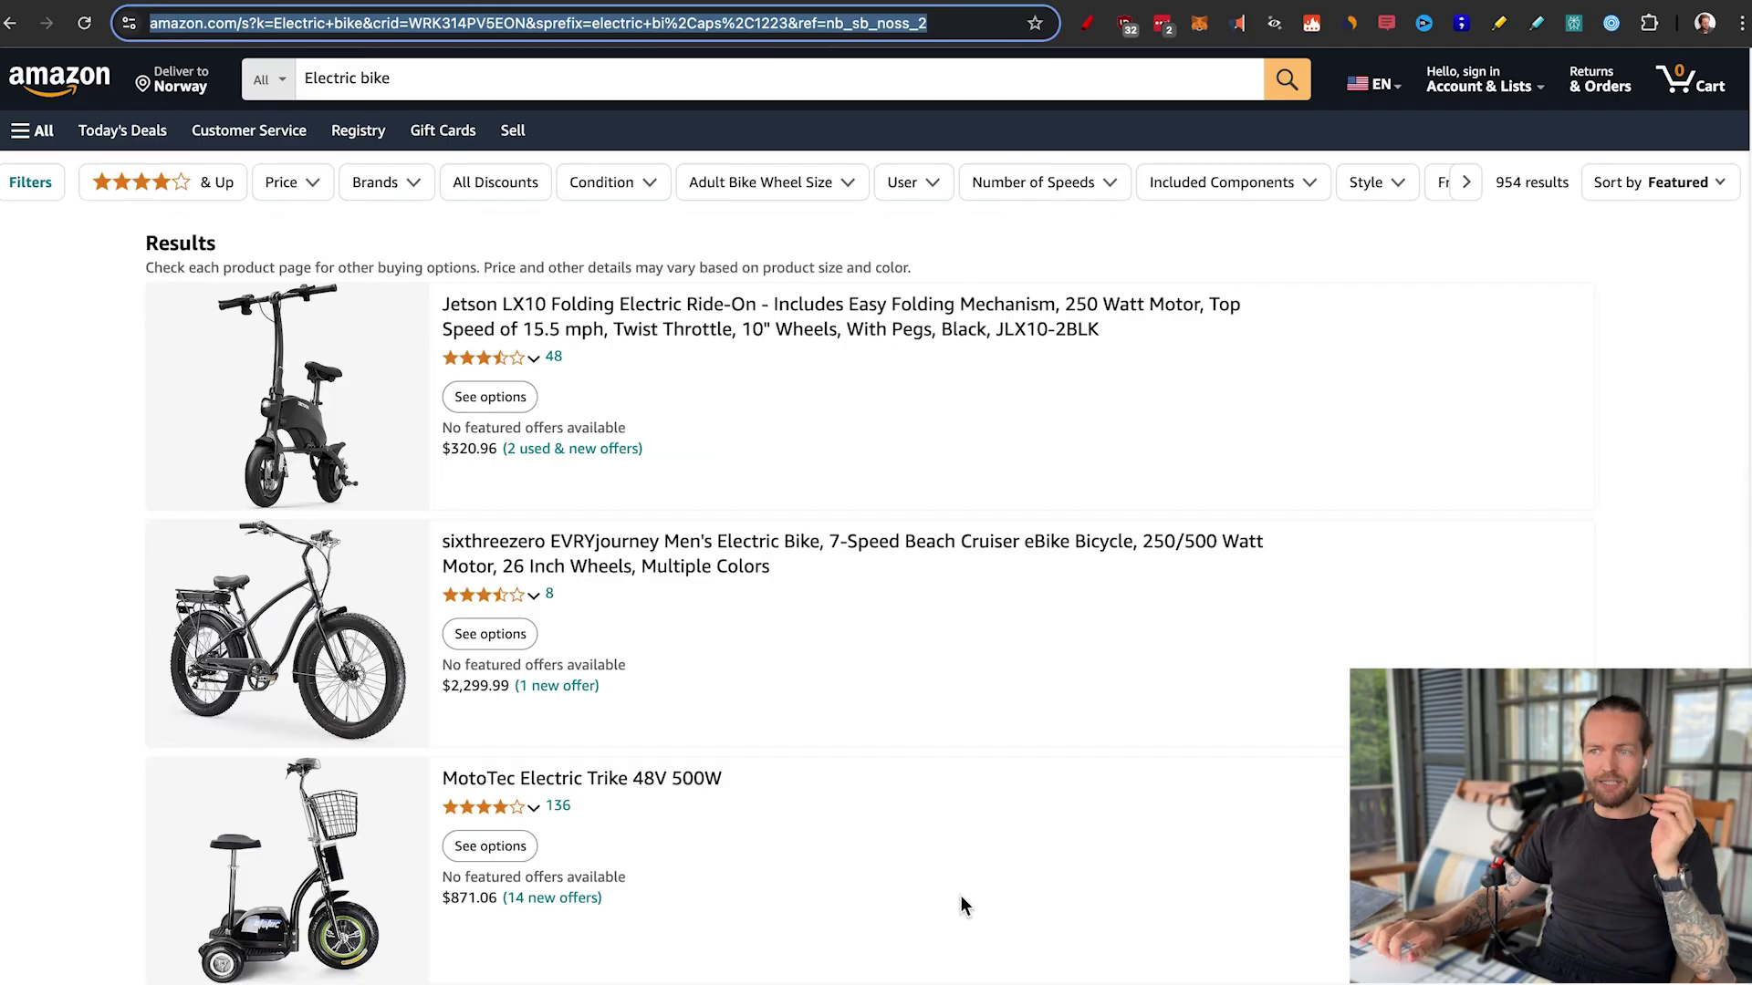
Switch to the Amazon Electric bike results and look through the first and second results pages.
scroll(960, 895, down, 7)
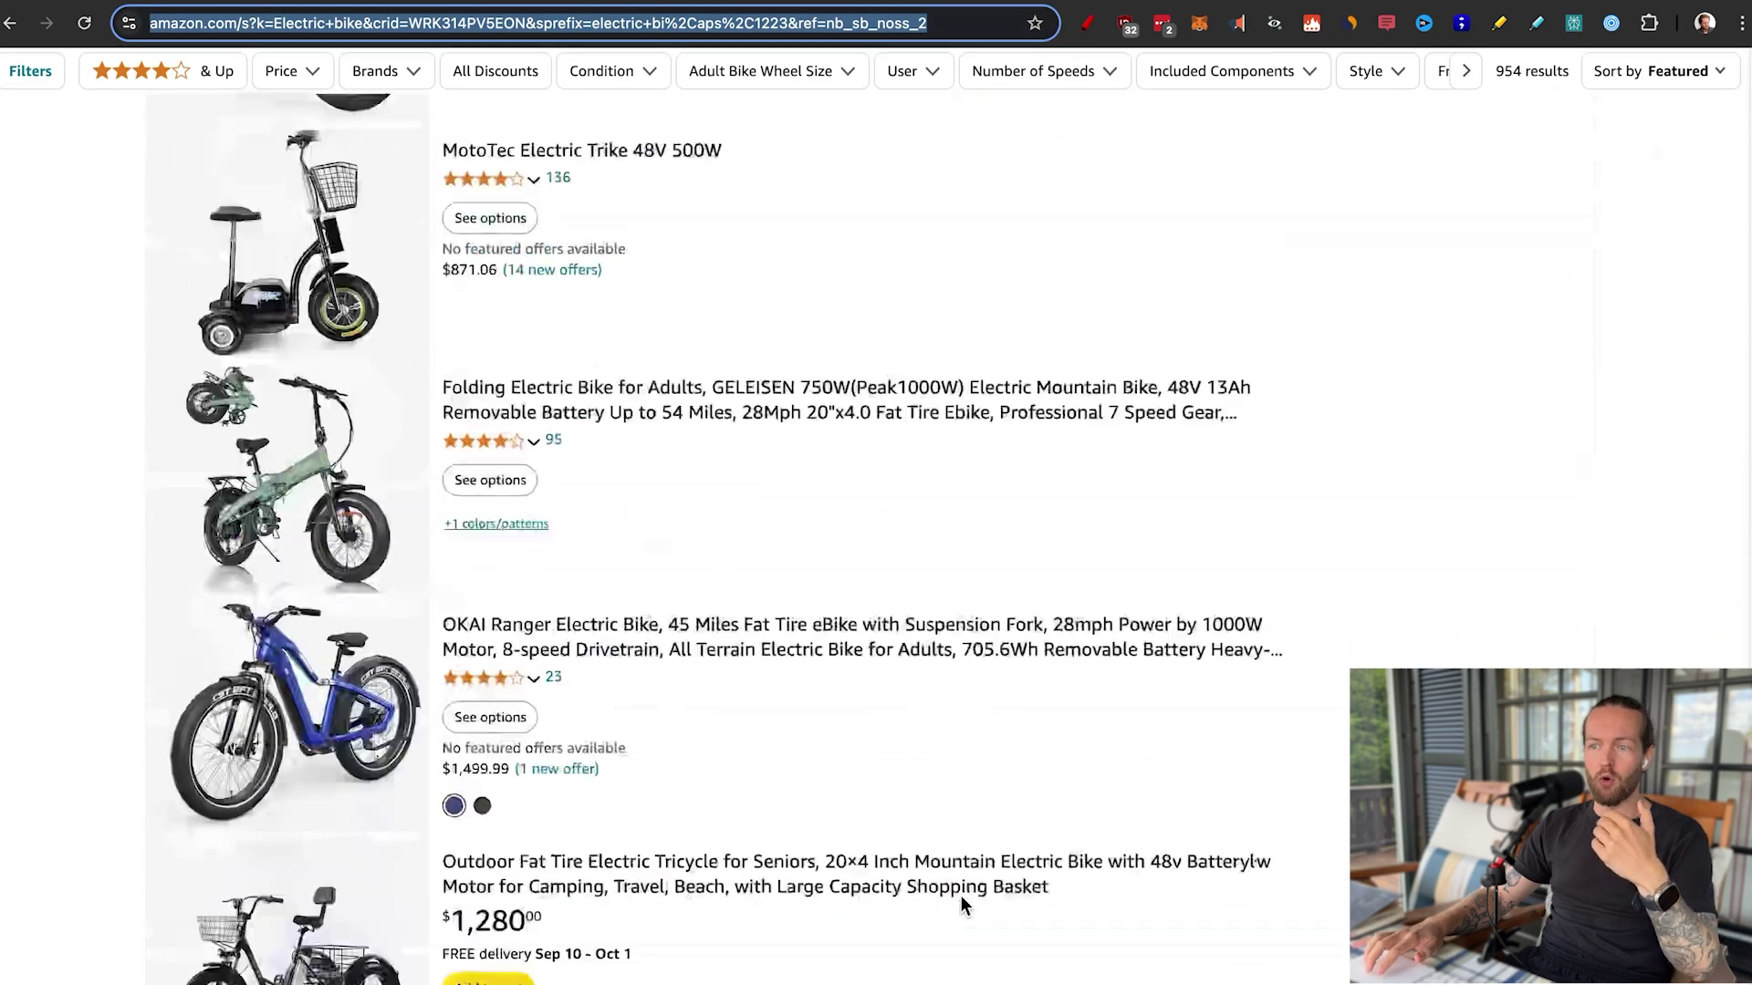
scroll(962, 903, down, 20)
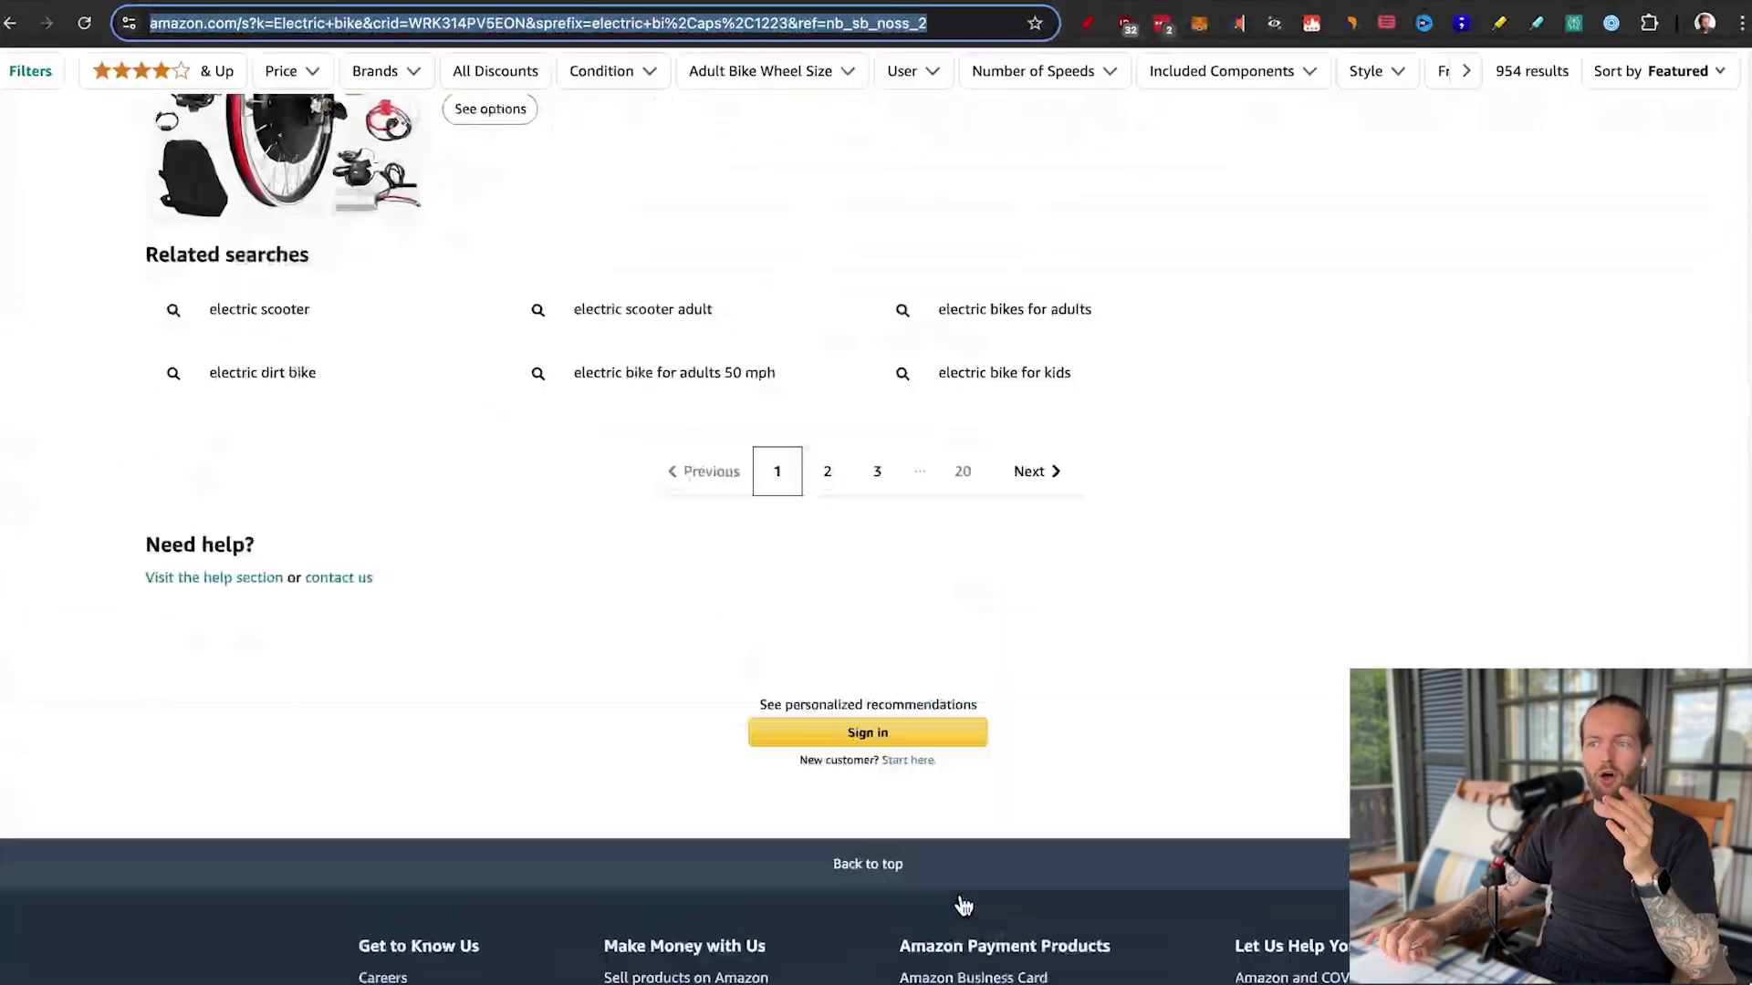
scroll(960, 895, up, 4)
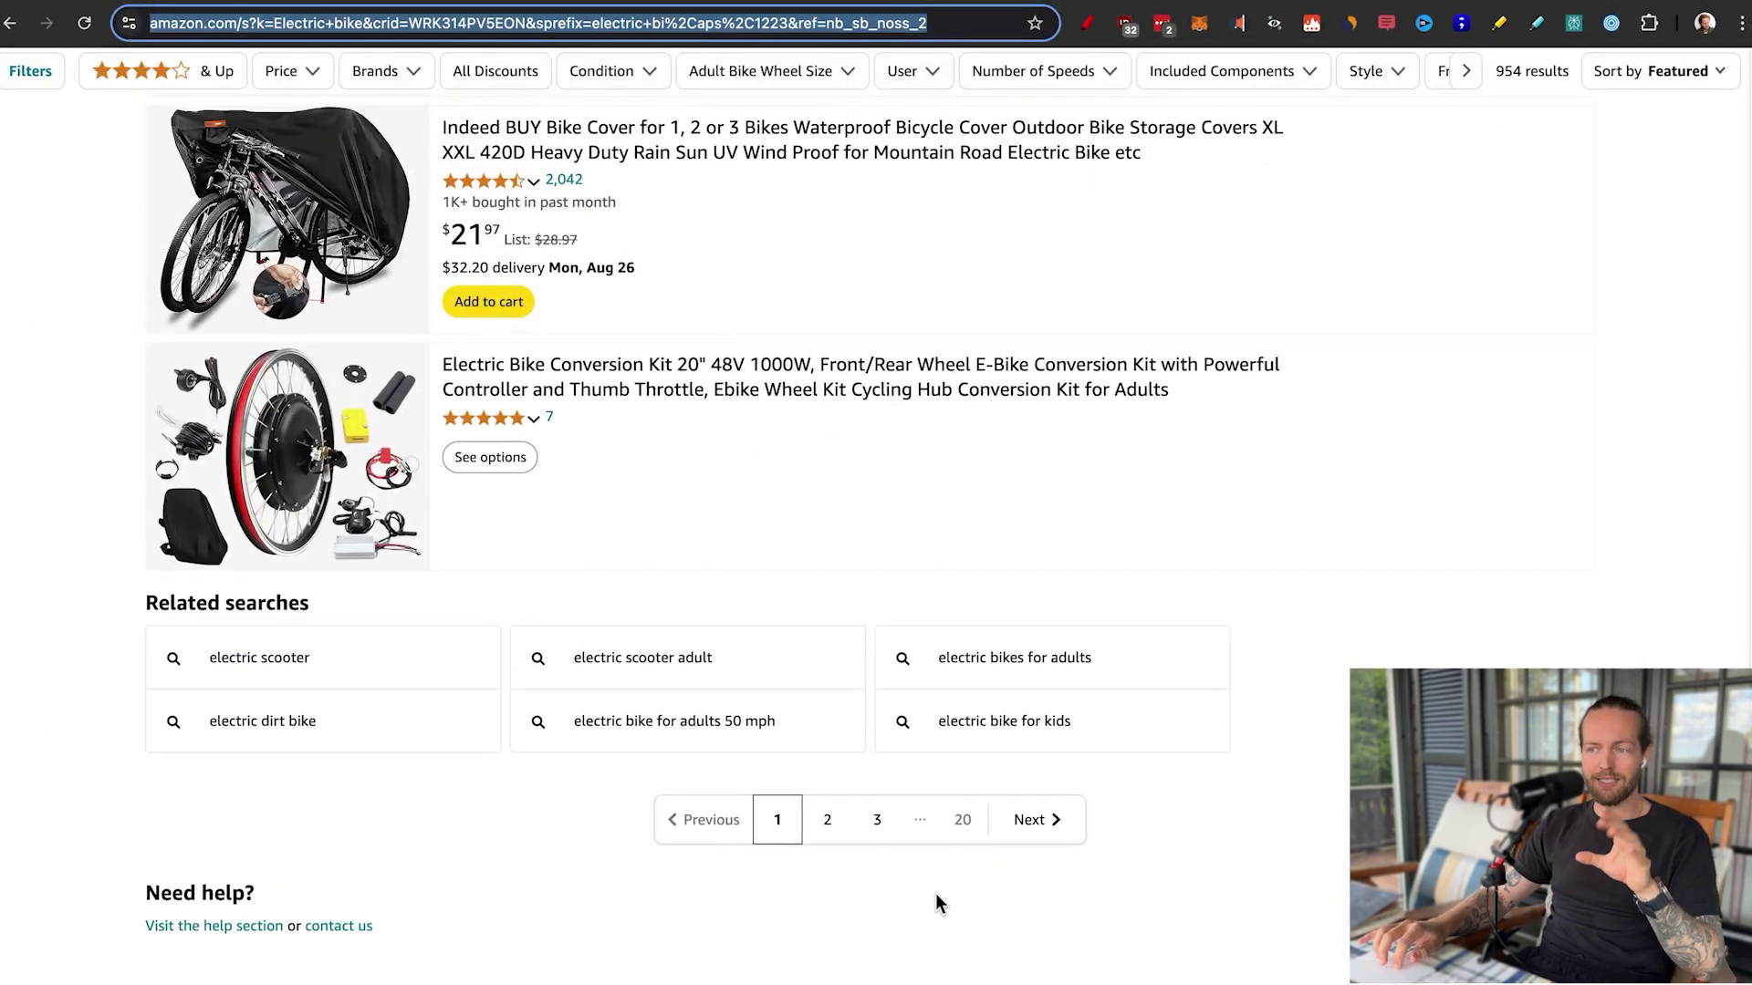
click(830, 829)
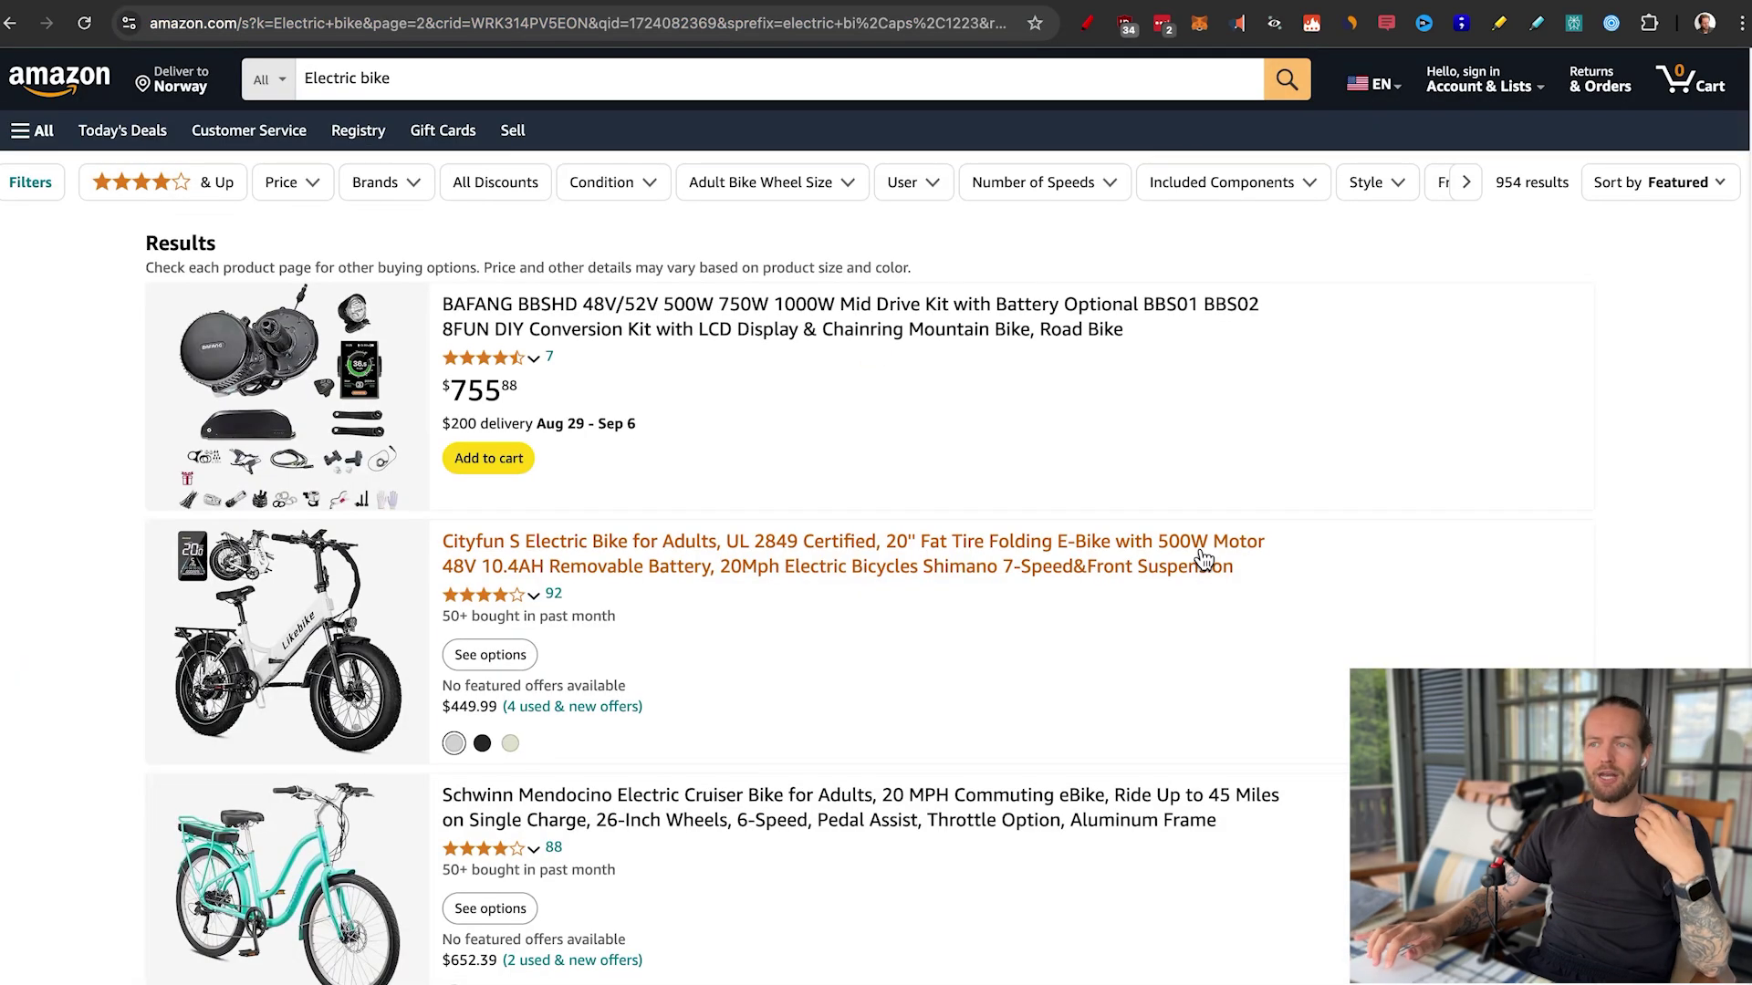
scroll(1202, 555, down, 15)
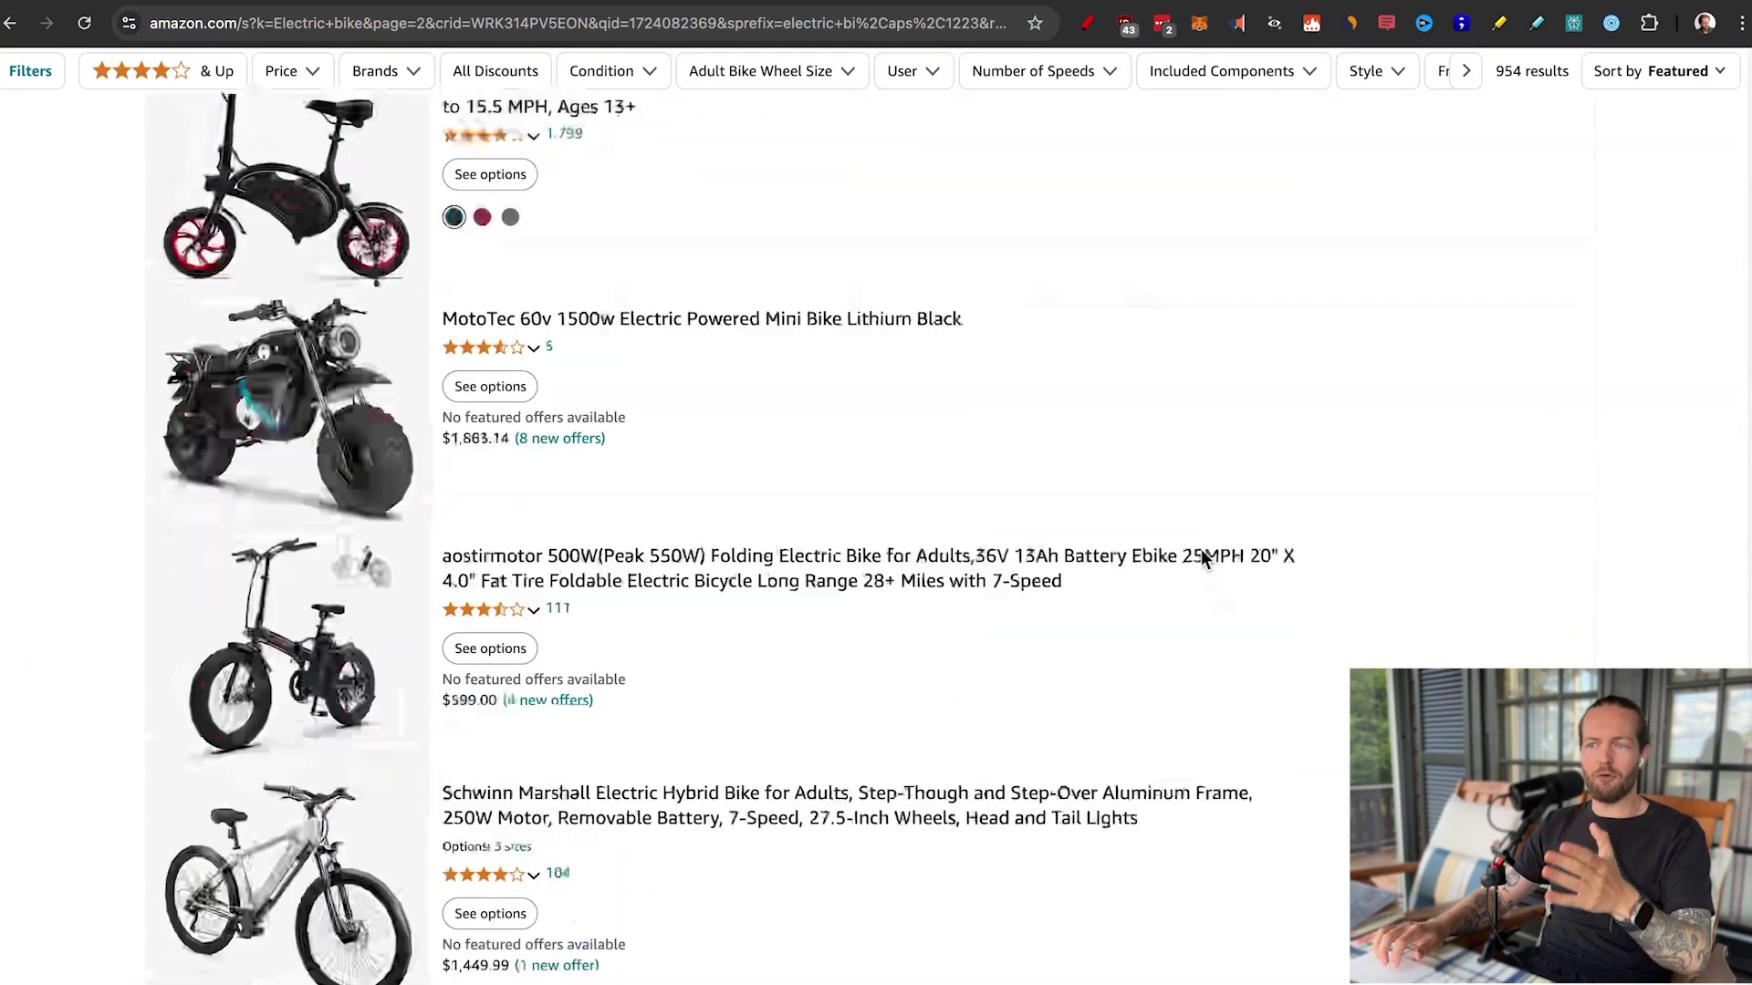
Return to the Zyte spider form, then save and run the Ebikes Amazon 2 spider.
scroll(1201, 558, down, 6)
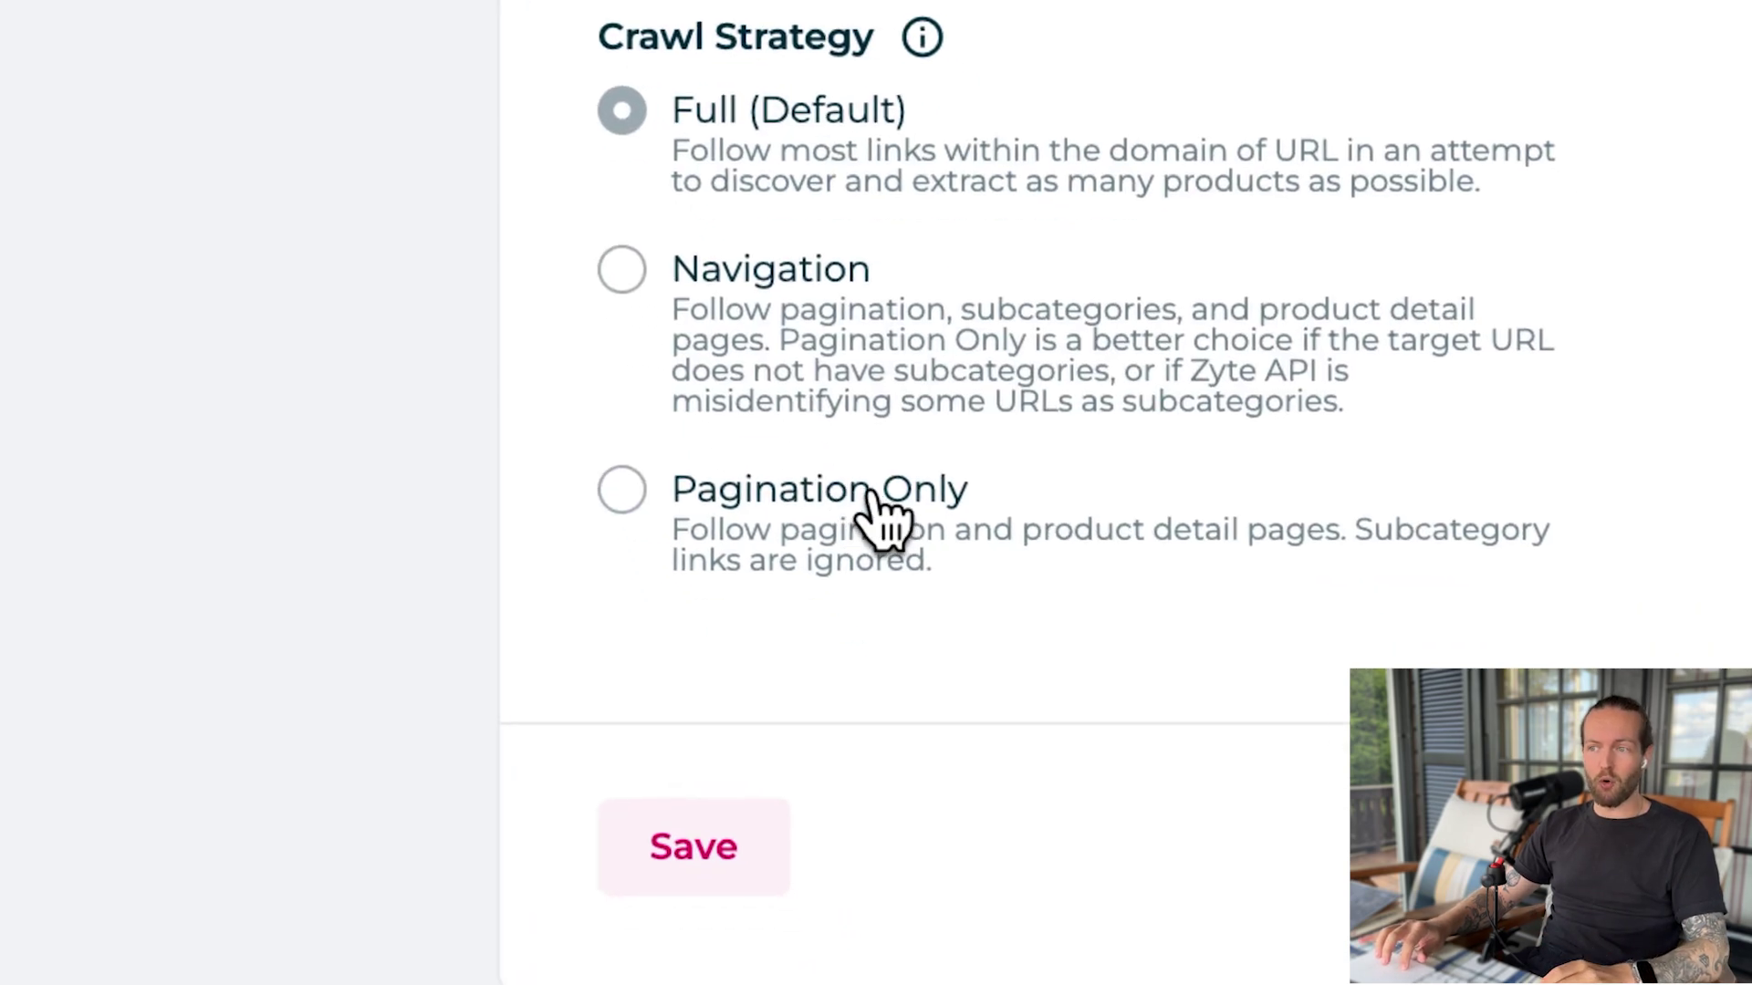
click(474, 935)
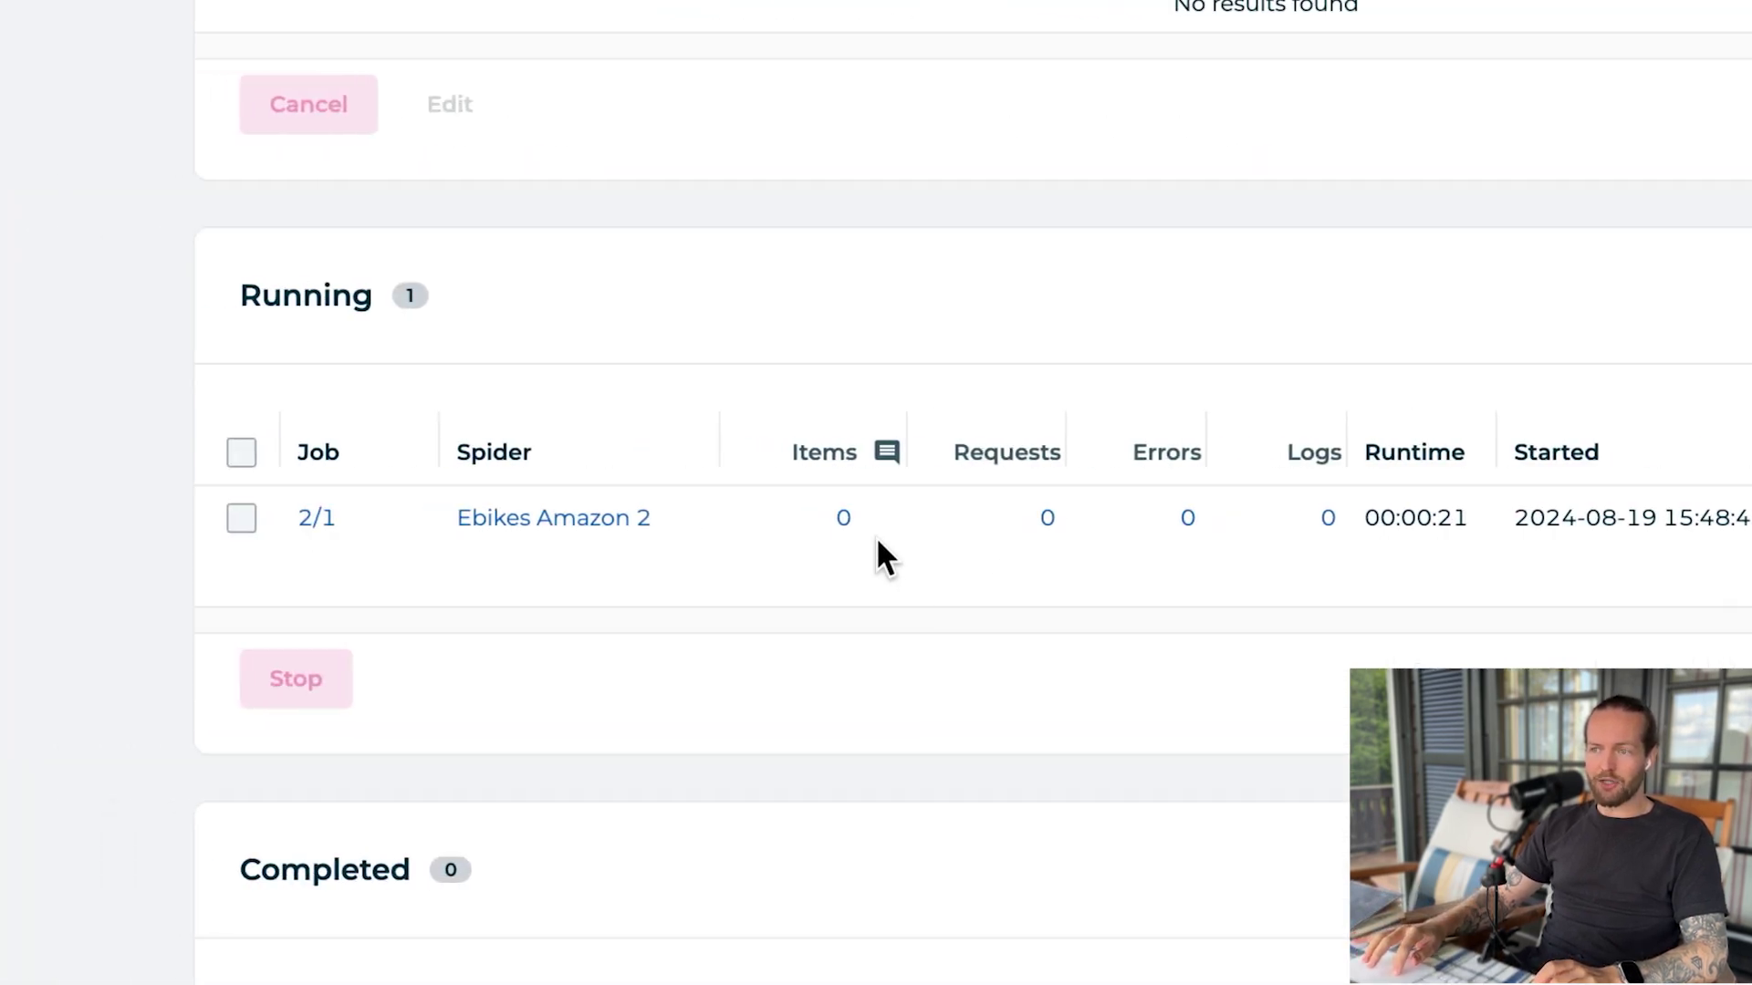
mouse_move(844, 525)
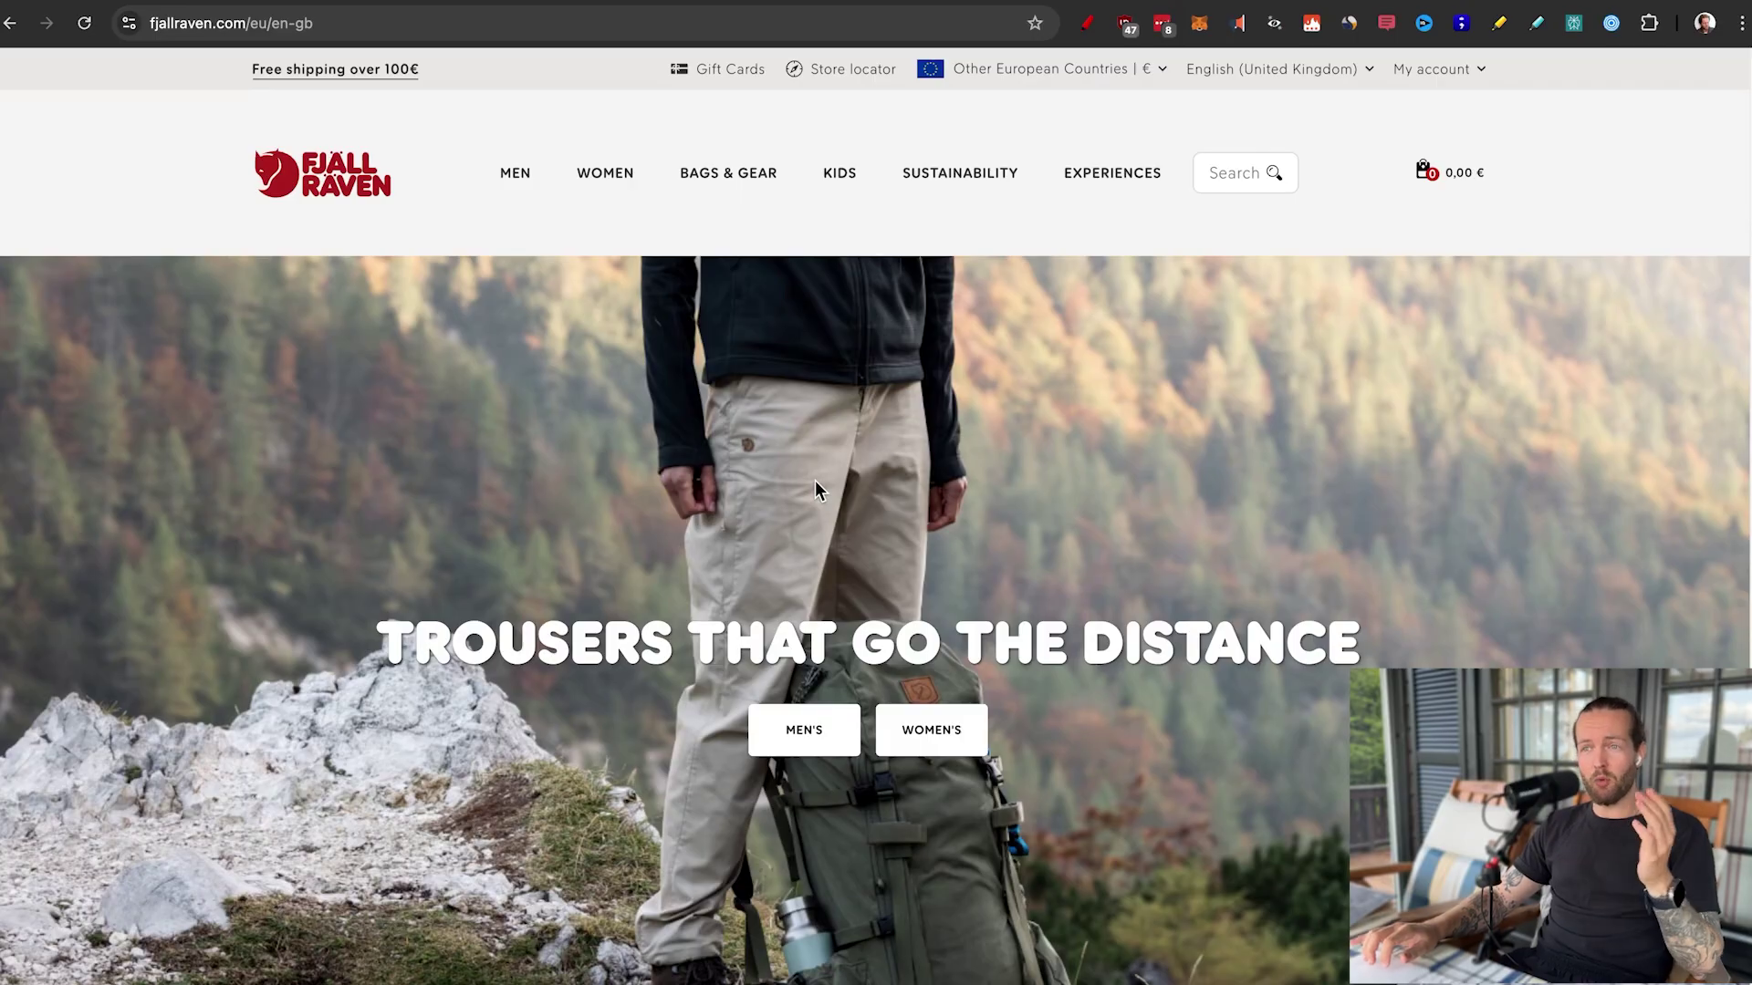
Dismiss the newsletter sign-up on the Fjällräven home page and look through its product sections and prices.
scroll(814, 480, down, 1)
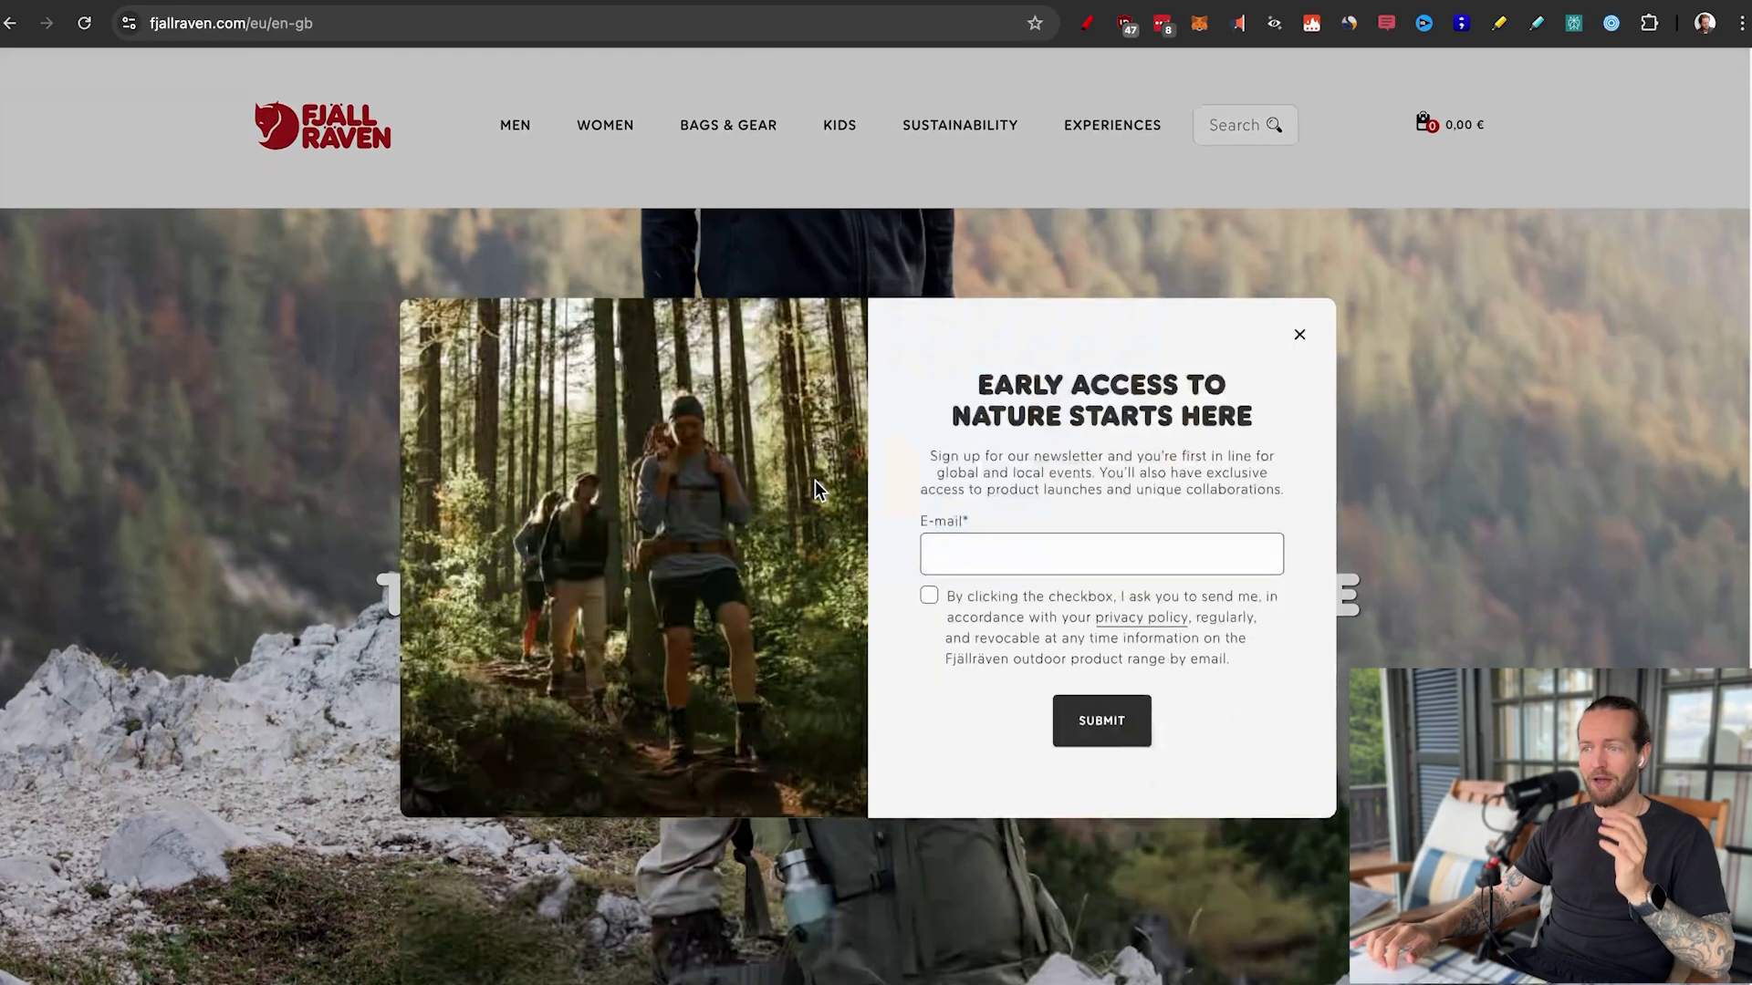
click(1296, 335)
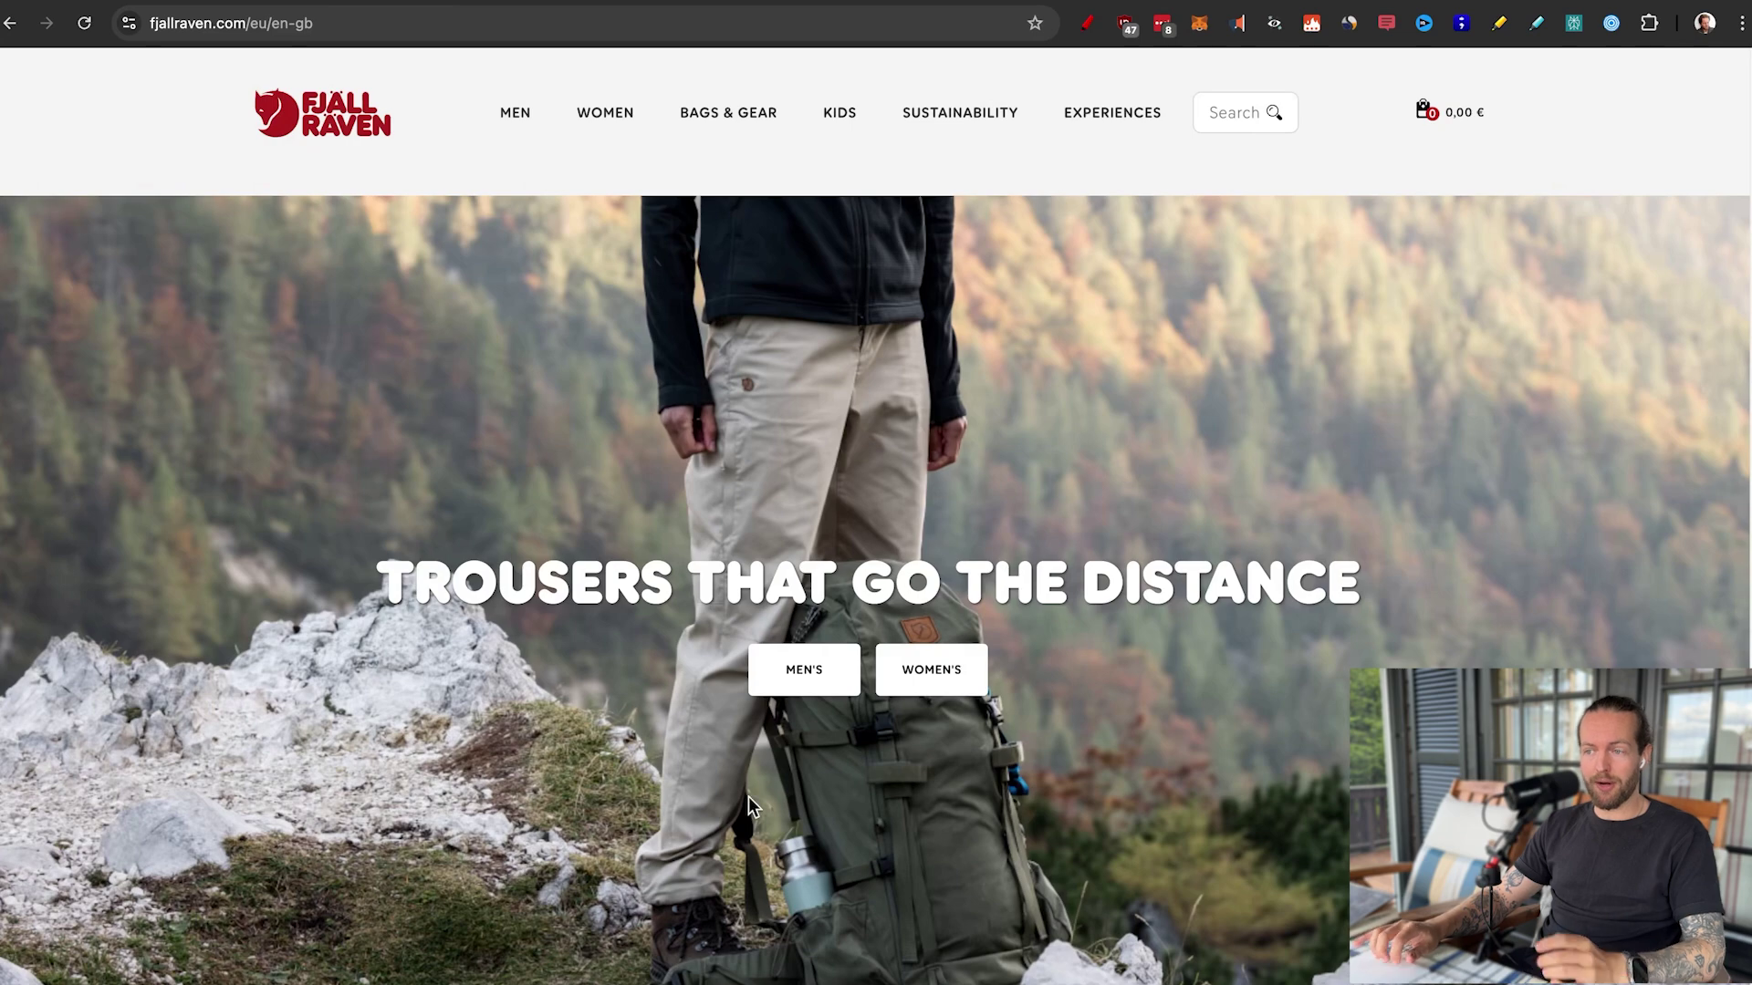
scroll(748, 798, down, 8)
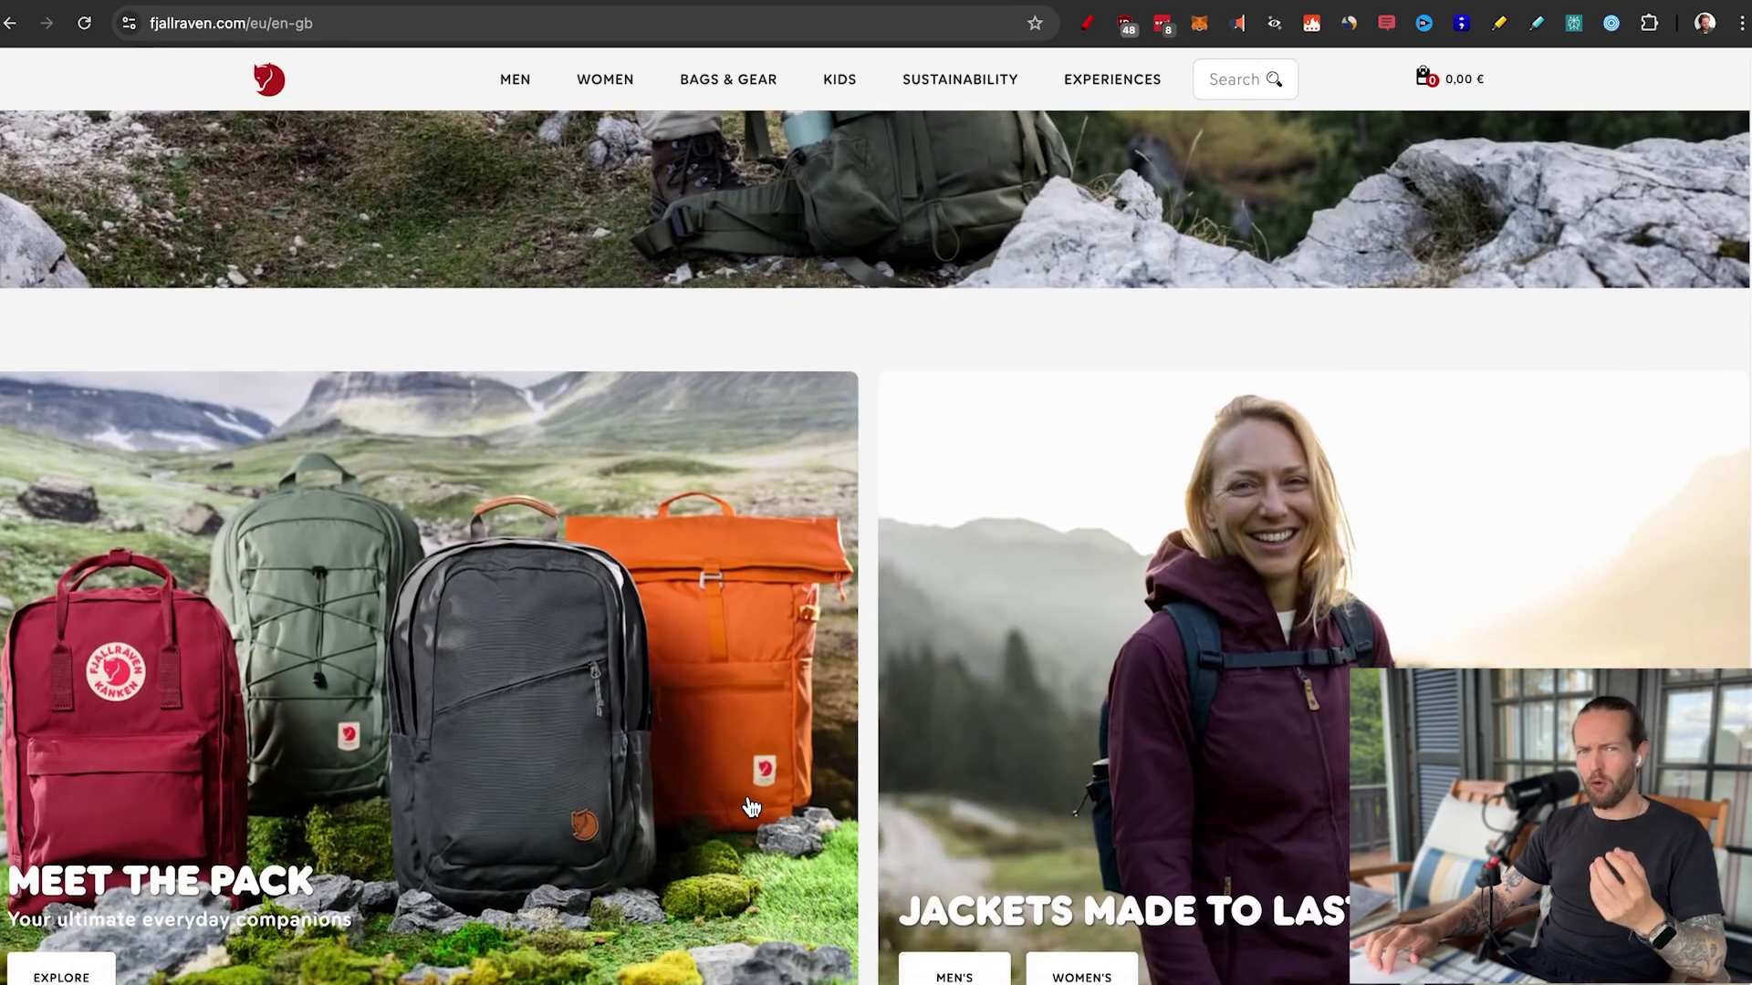
scroll(750, 807, down, 2)
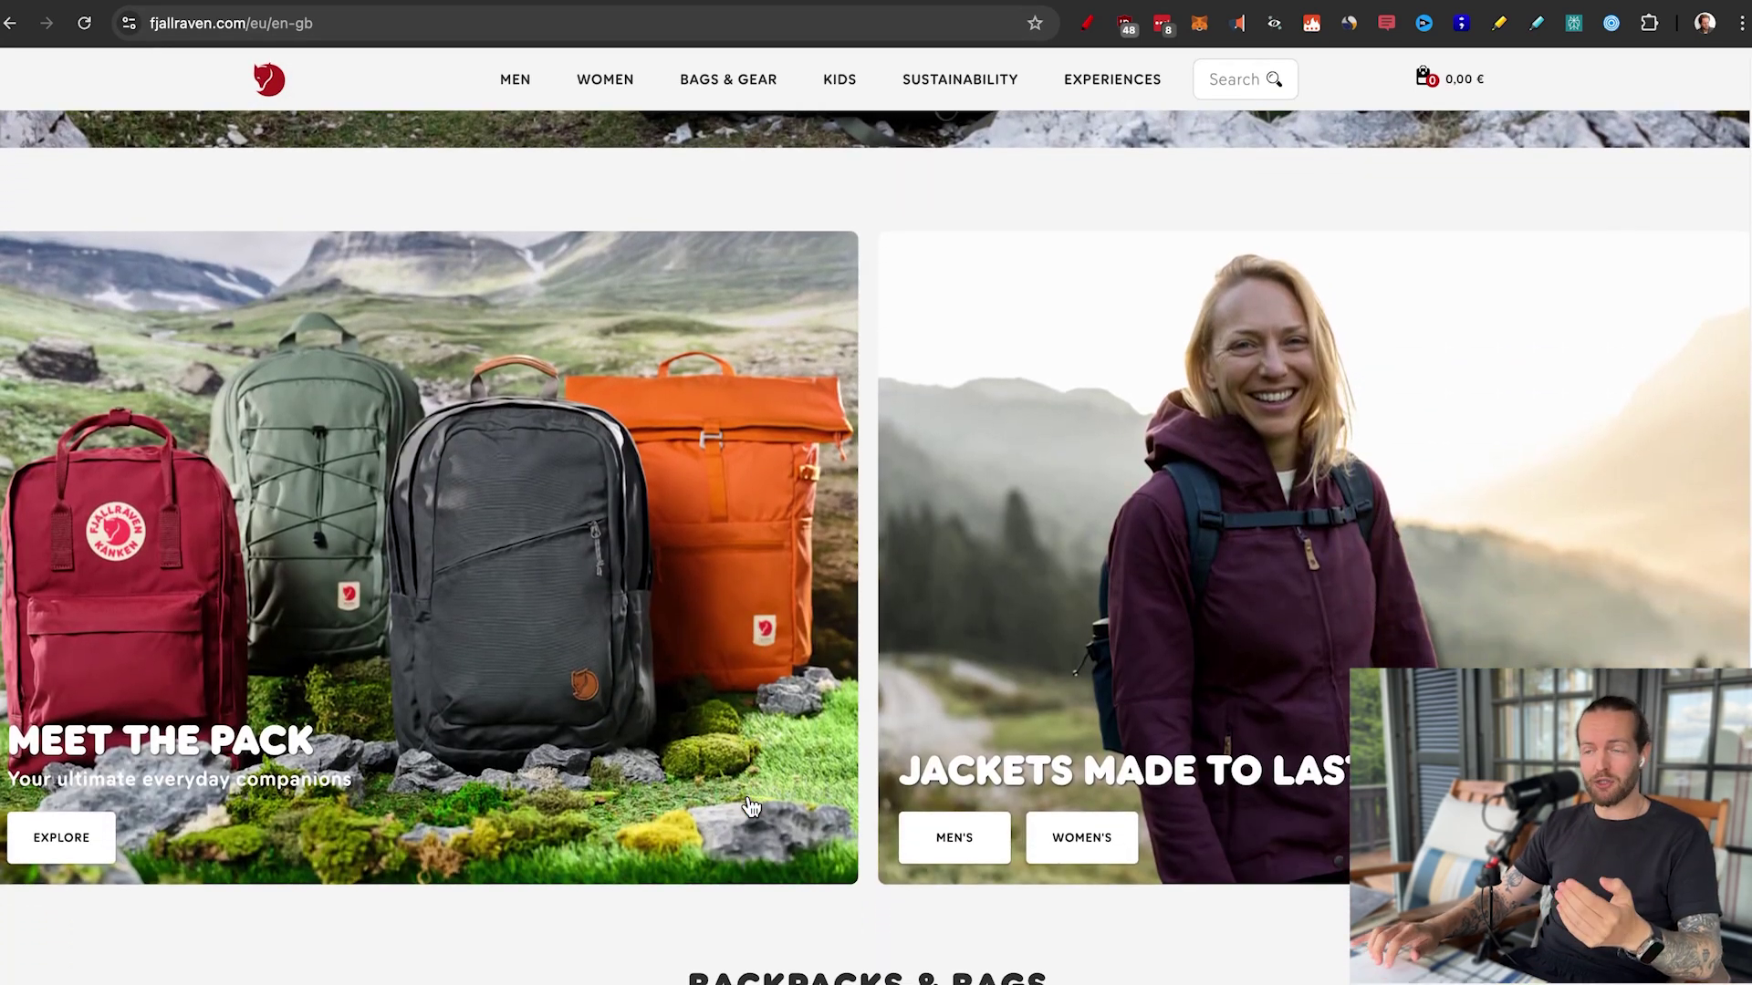
scroll(750, 807, down, 8)
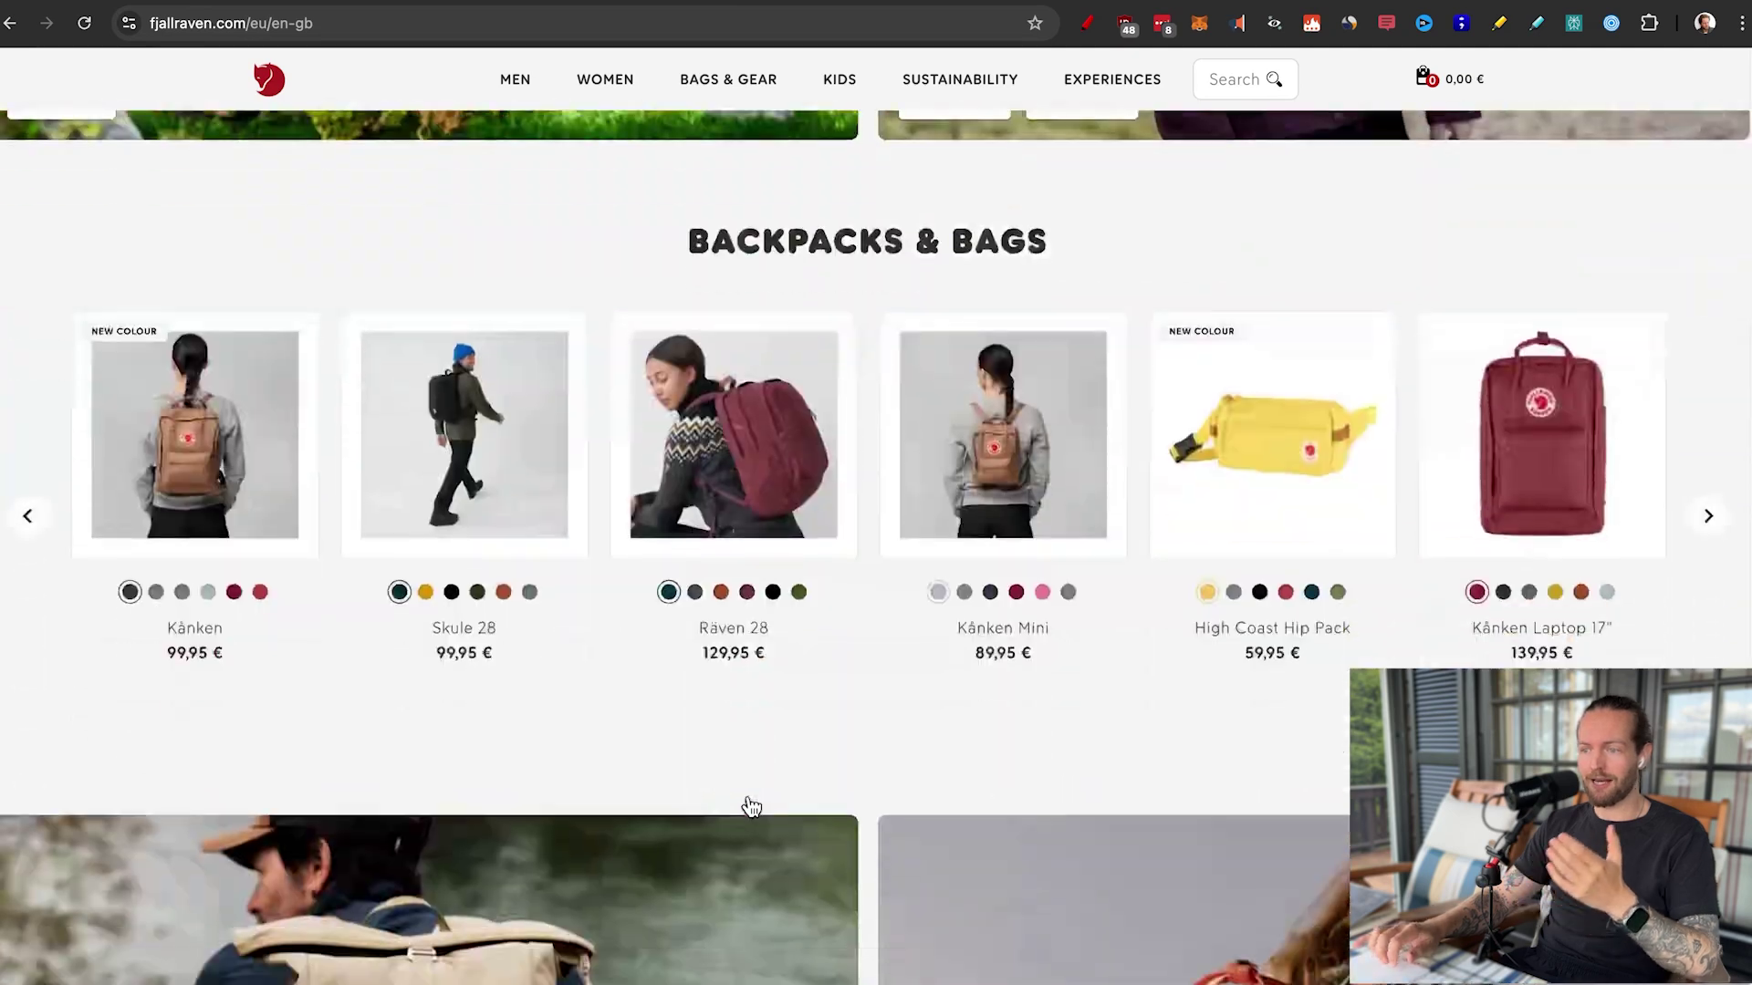
scroll(750, 807, down, 18)
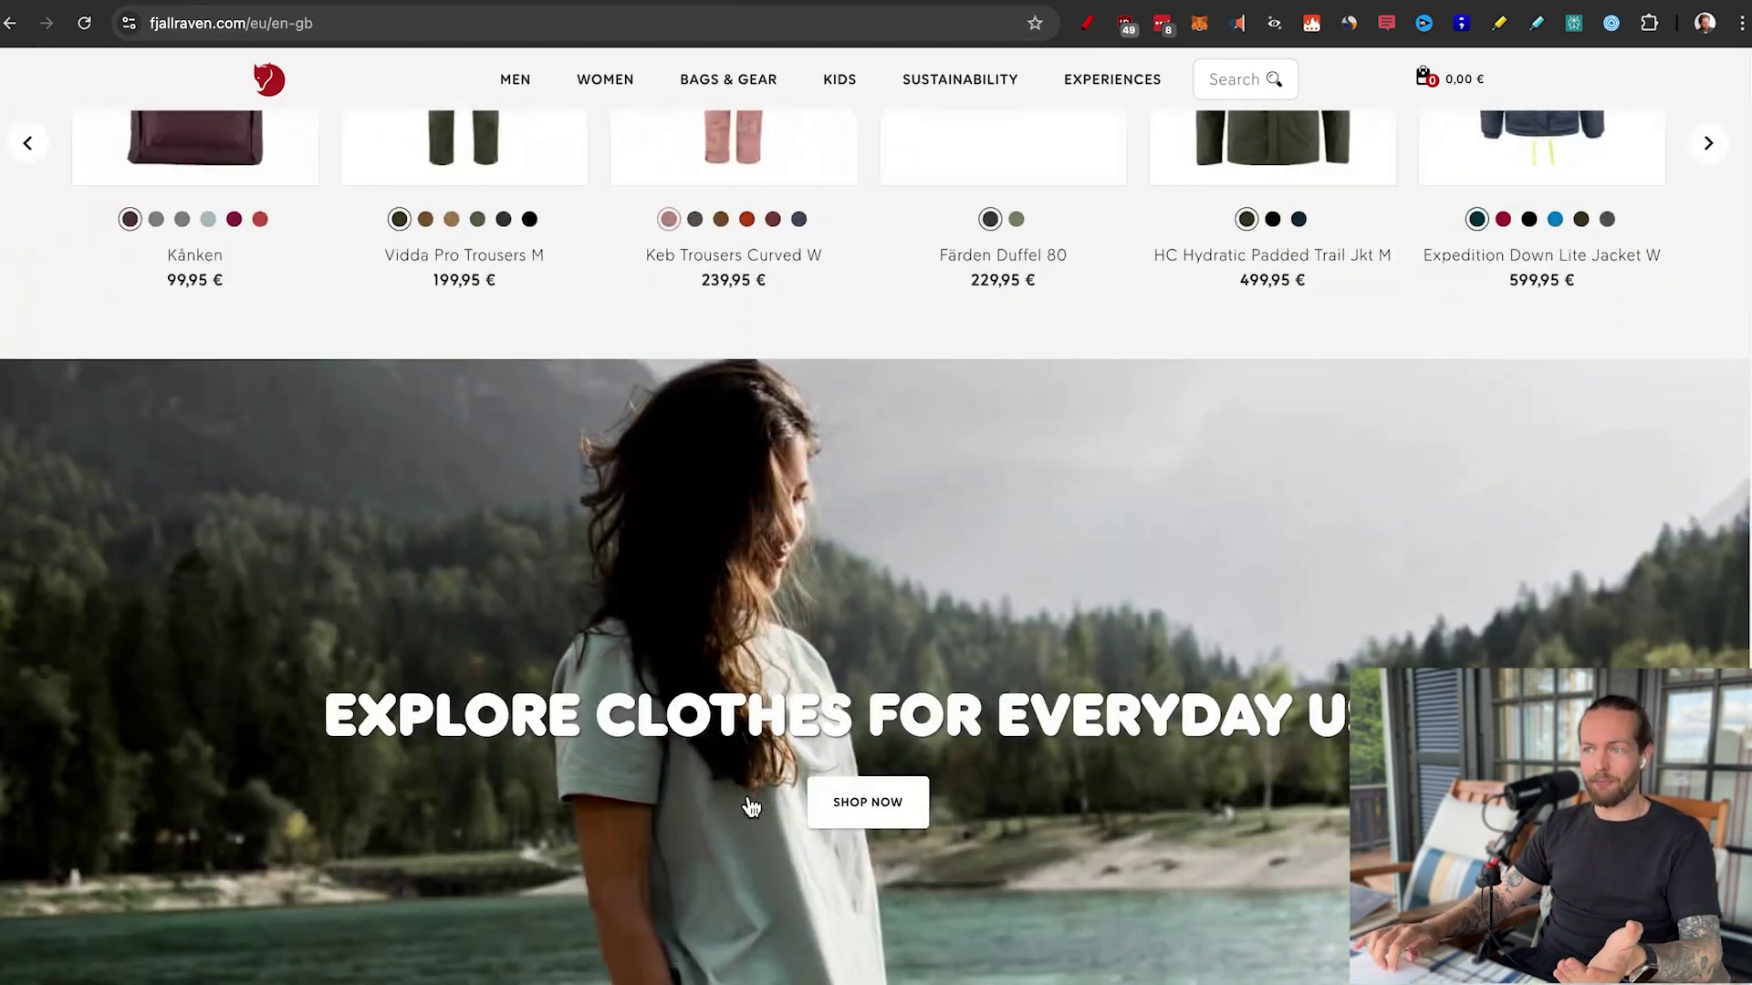
scroll(750, 807, down, 1)
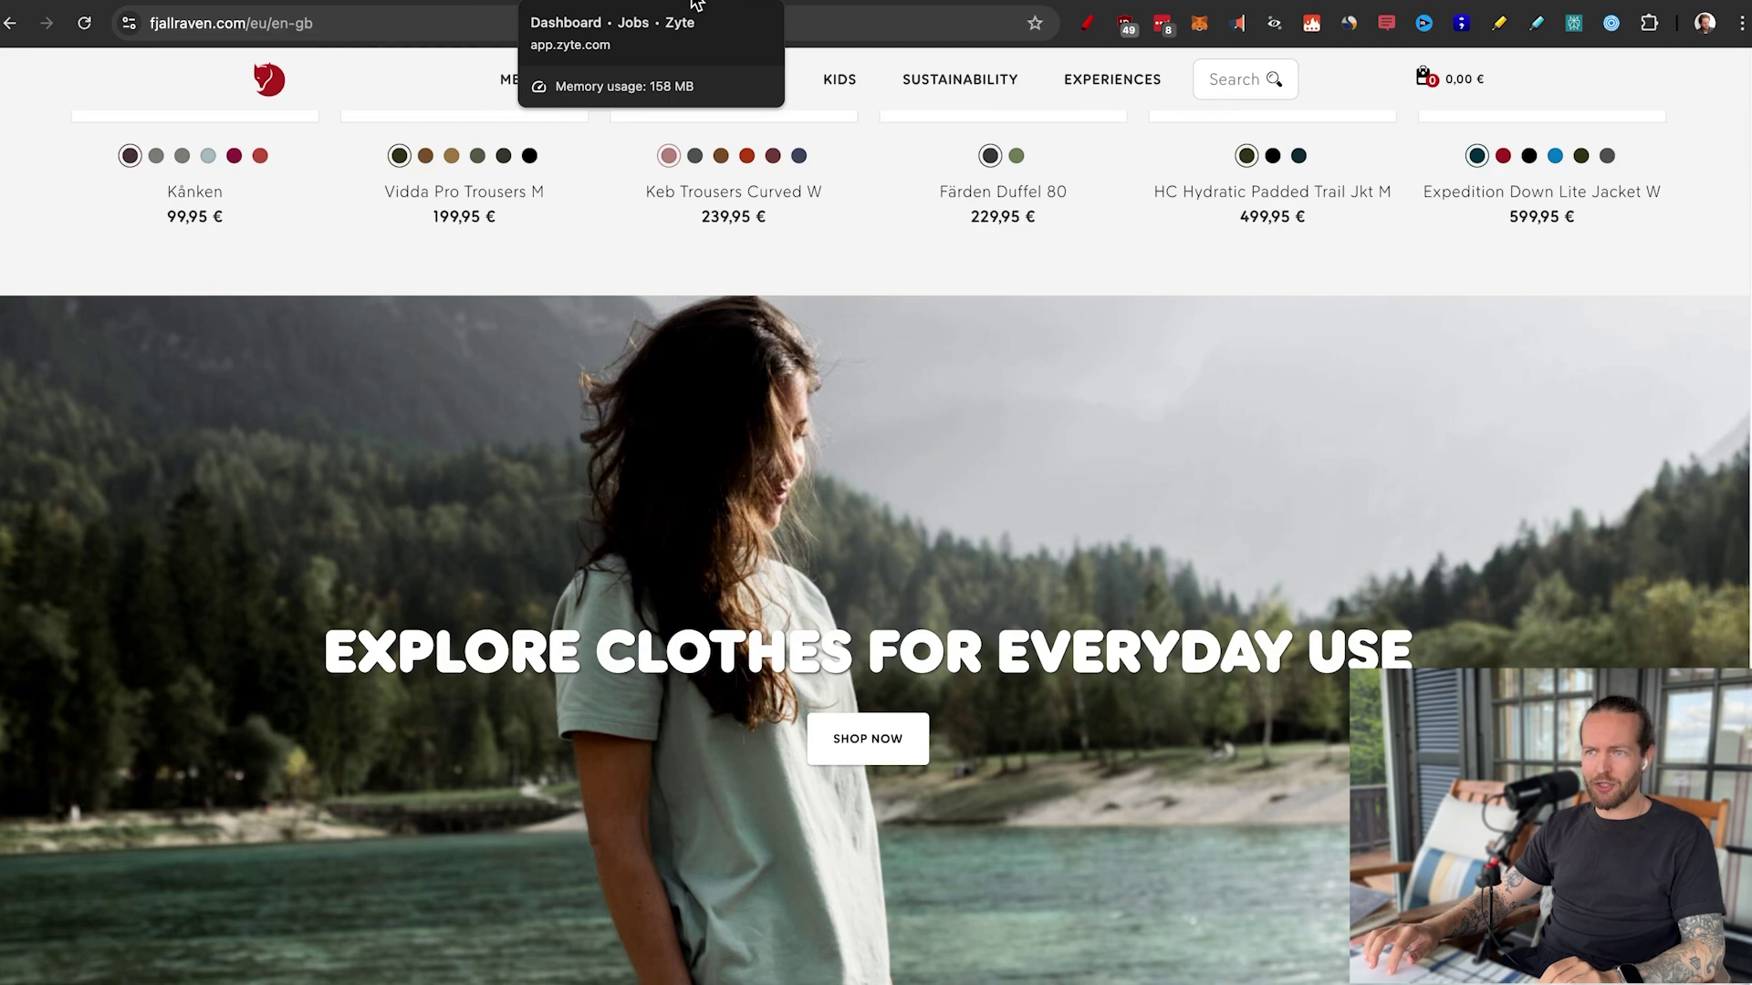
Switch to the Zyte jobs dashboard and open the scraped items of the completed Ebikes job.
click(392, 2)
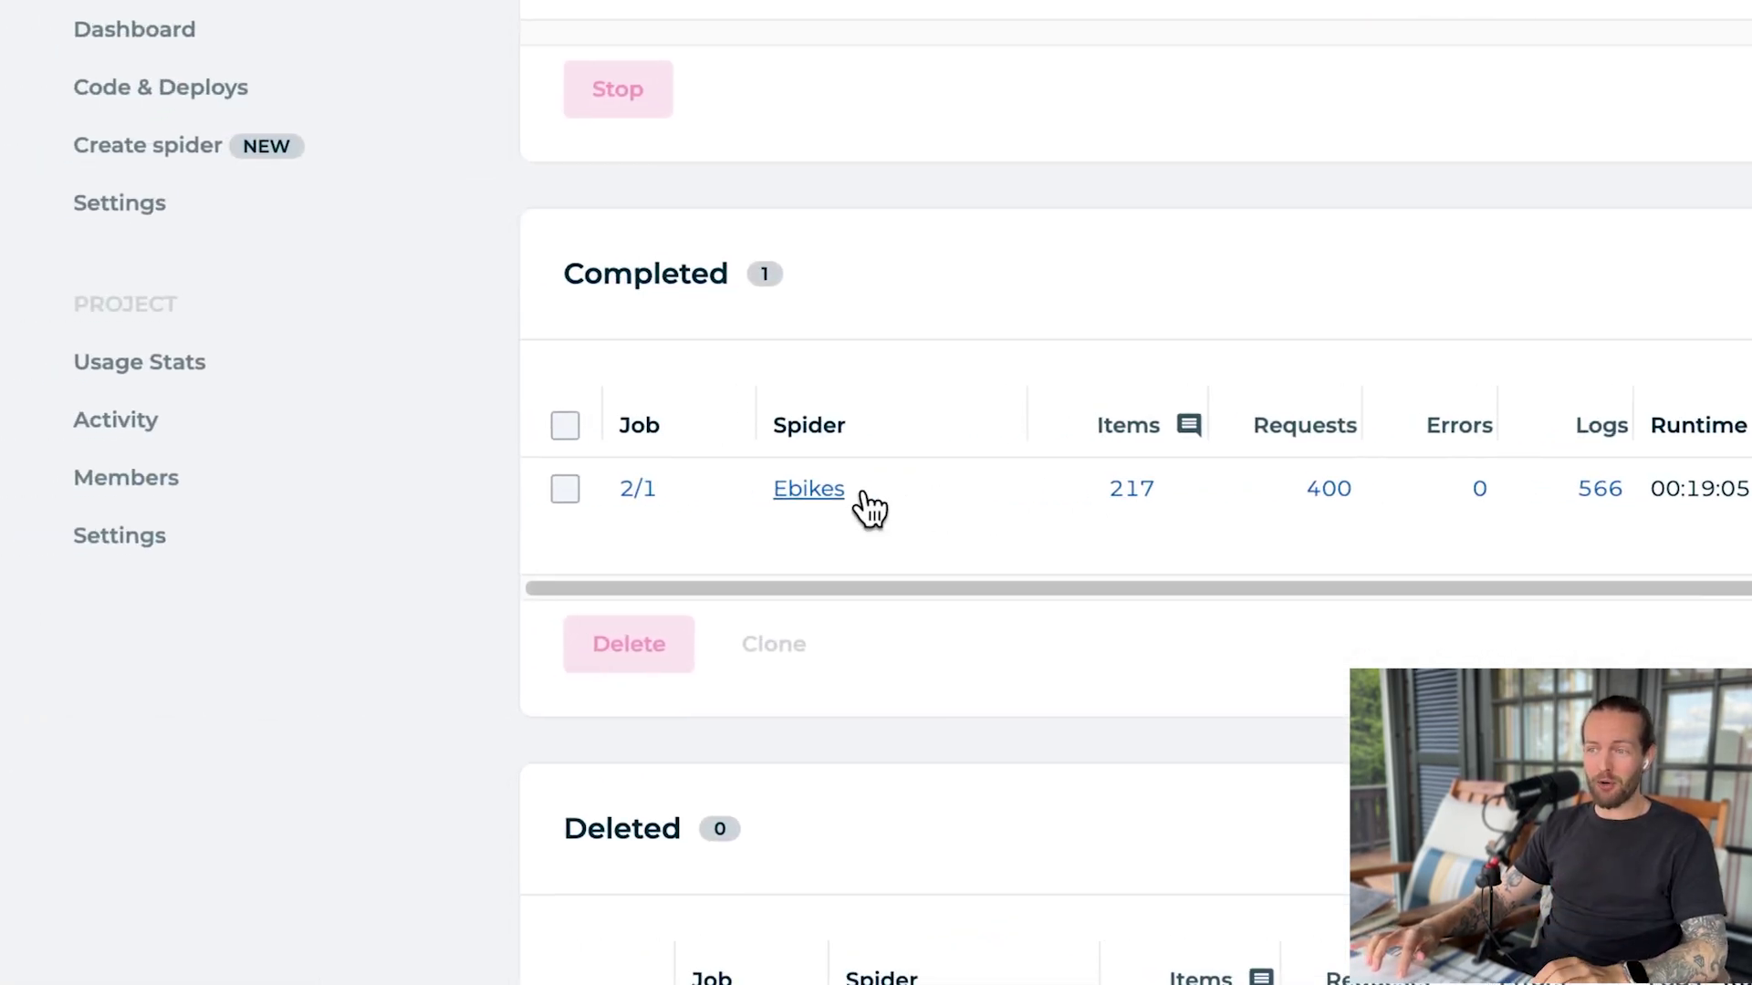
mouse_move(1132, 490)
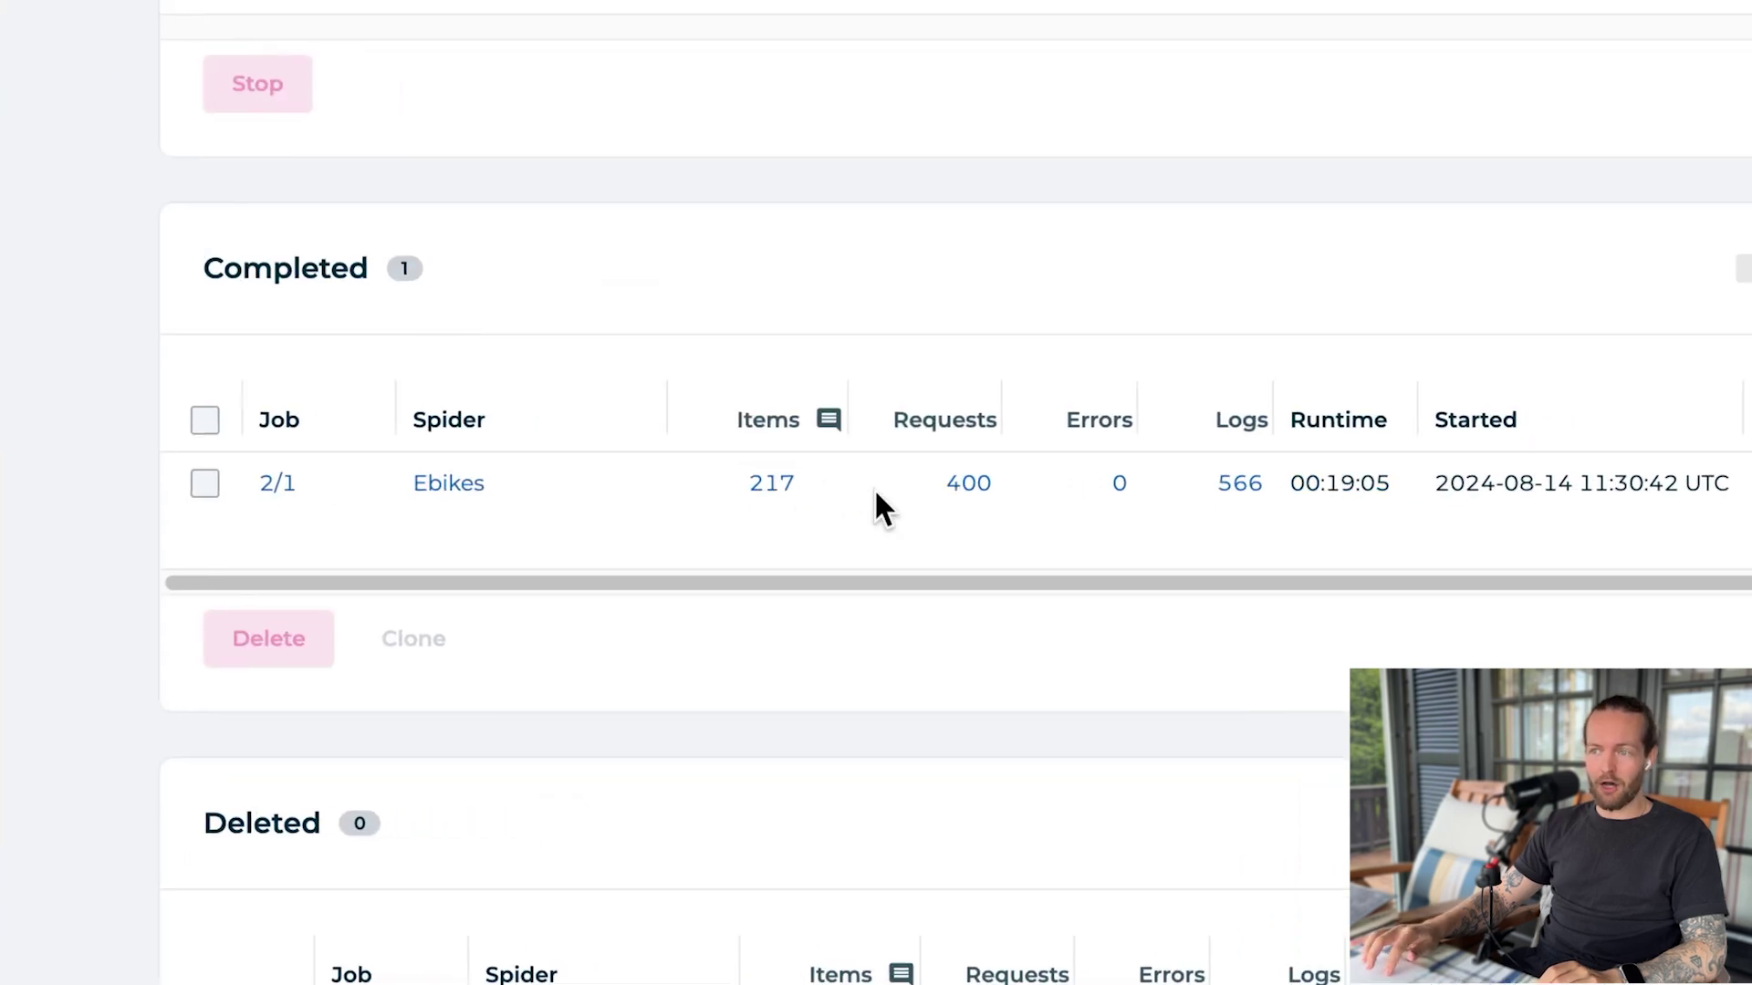
click(764, 483)
Examine the first scraped electric bike's fields, from additional properties, brand and breadcrumbs to description, features, images and price.
scroll(841, 768, down, 10)
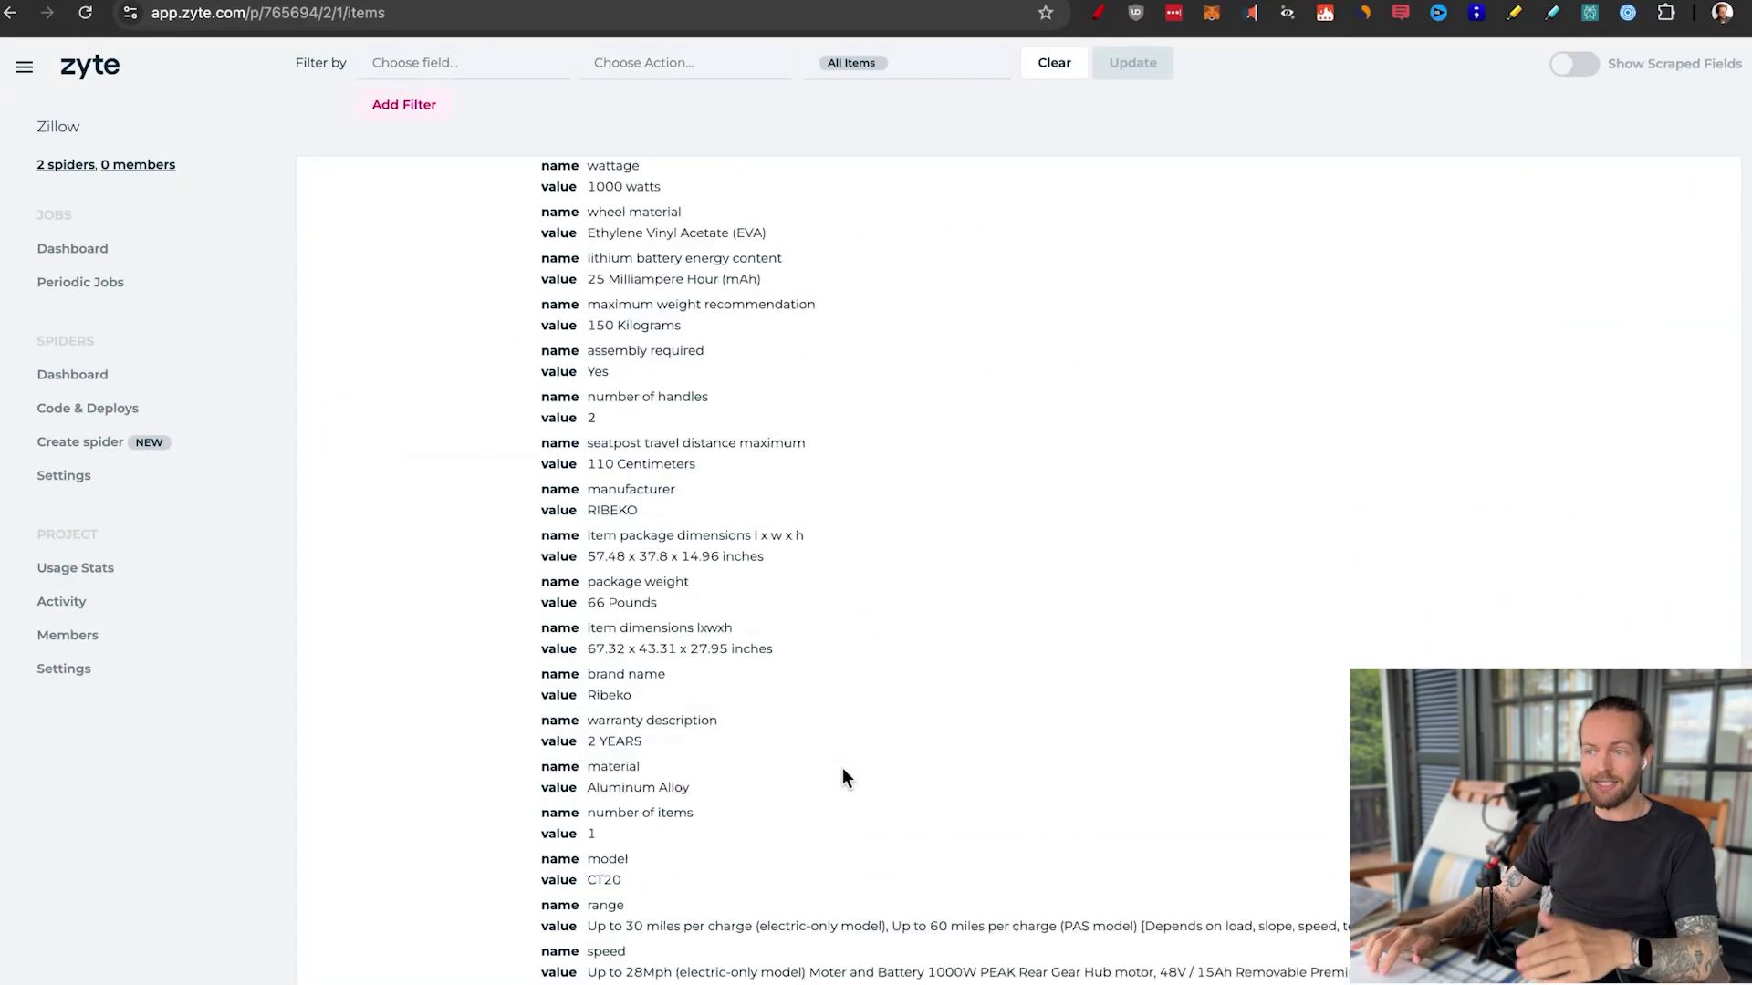
scroll(841, 768, down, 10)
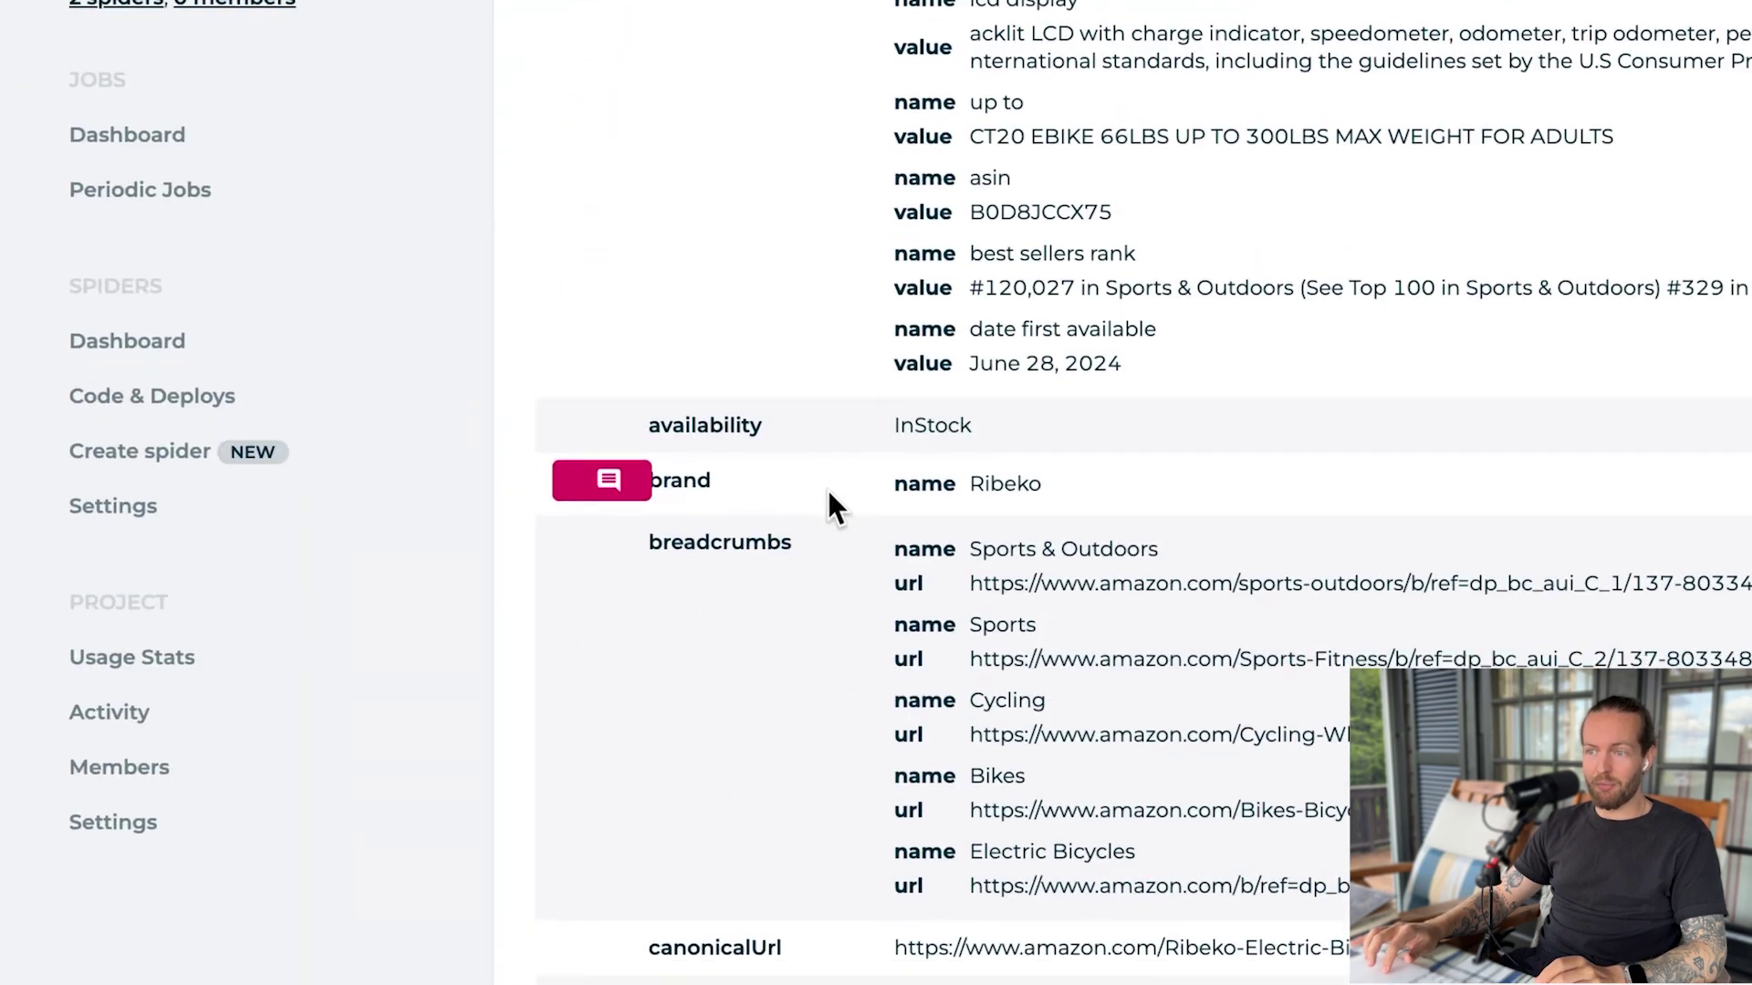
scroll(876, 492, down, 3)
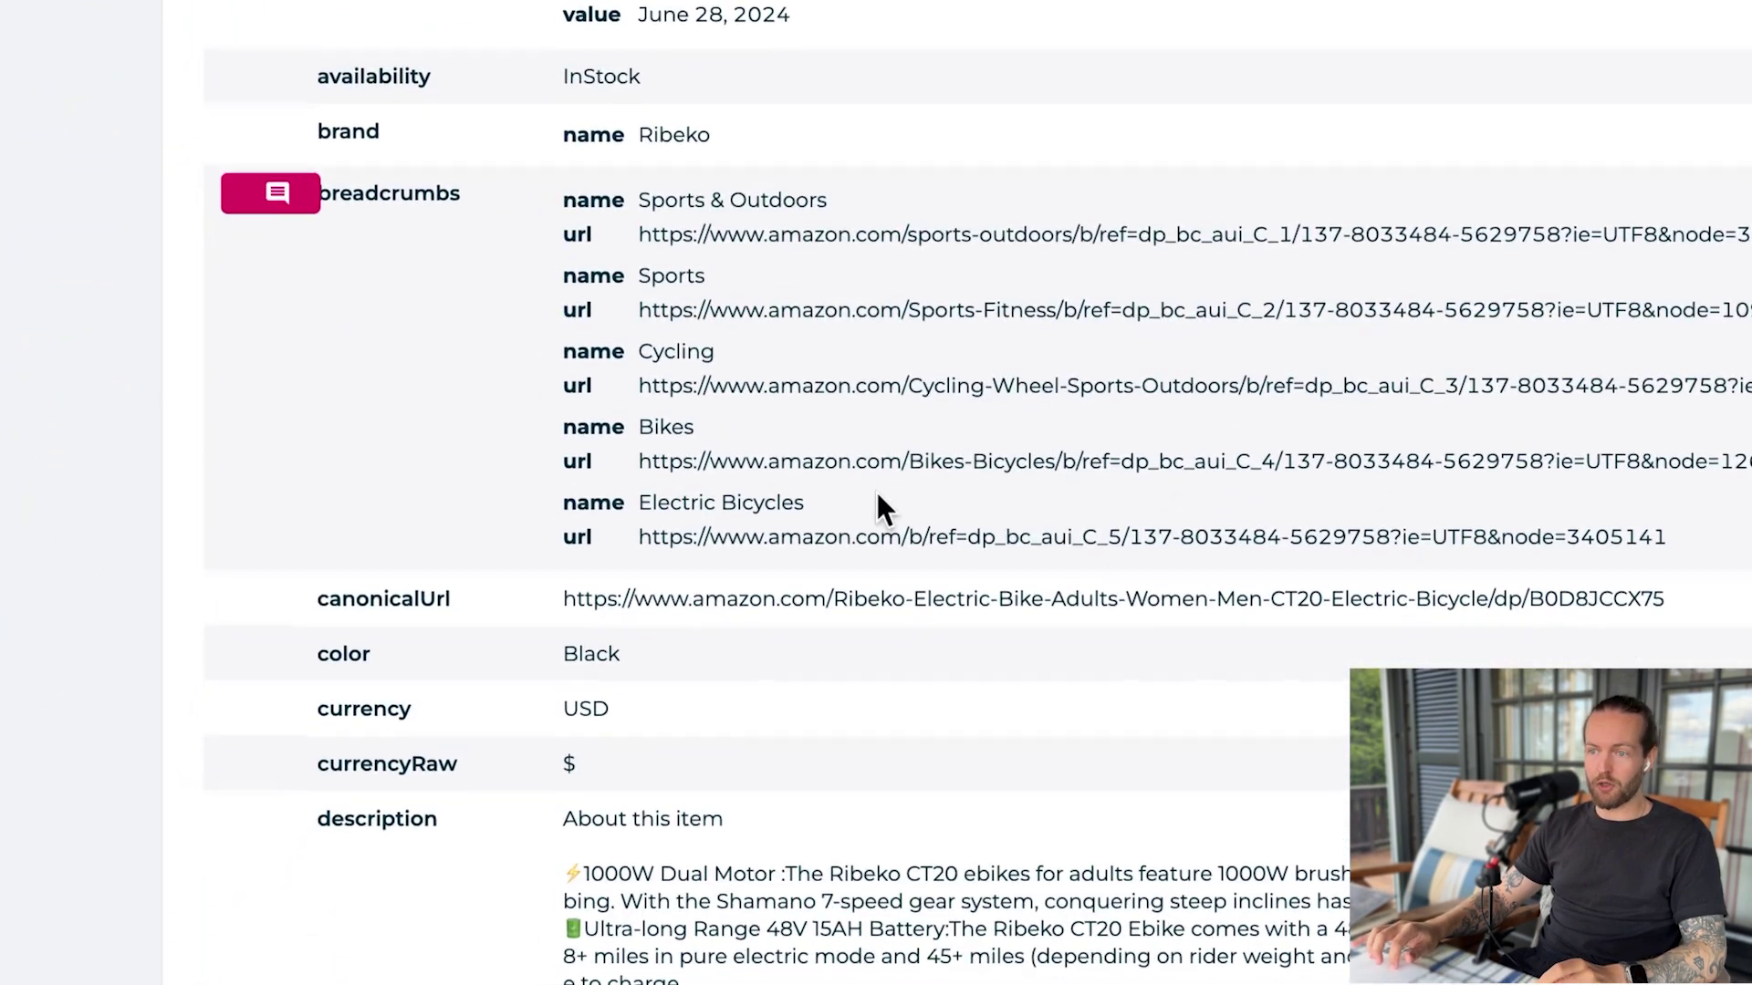
scroll(875, 502, down, 3)
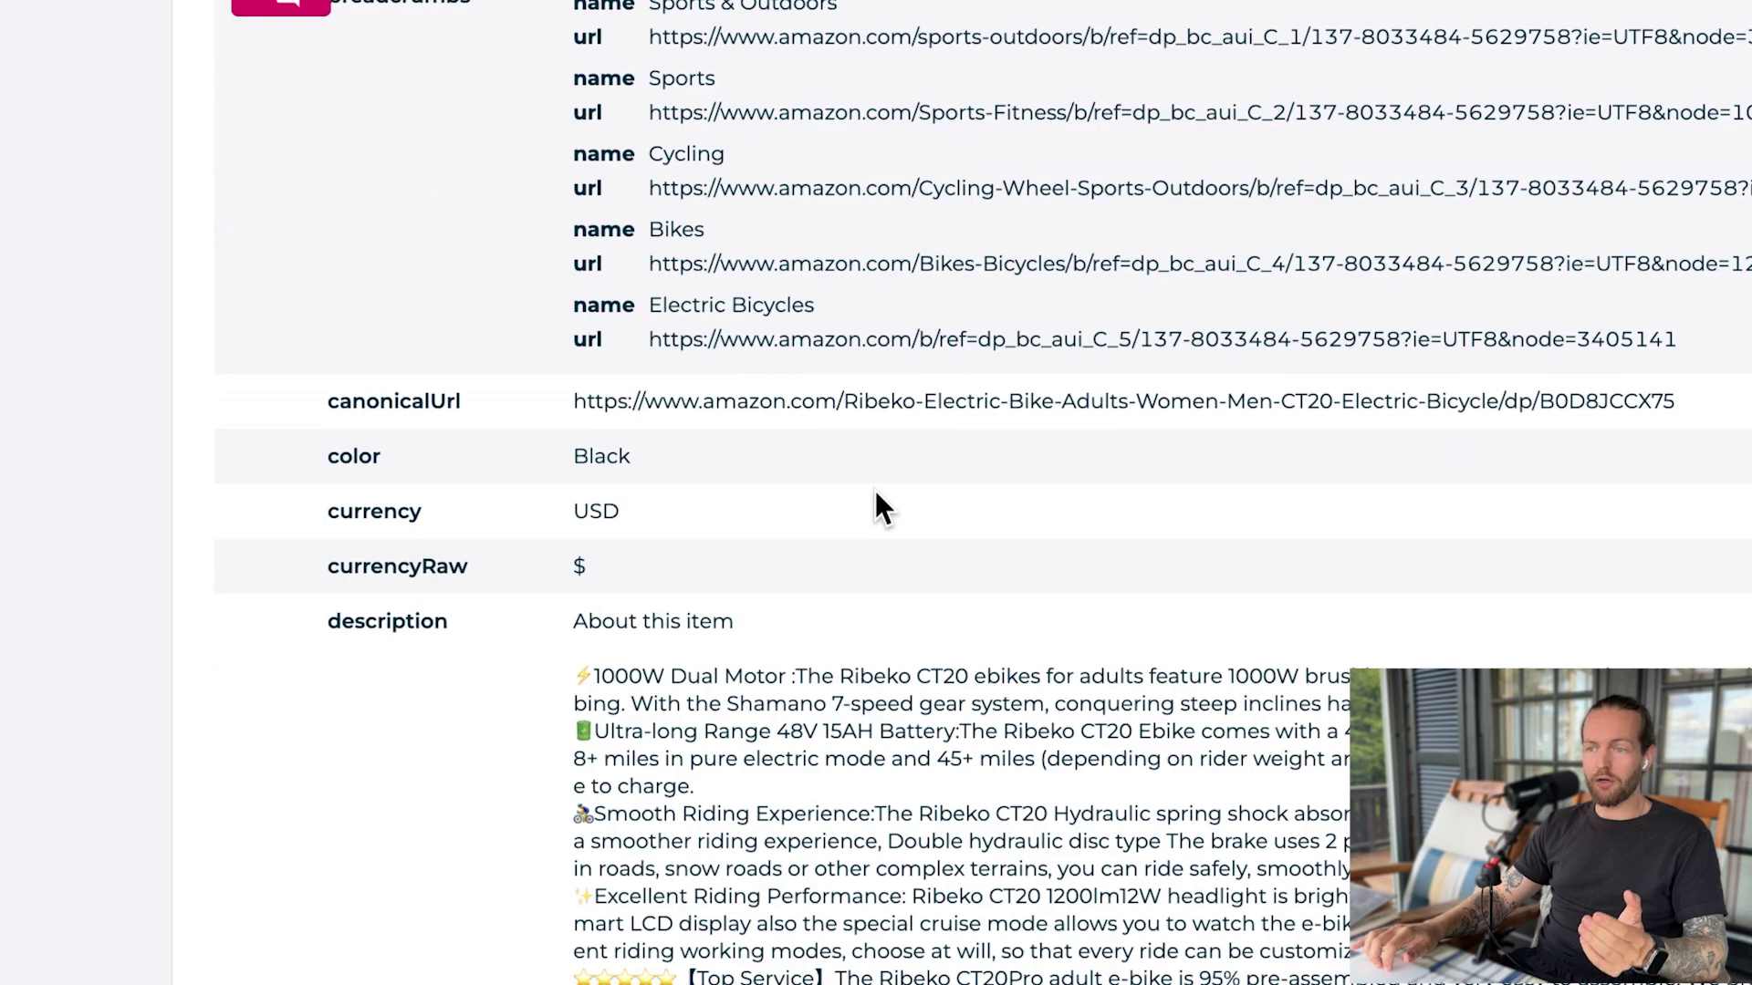
scroll(874, 490, down, 3)
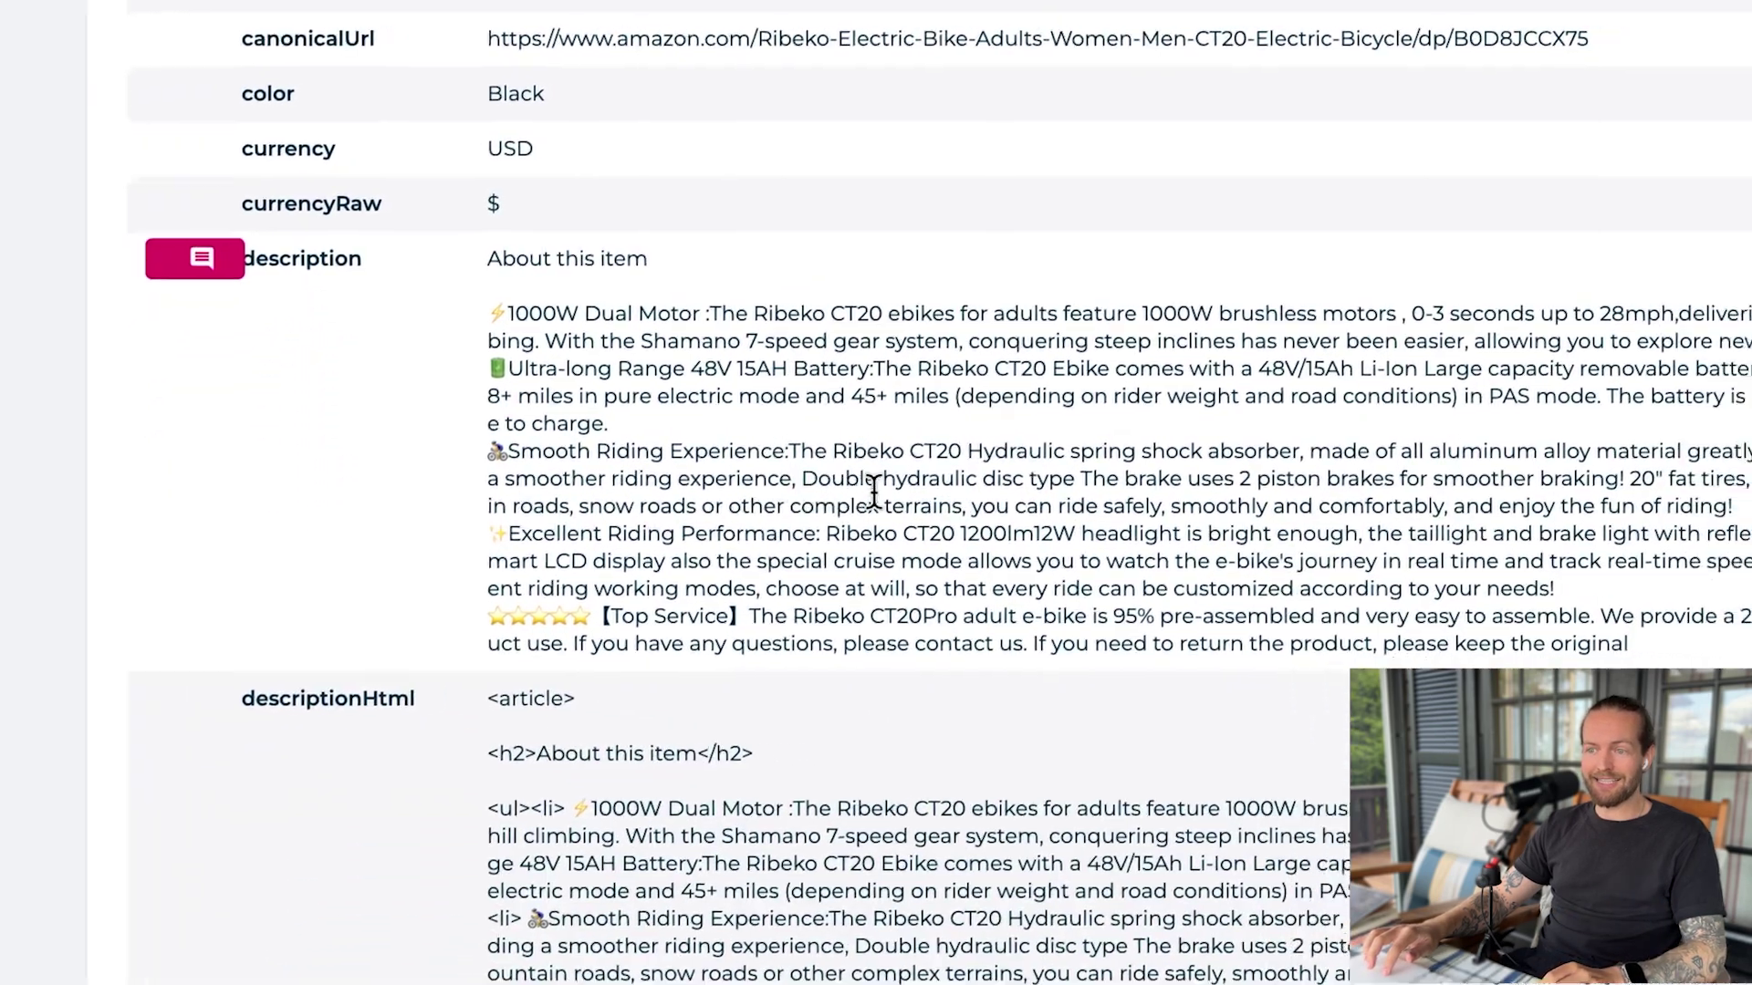
scroll(756, 683, down, 5)
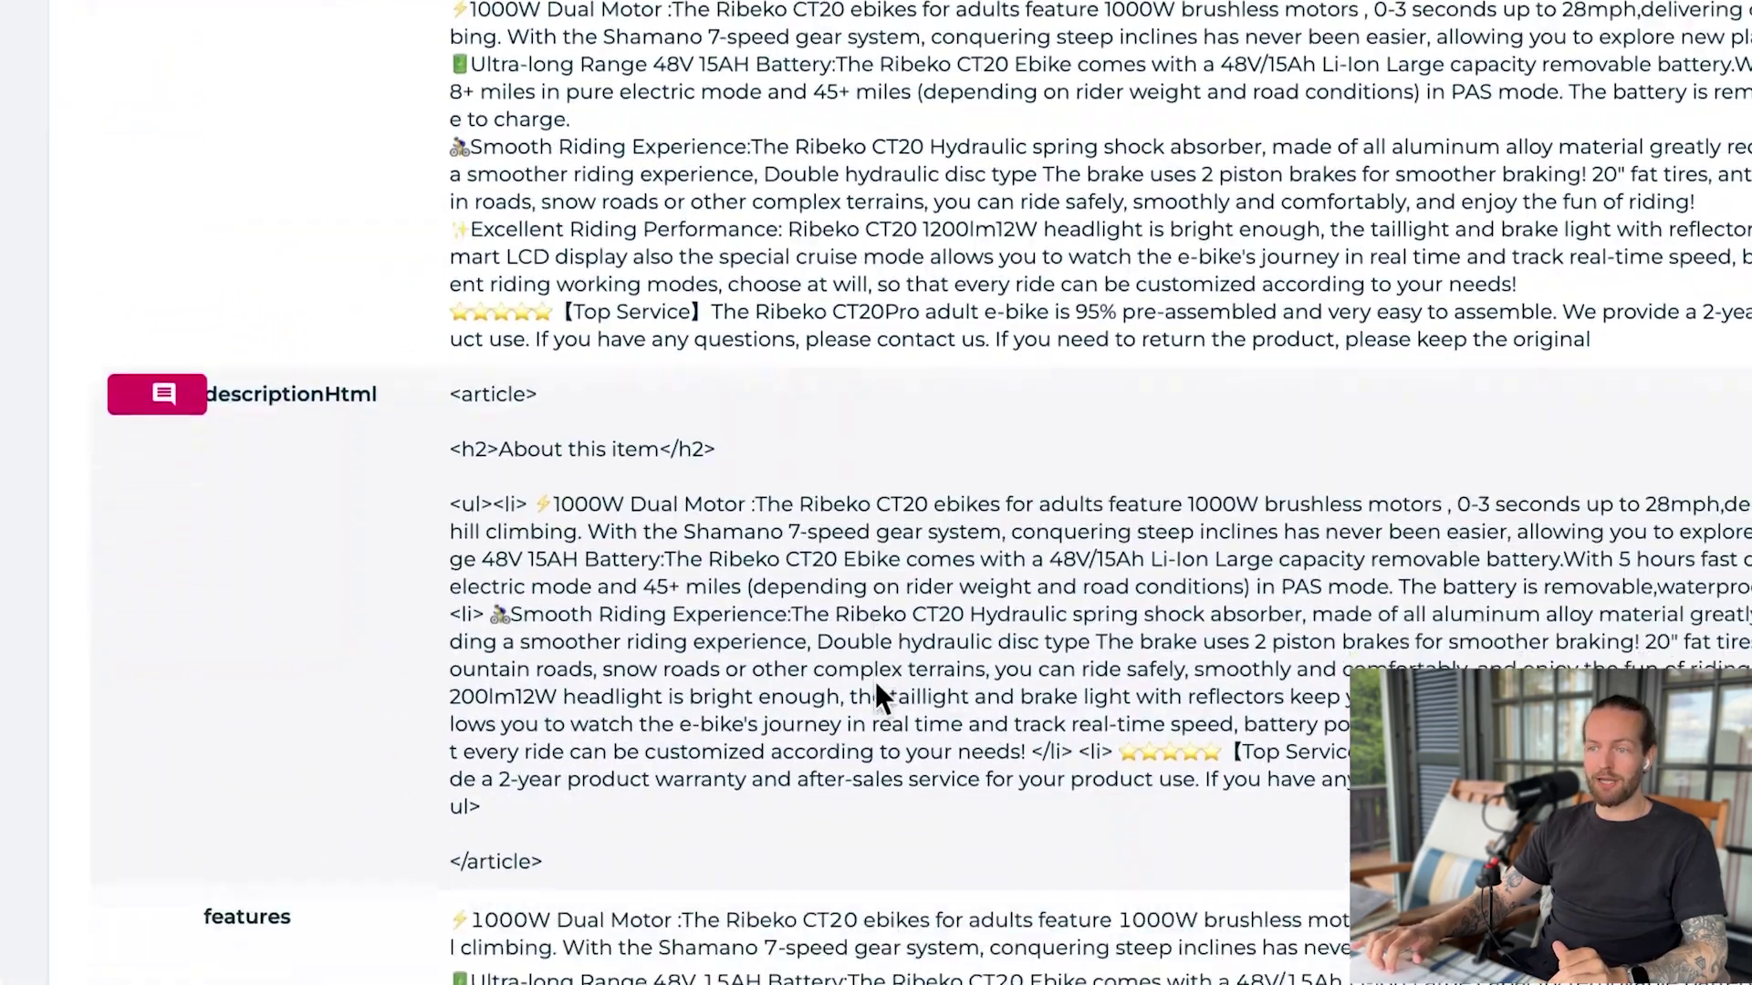
scroll(874, 699, down, 7)
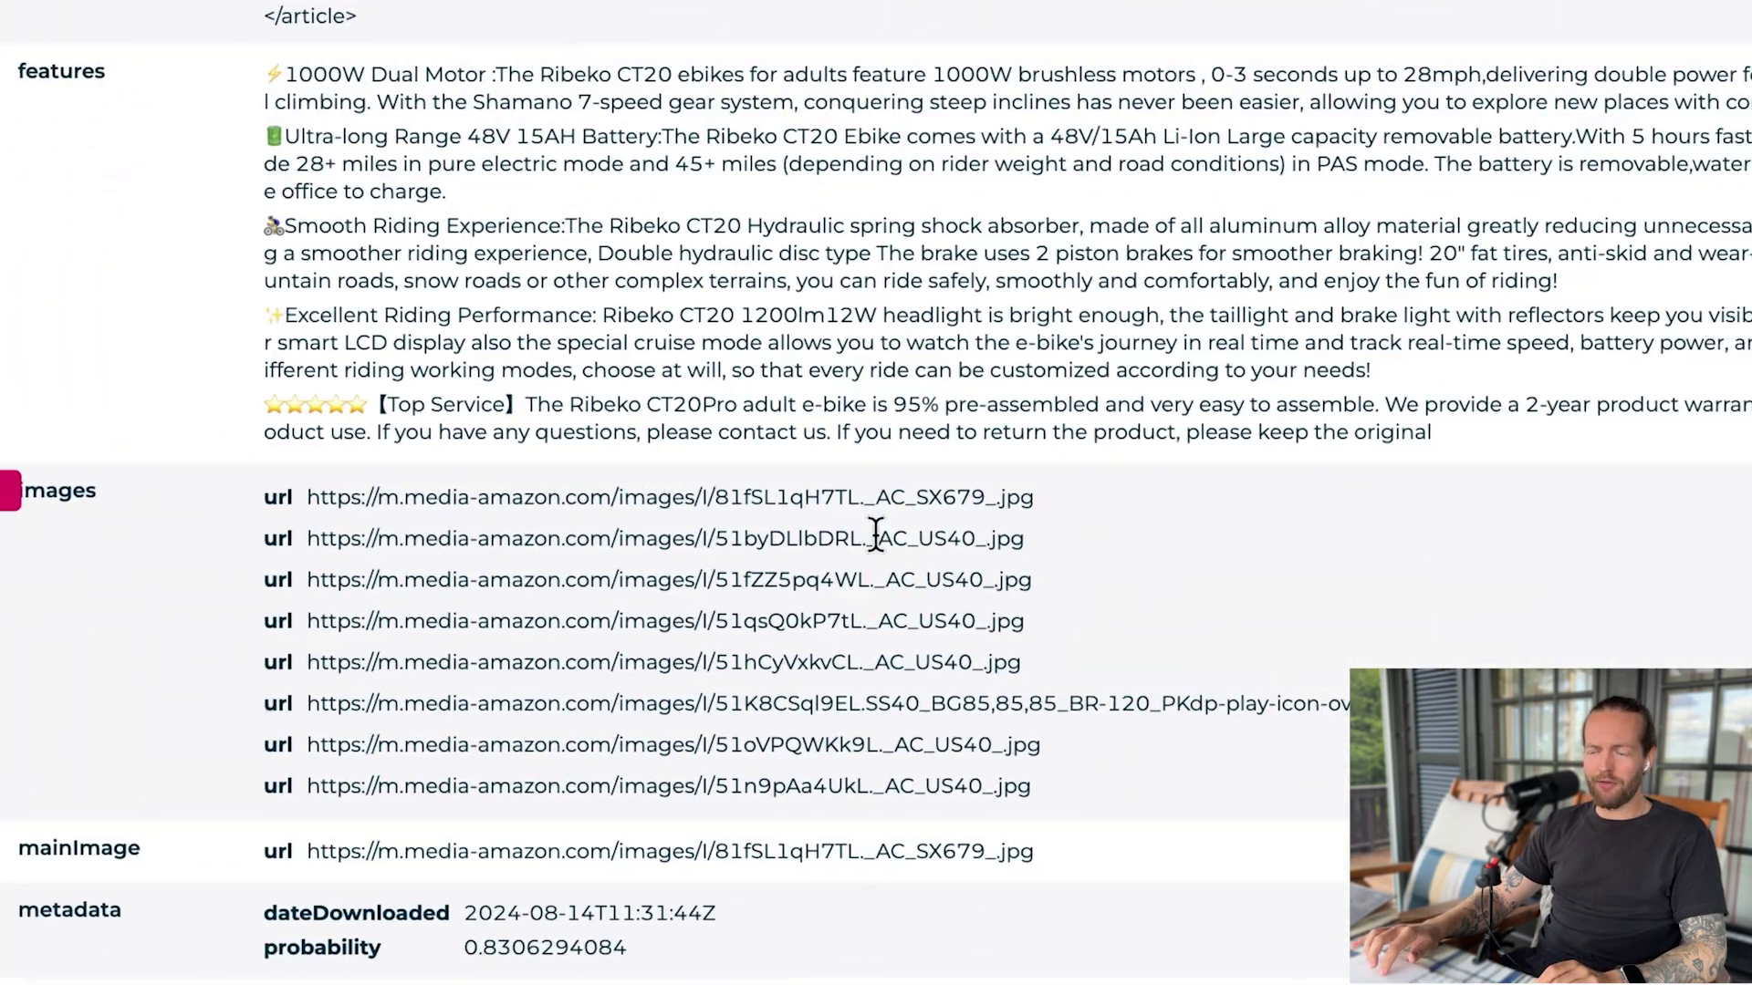
scroll(874, 620, down, 3)
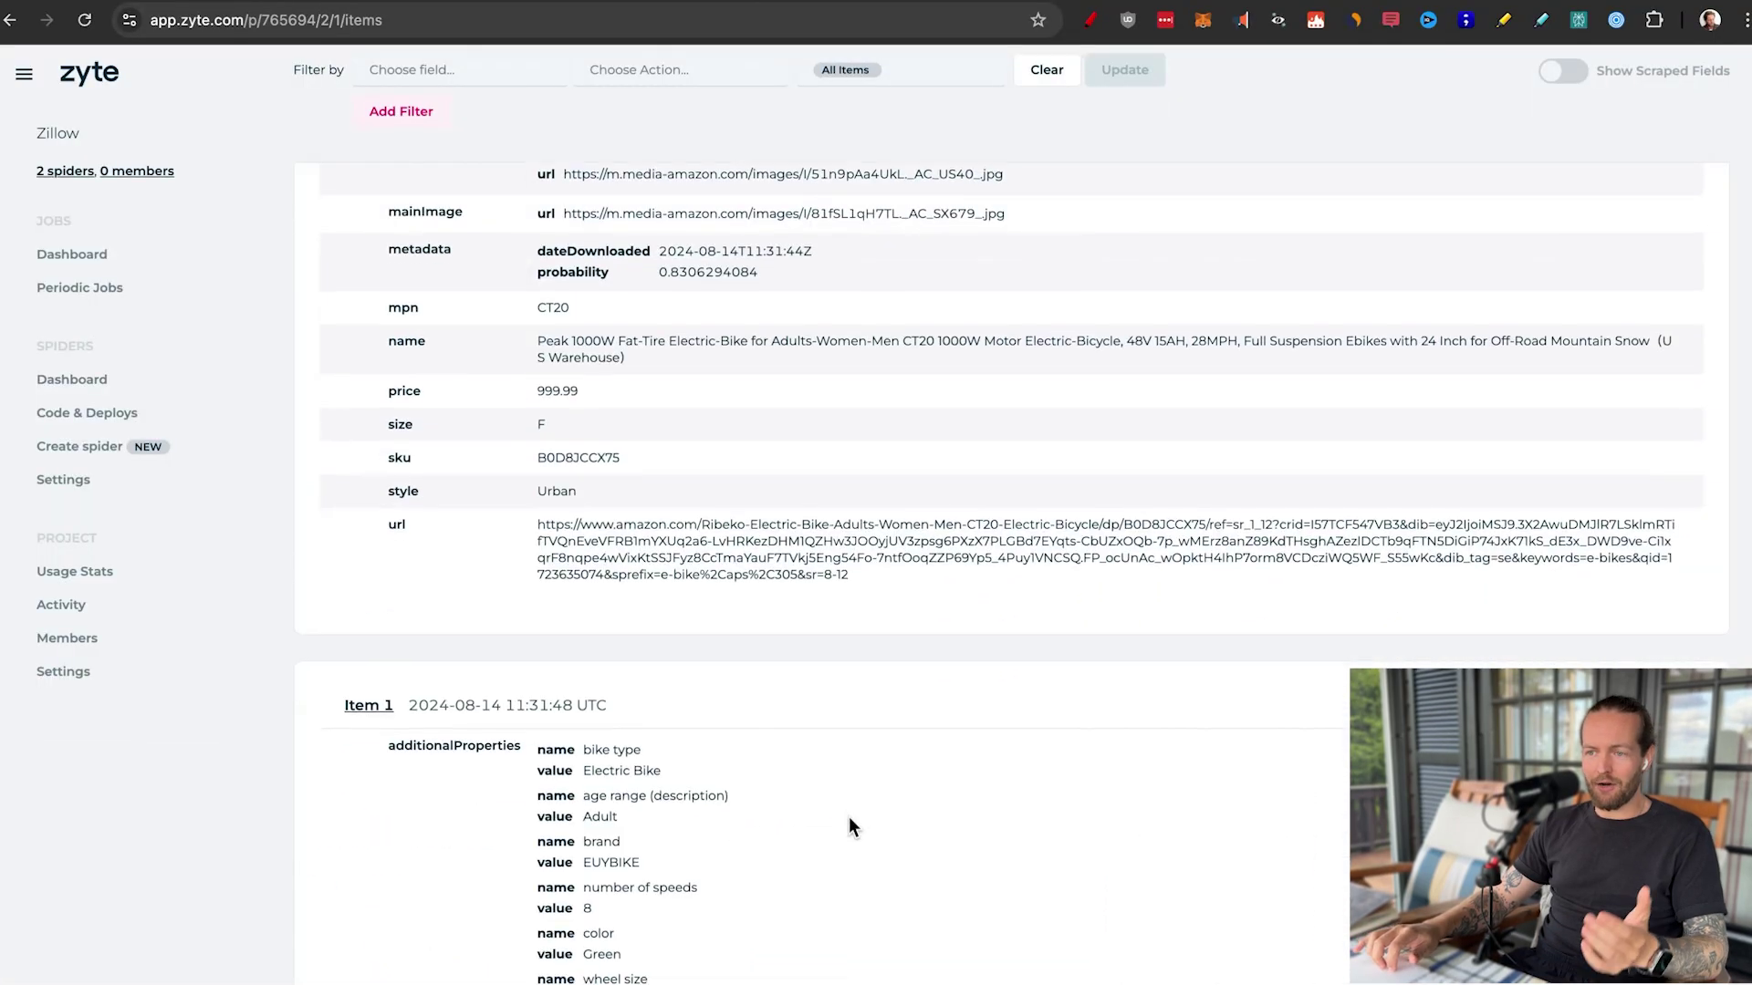
Look through the following scraped Ebikes items to compare their properties, ratings, features, images and prices.
scroll(848, 818, down, 20)
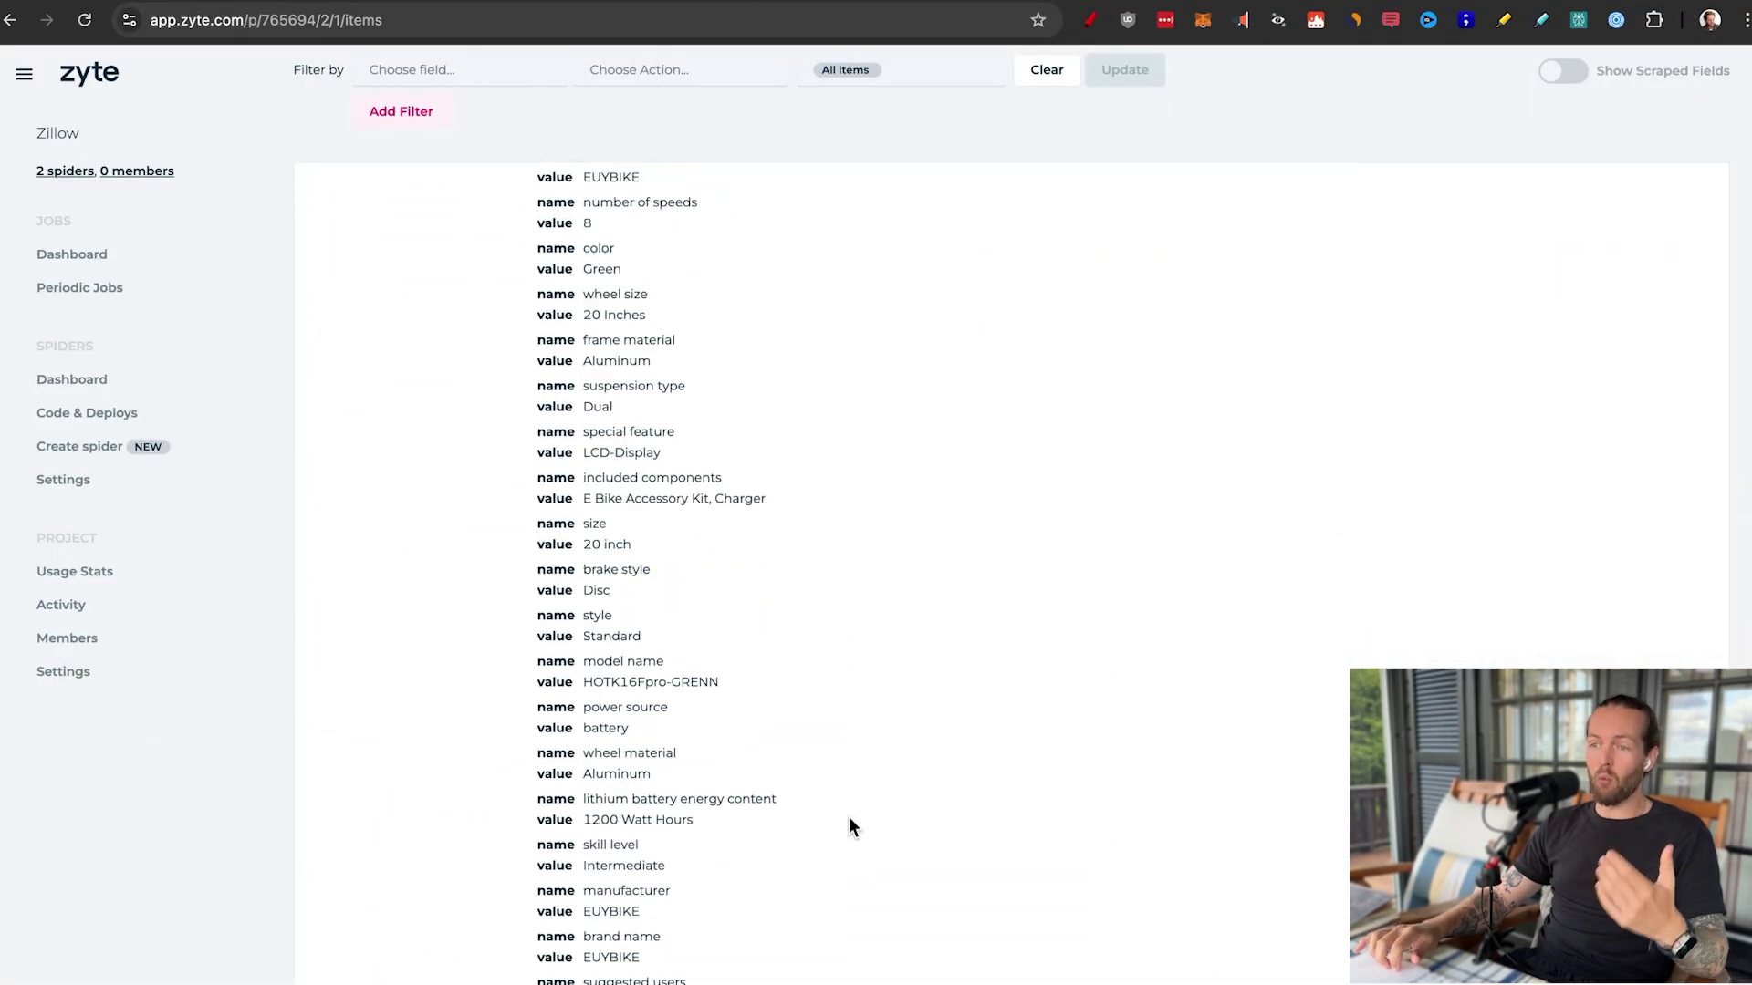
scroll(848, 818, down, 15)
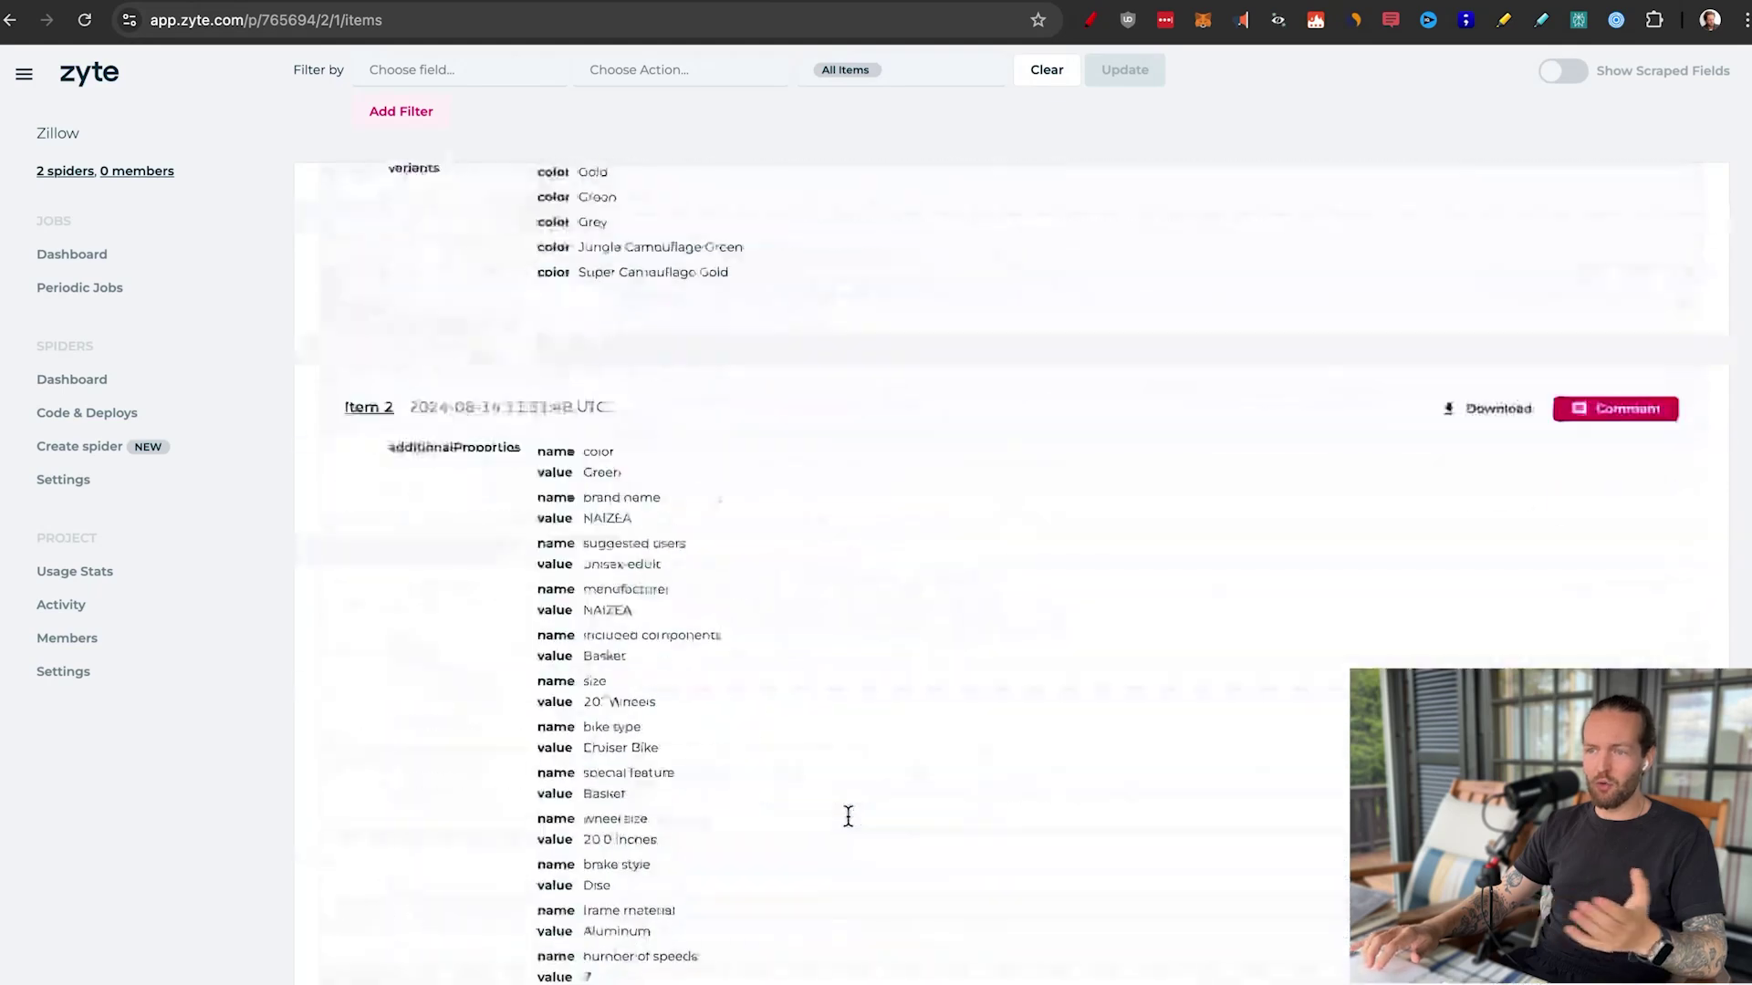
scroll(849, 816, down, 20)
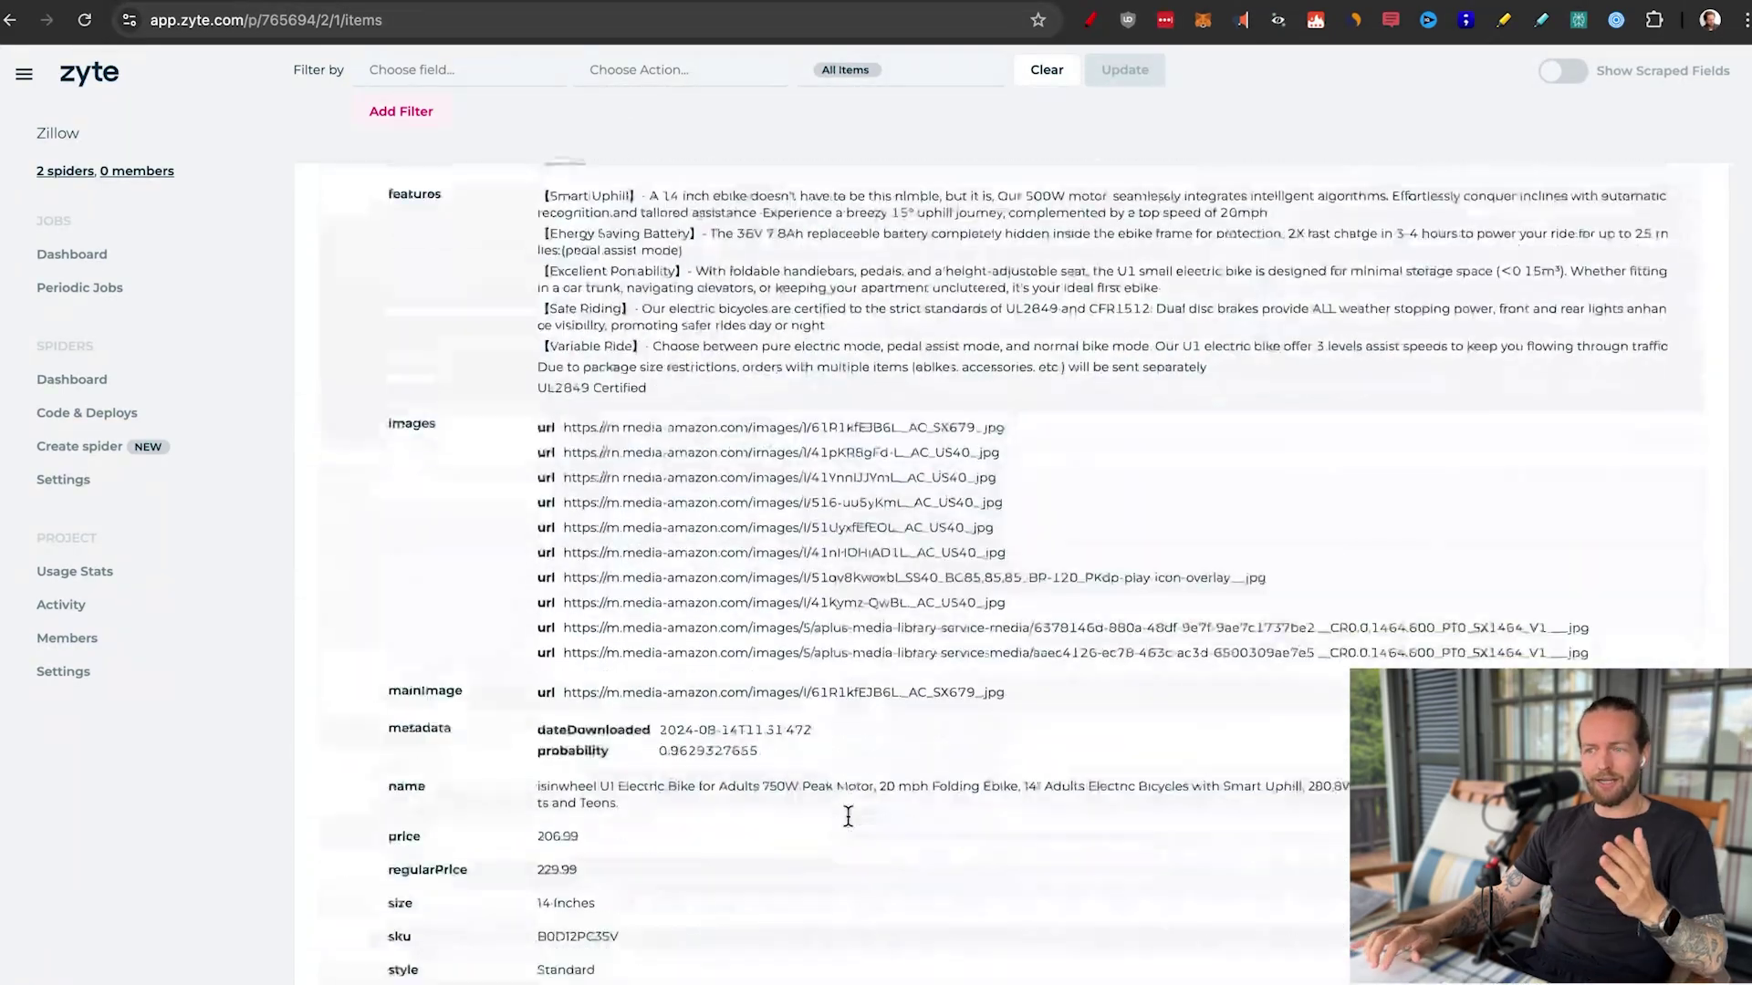
scroll(849, 818, down, 20)
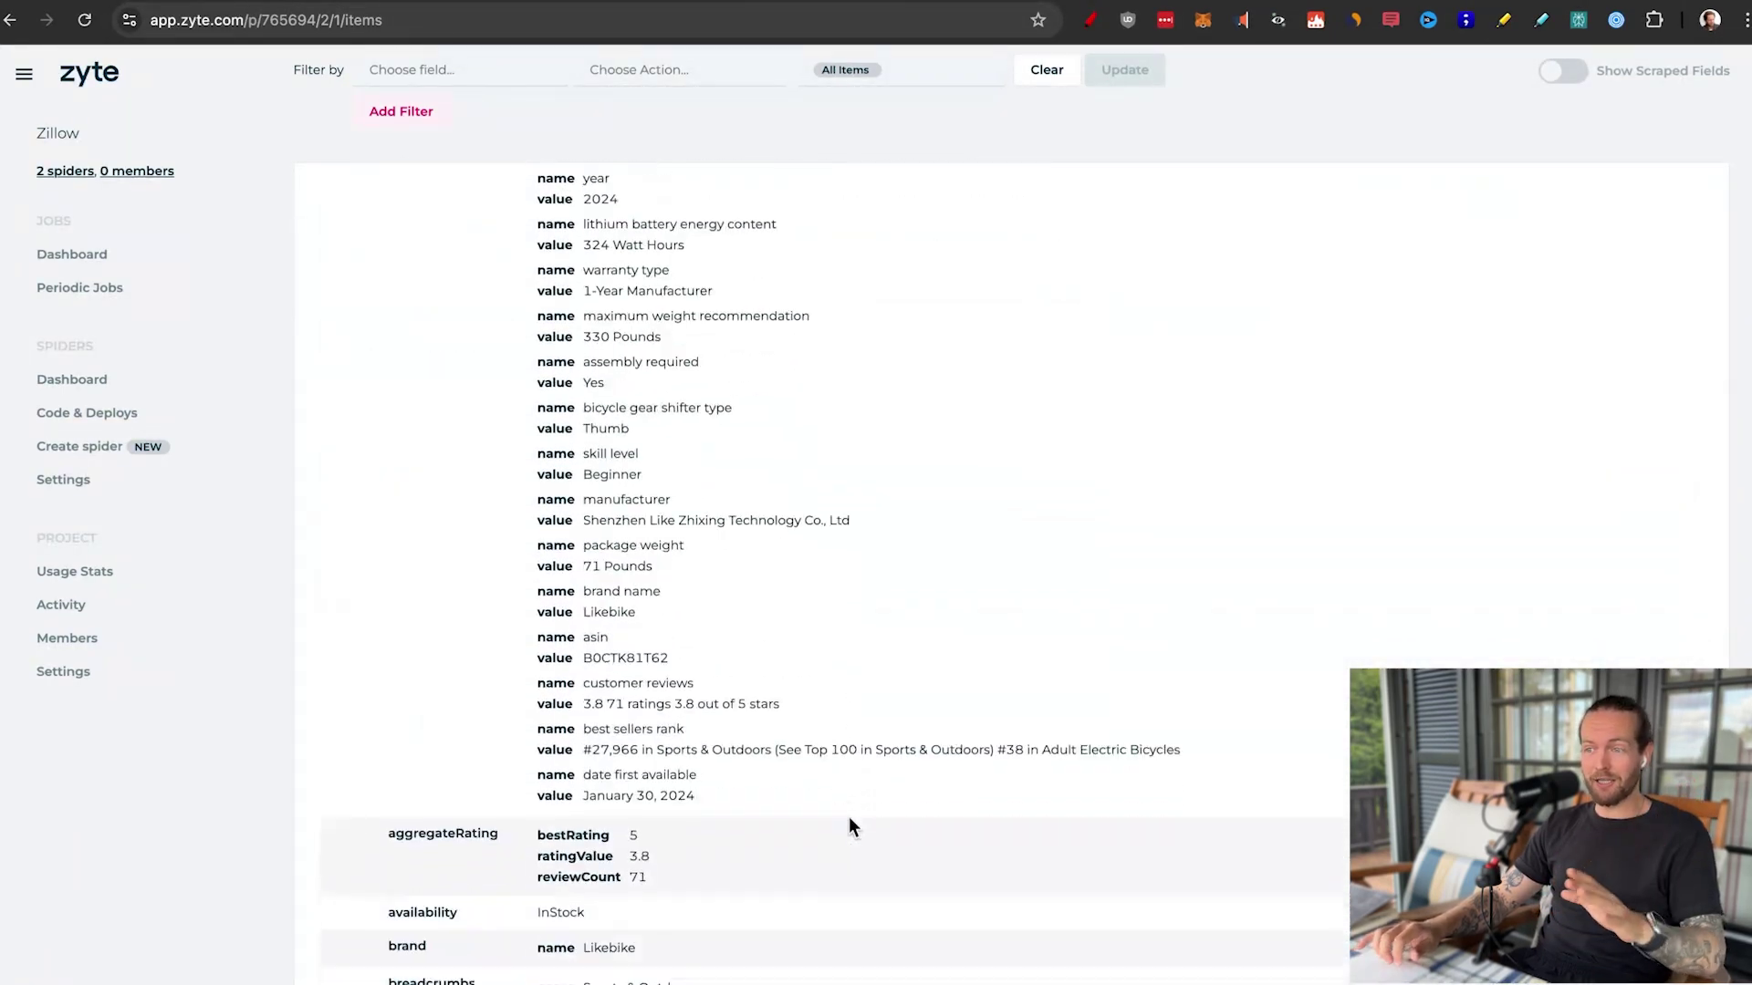
scroll(848, 817, down, 20)
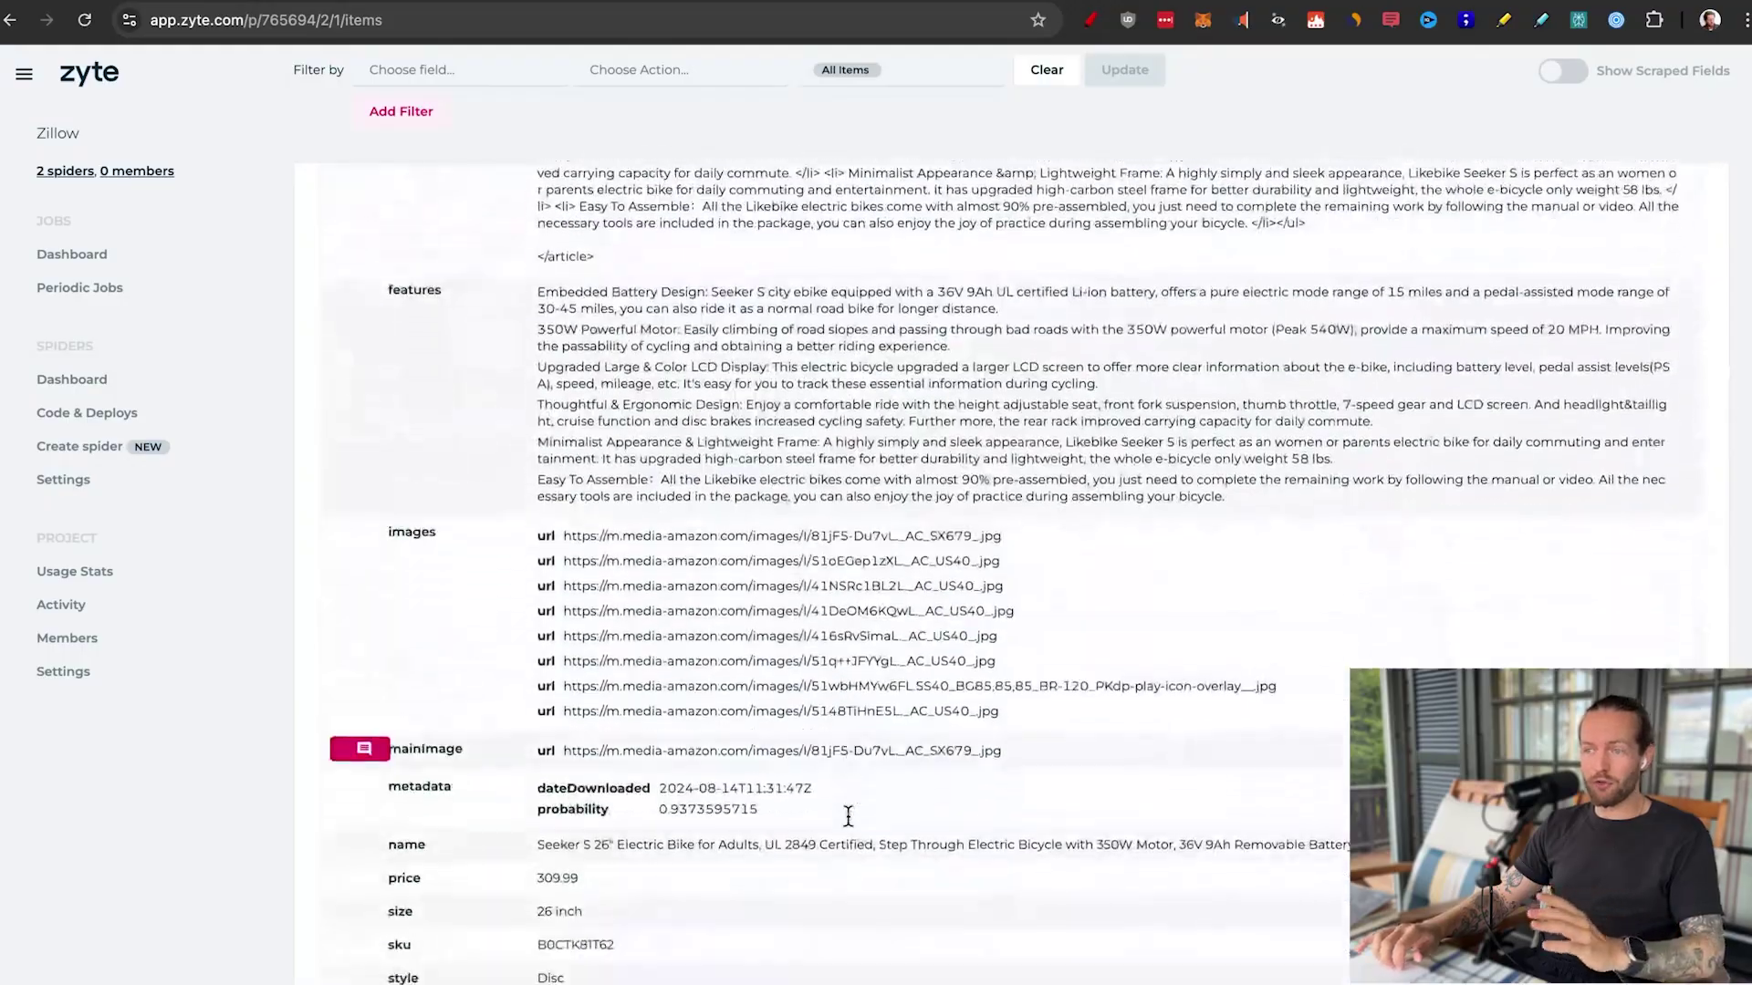
scroll(849, 816, down, 12)
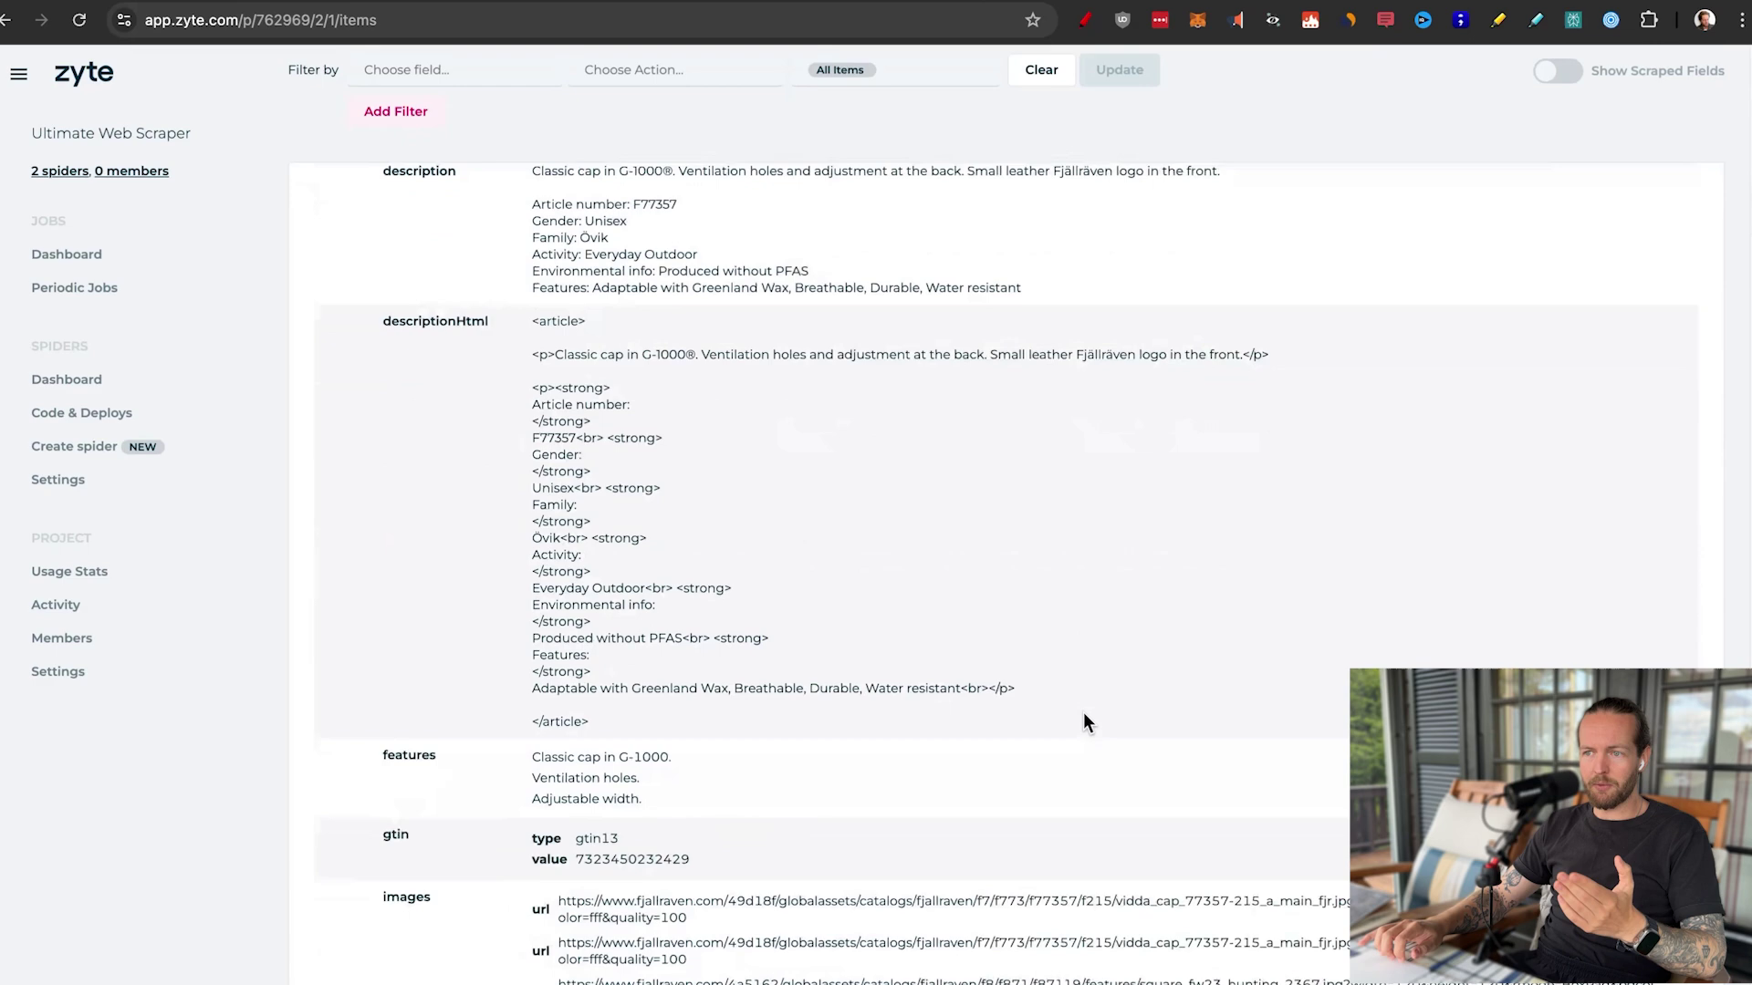
Review the description and feature fields of the scraped Fjällräven cap and of the scraped Zillow home listing.
scroll(1083, 713, down, 5)
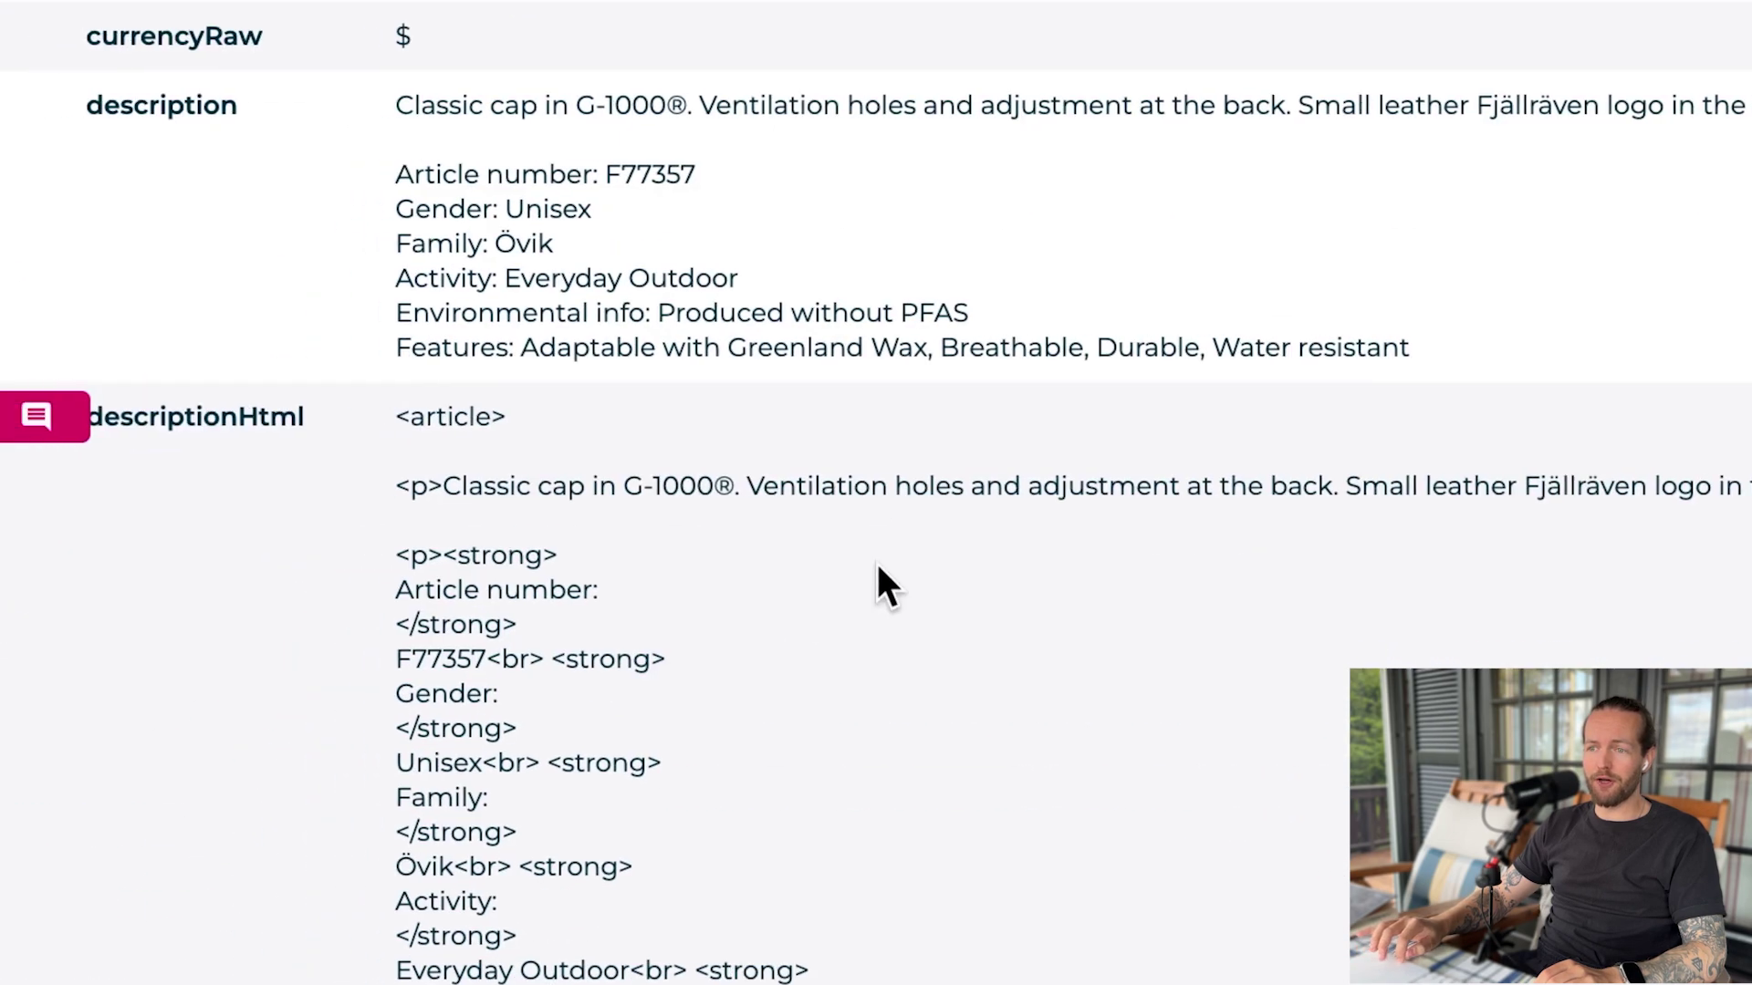
scroll(878, 567, down, 10)
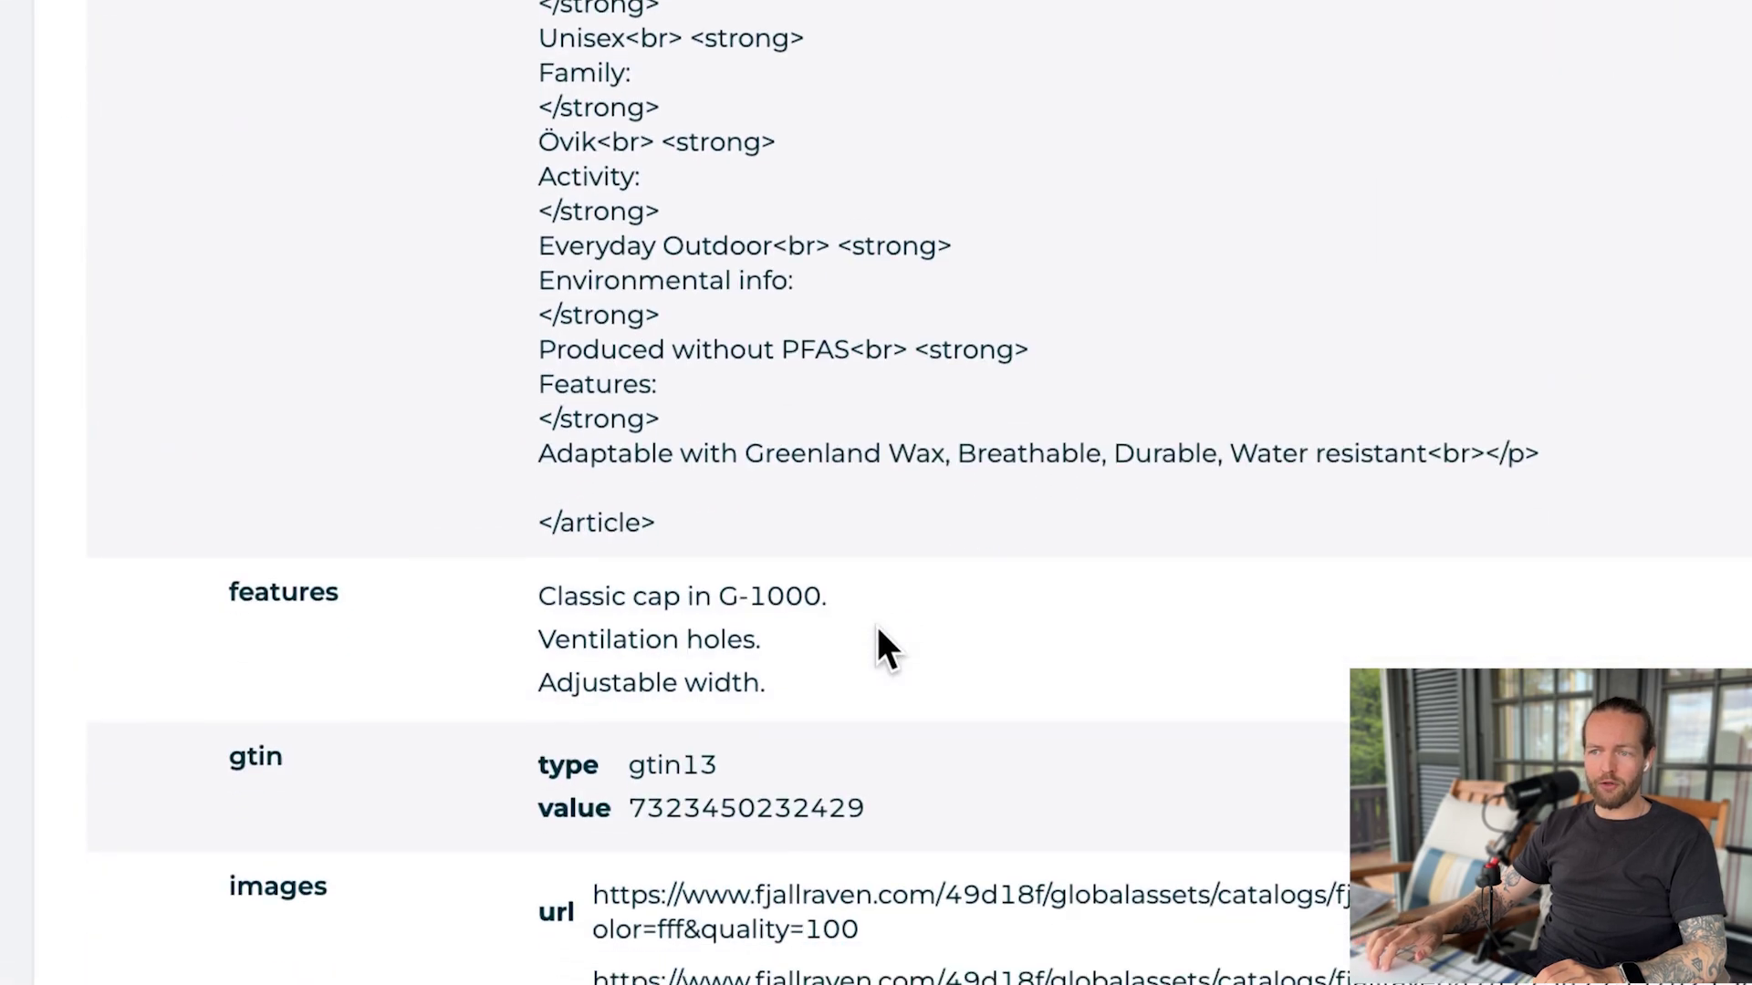
scroll(878, 625, down, 15)
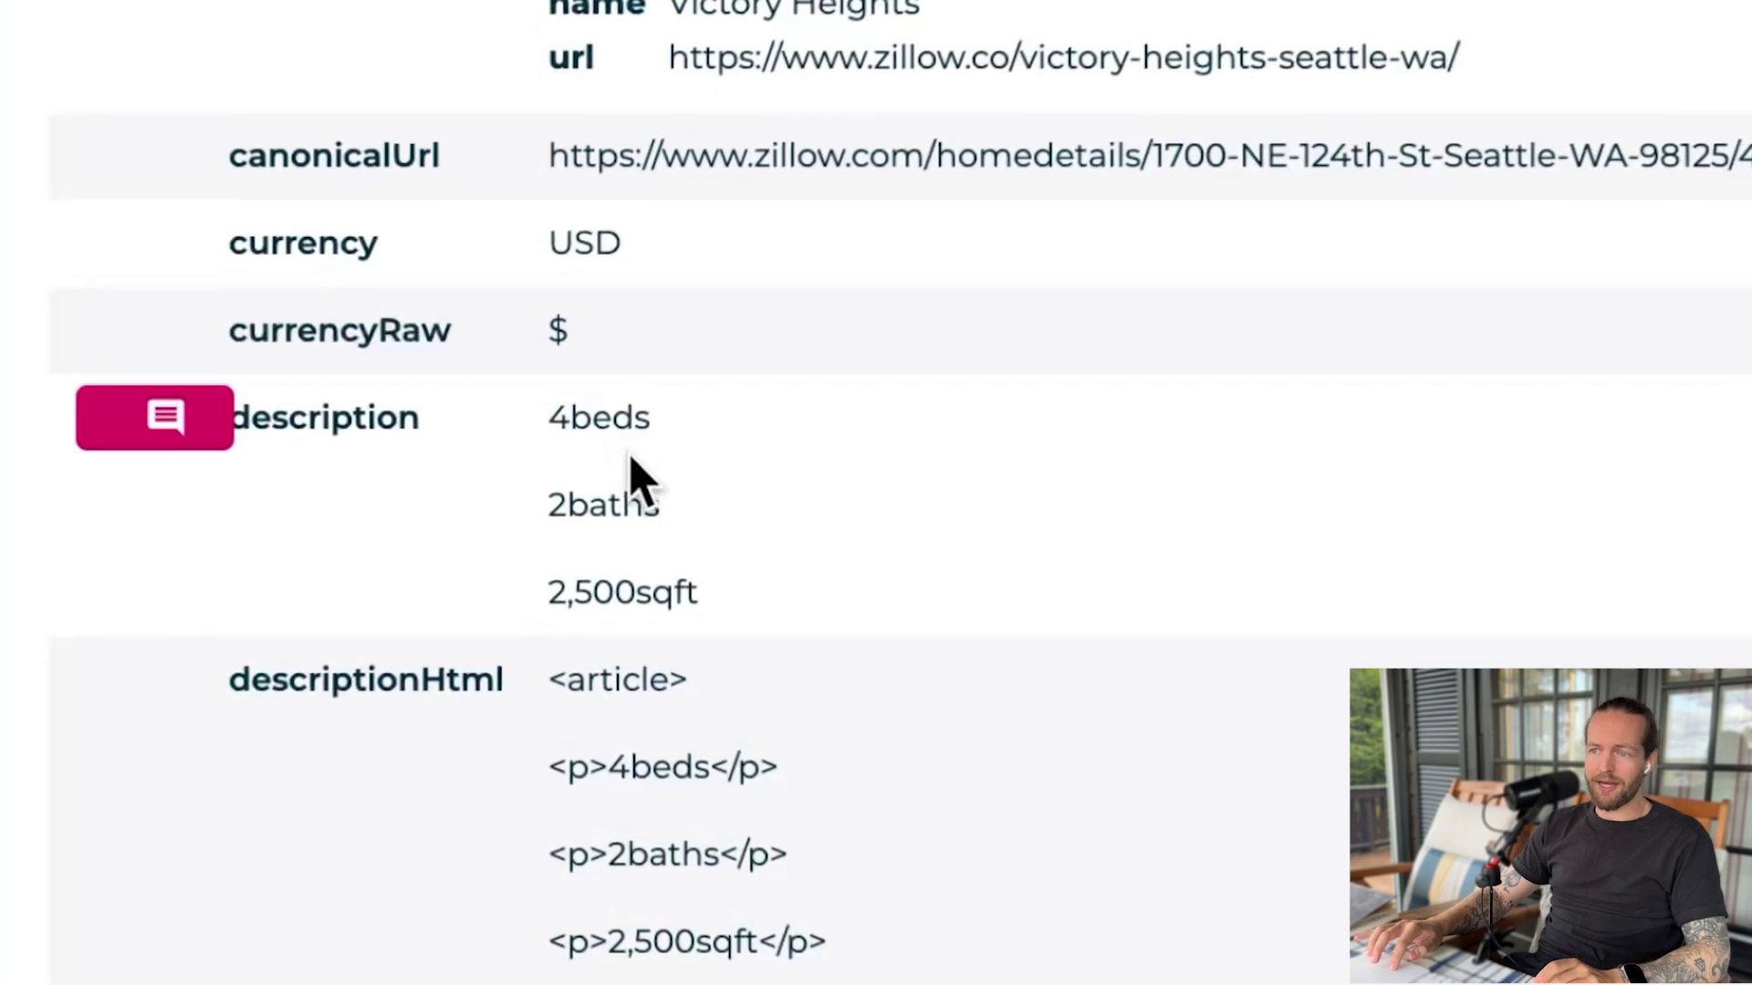
scroll(593, 638, down, 5)
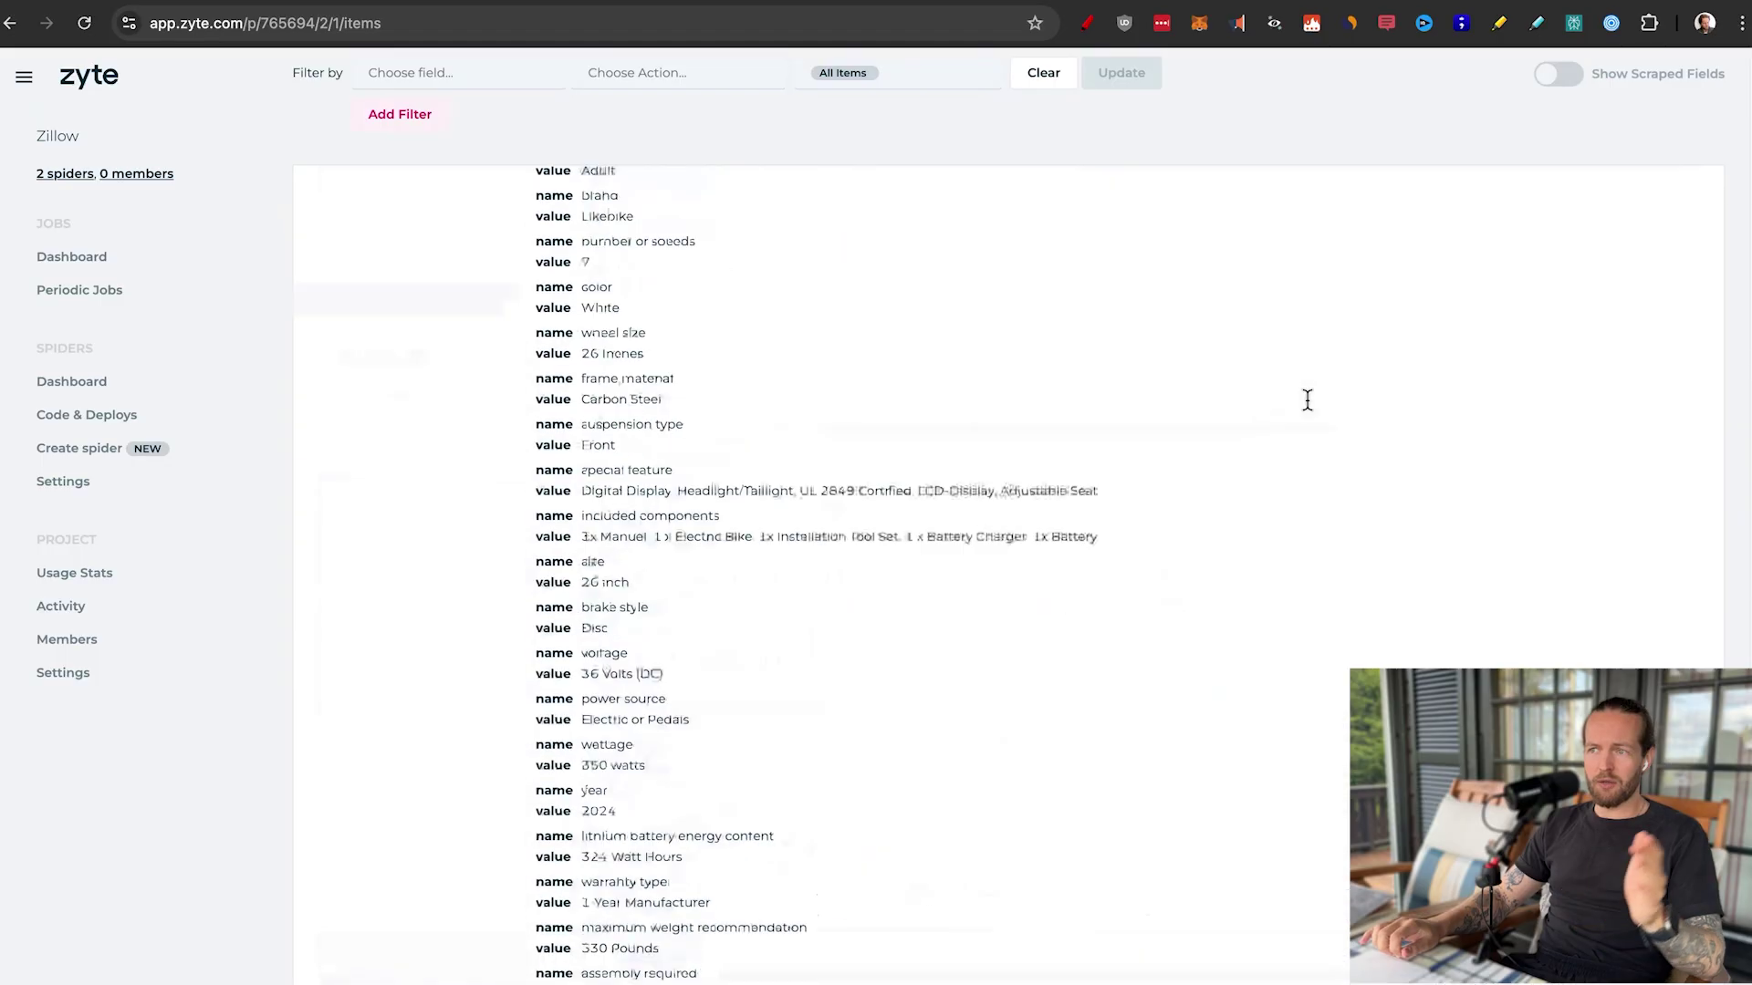
Switch to ChatGPT, attach items_Ebikes_1.csv and send "Act as an expert data analyst and give me graphs that can help me analyze this dataset".
scroll(1307, 402, up, 15)
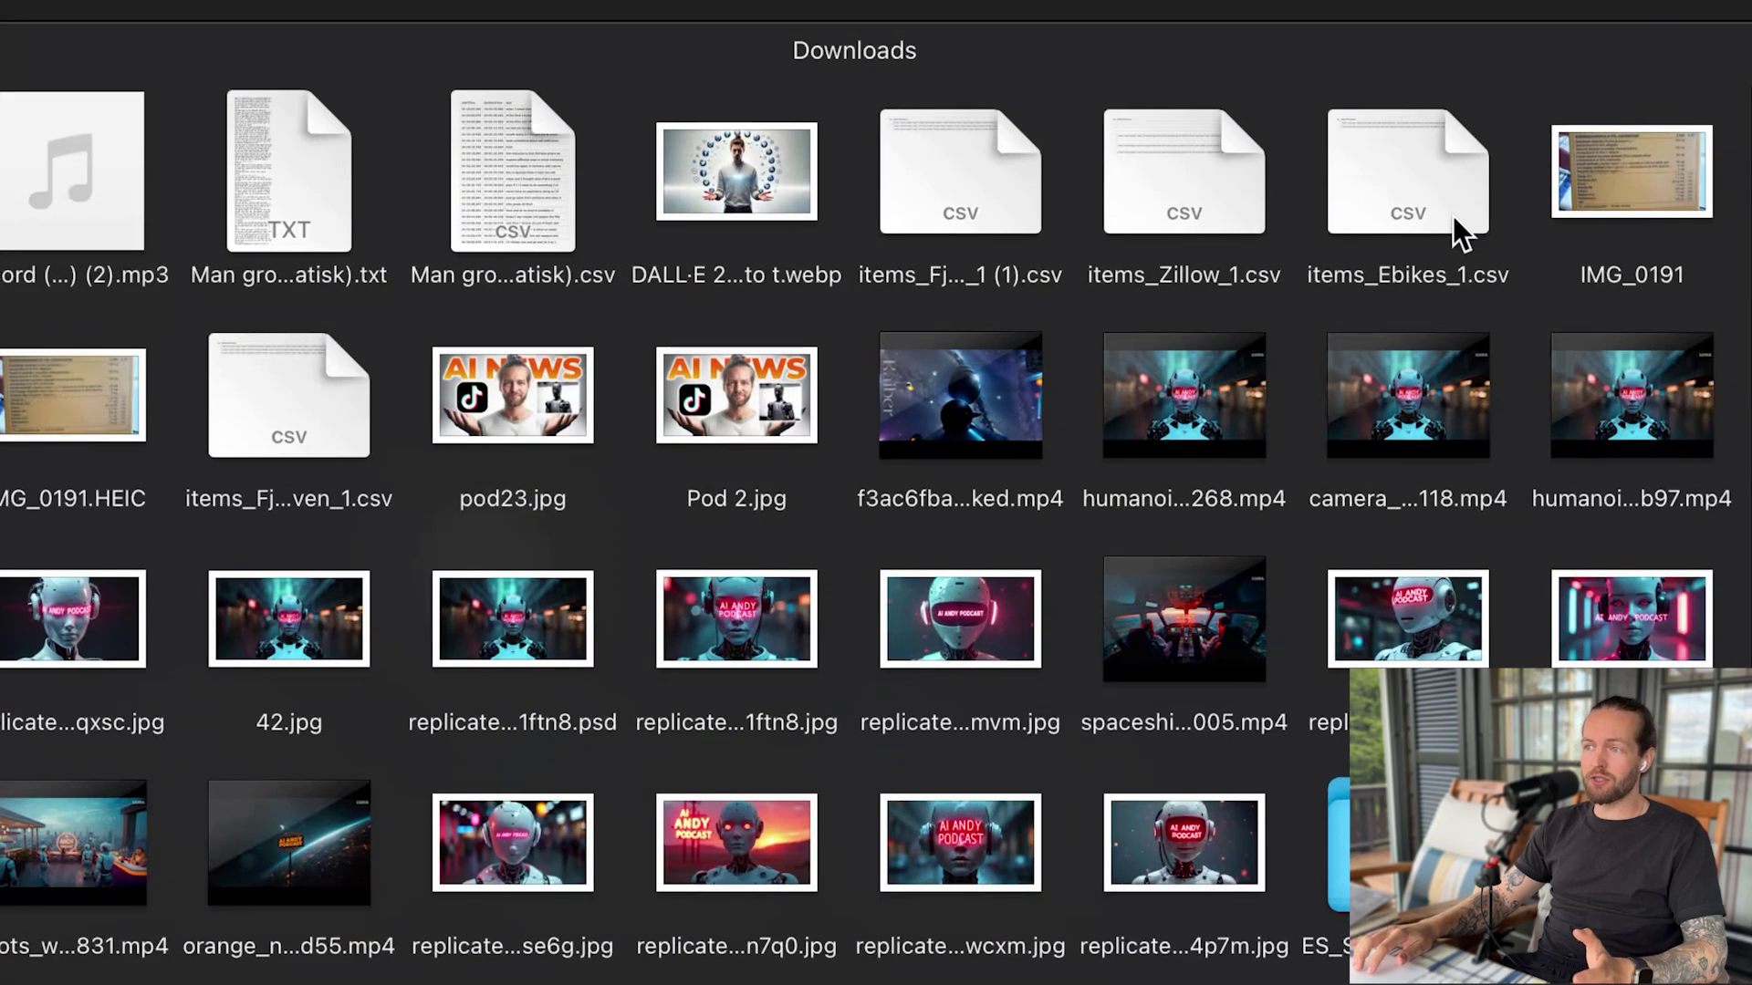
drag(1453, 215, 877, 521)
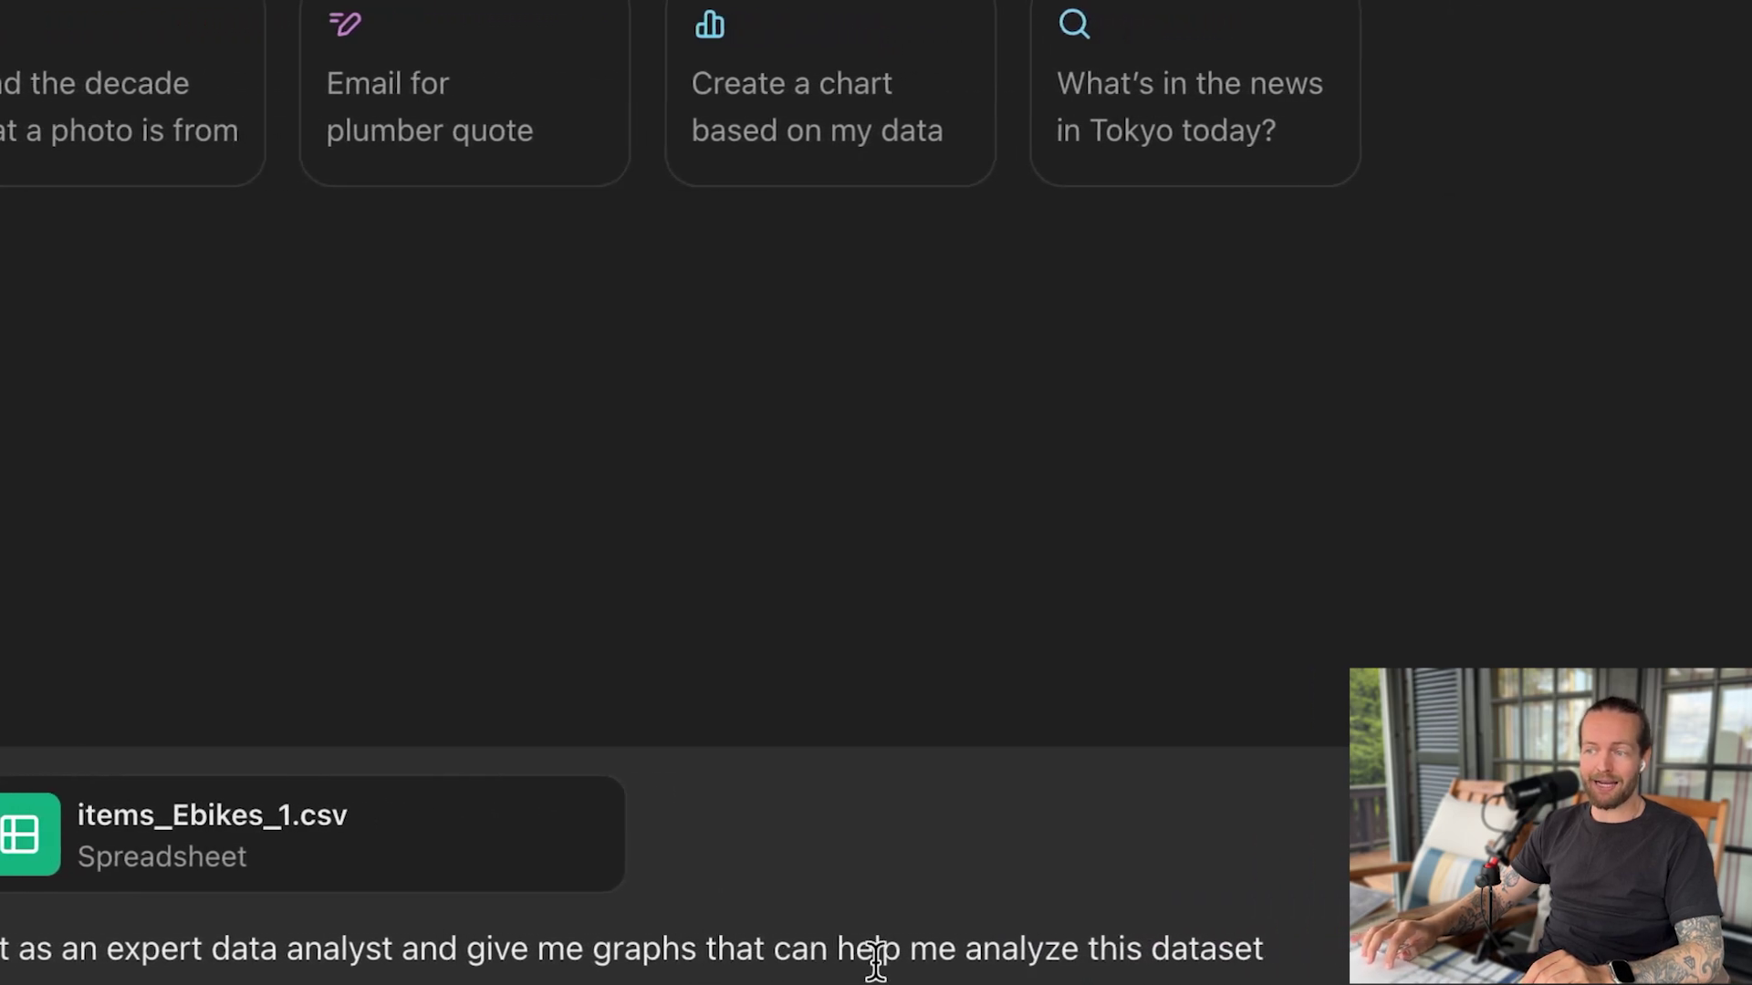
click(892, 953)
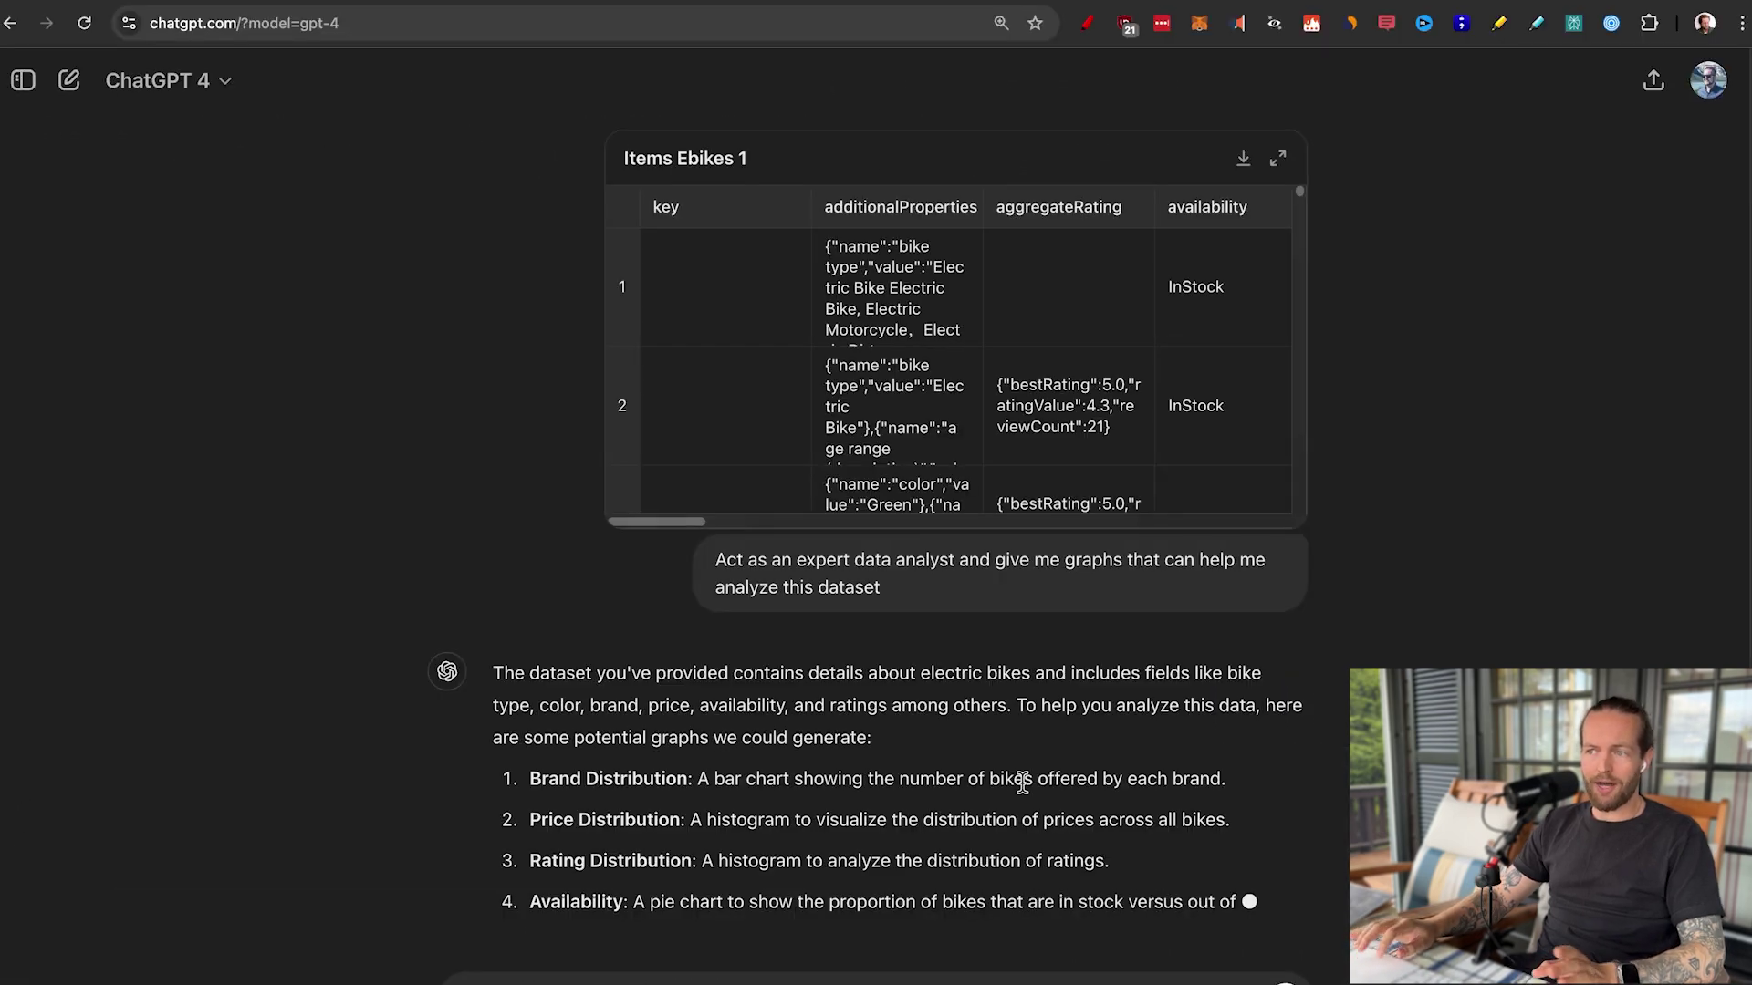
Expand the attached Items Ebikes 1 table and look across all its columns, from key to variants.
scroll(1198, 578, up, 2)
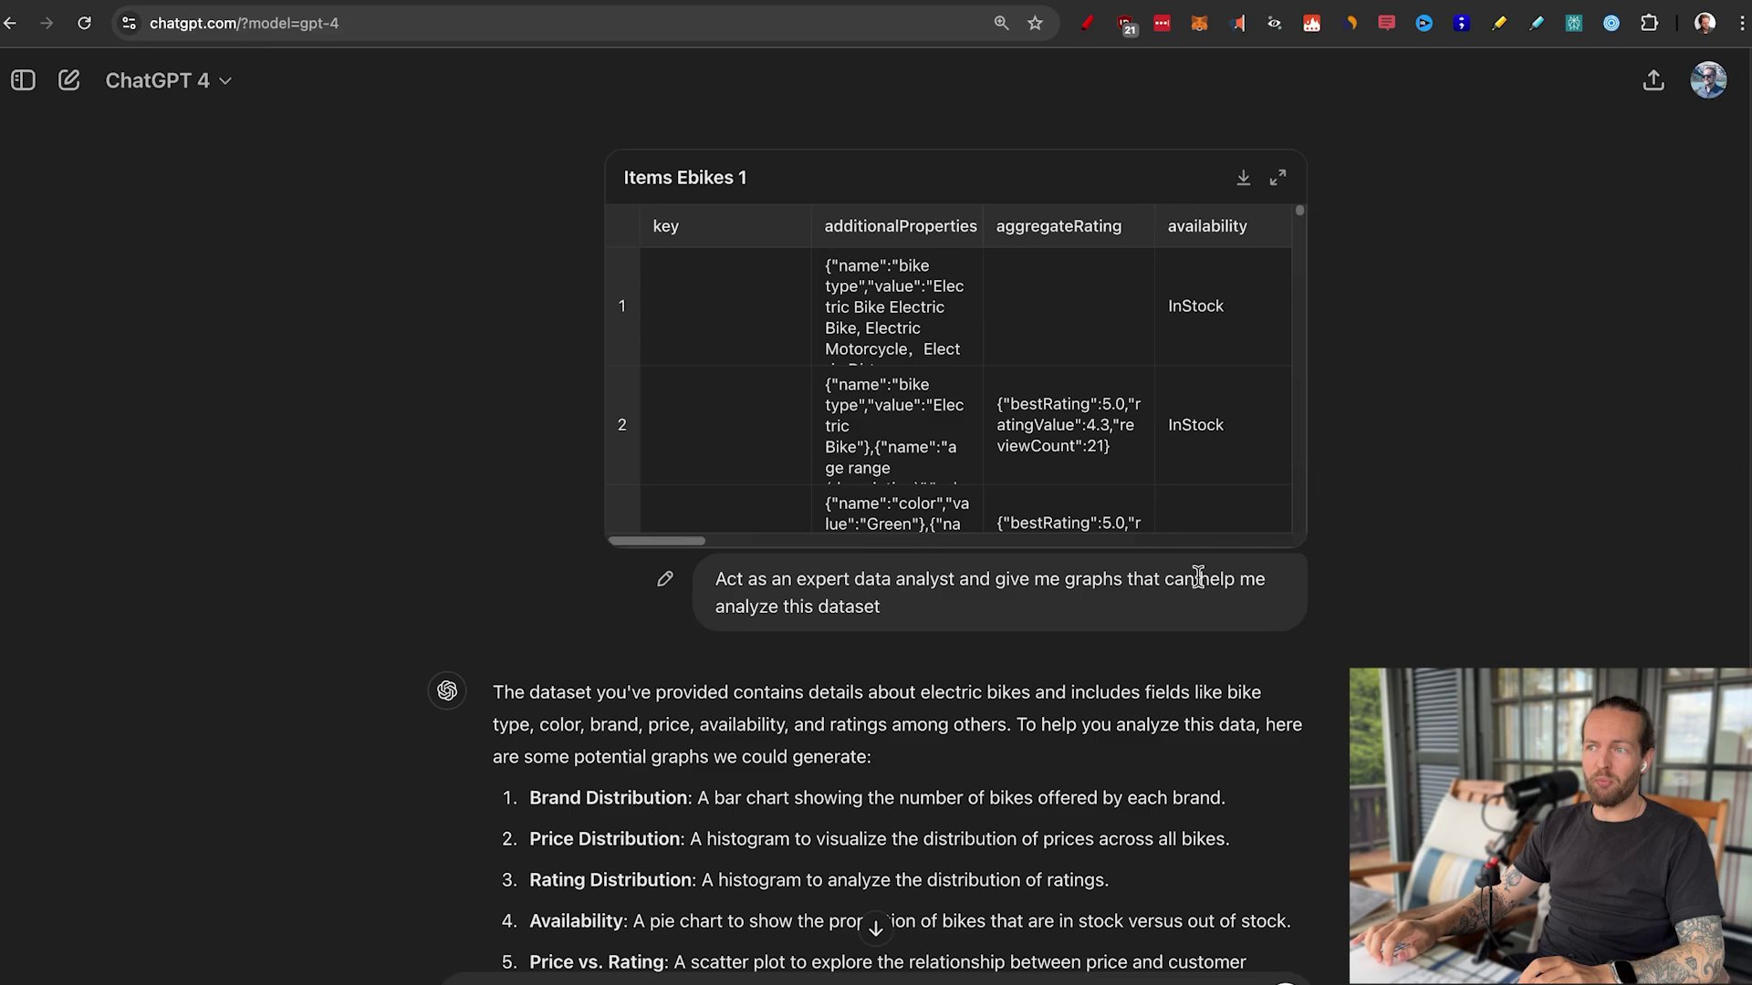
click(1276, 181)
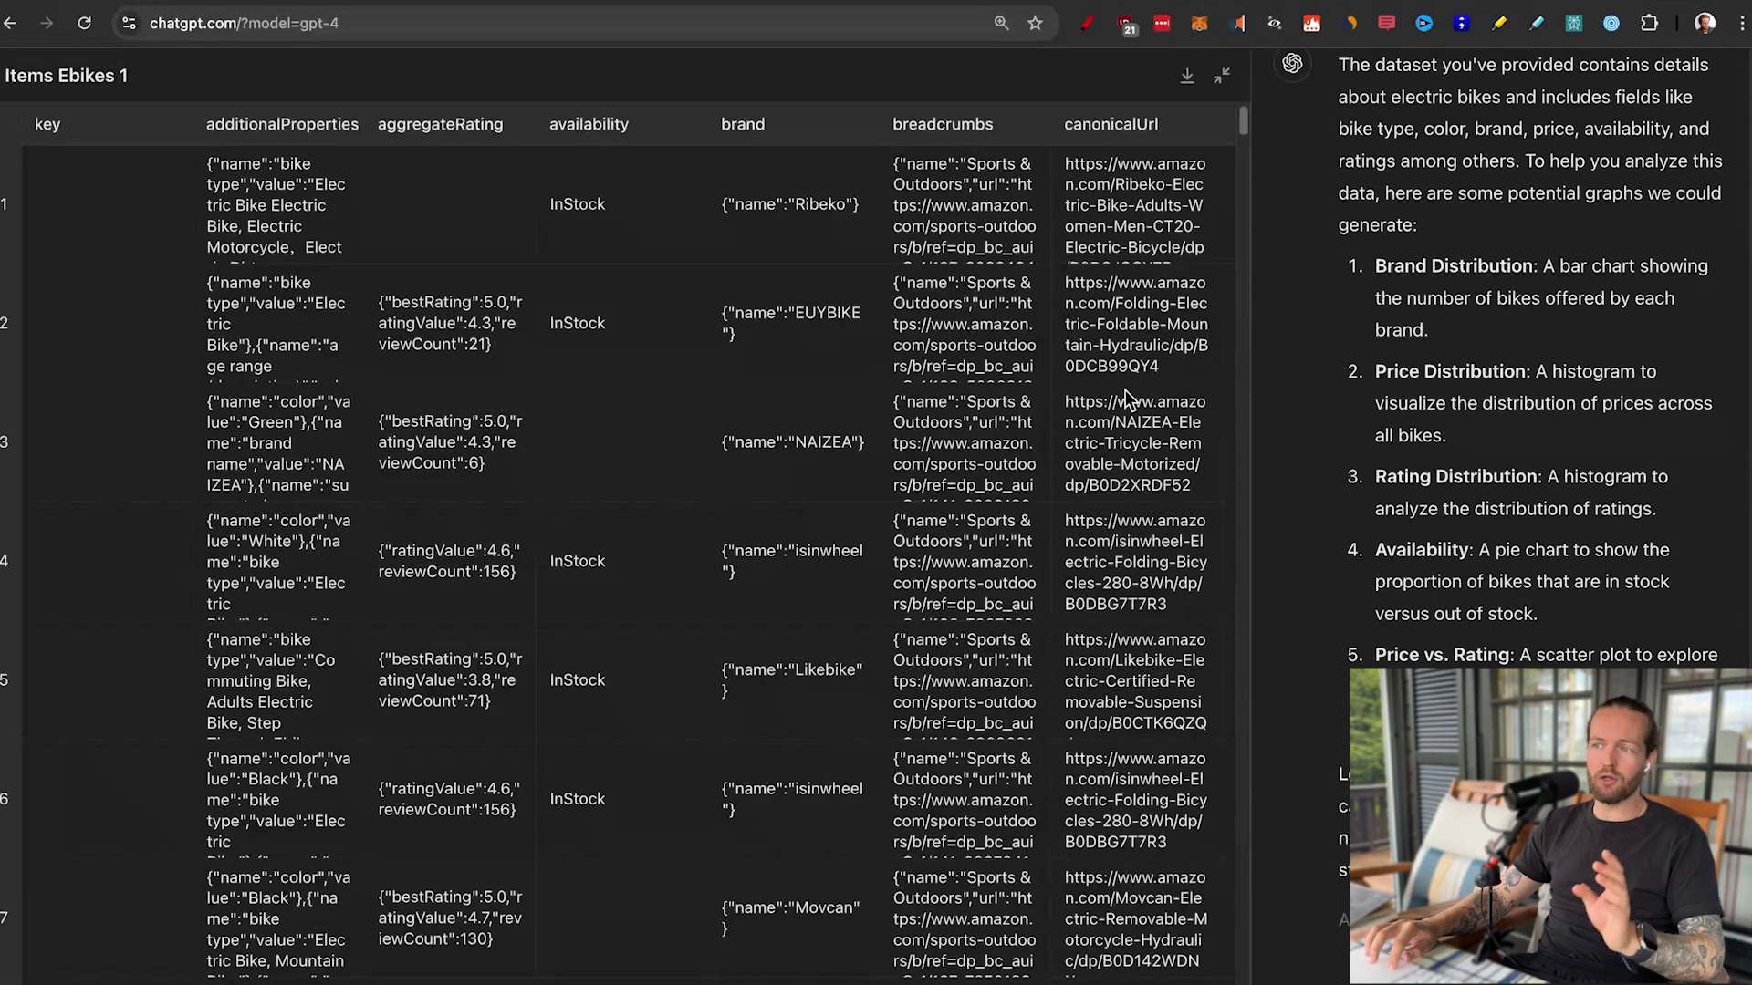
scroll(985, 477, right, 15)
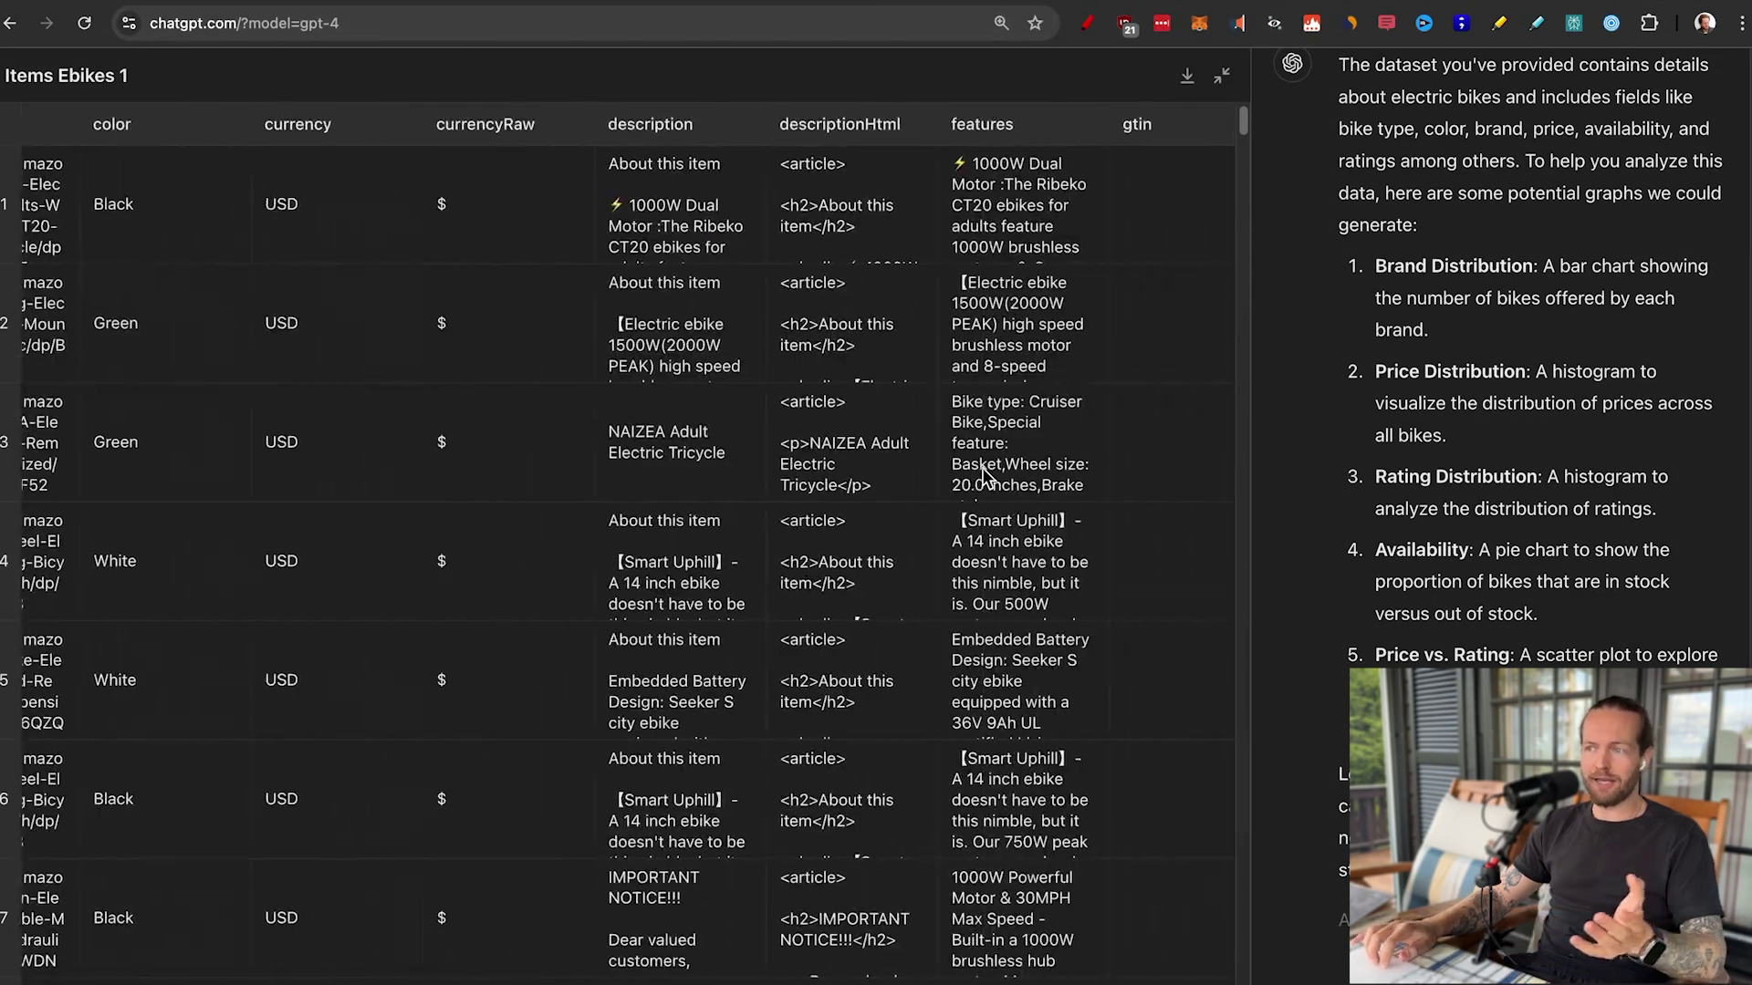
scroll(986, 476, right, 10)
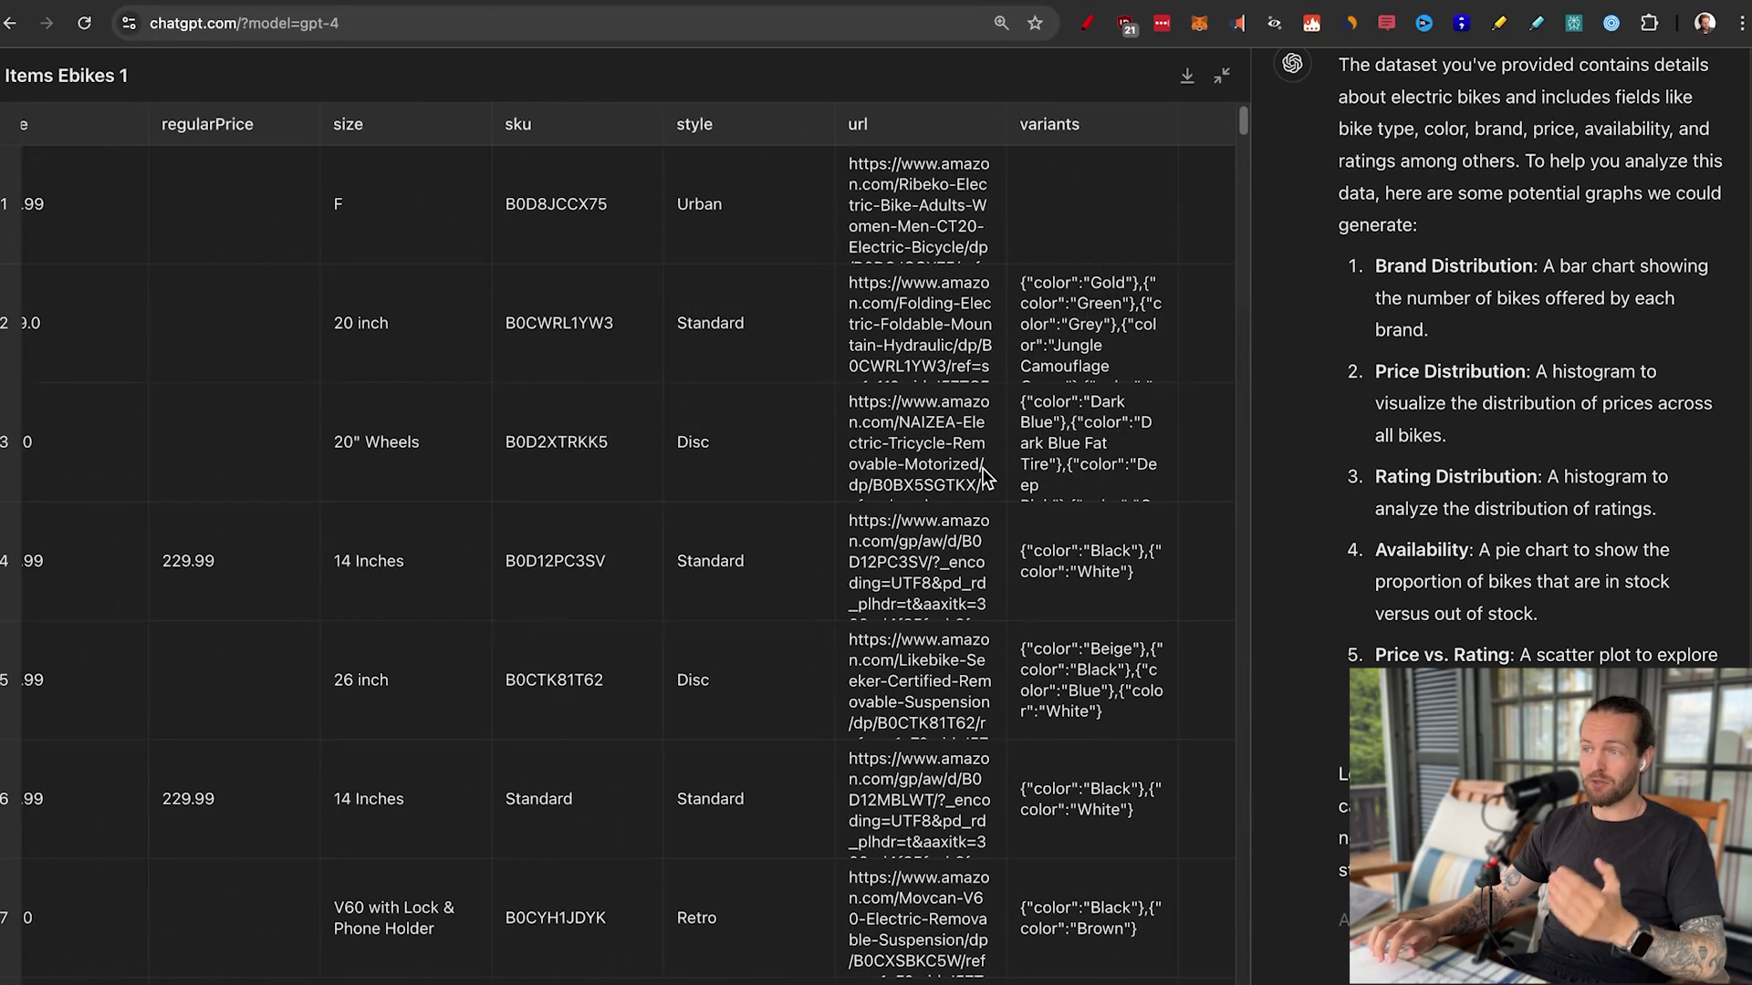
scroll(985, 476, left, 20)
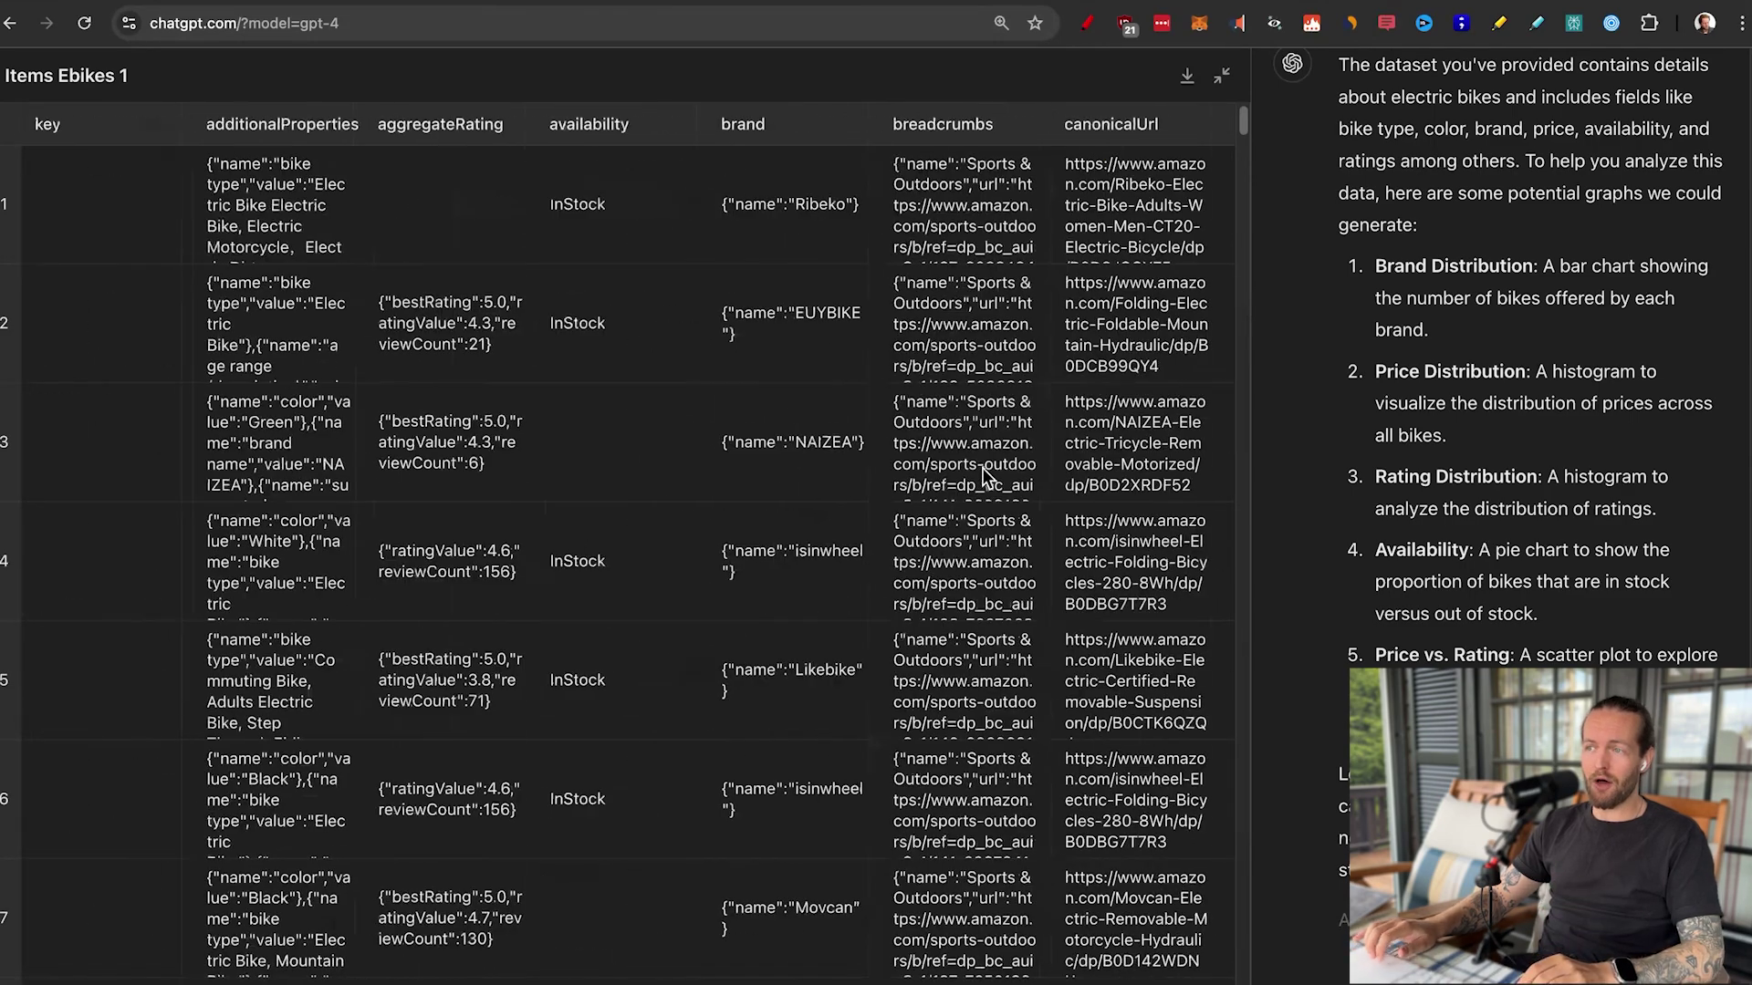
Close the enlarged Items Ebikes 1 table and read the list of potential graphs proposed in the reply.
click(1222, 82)
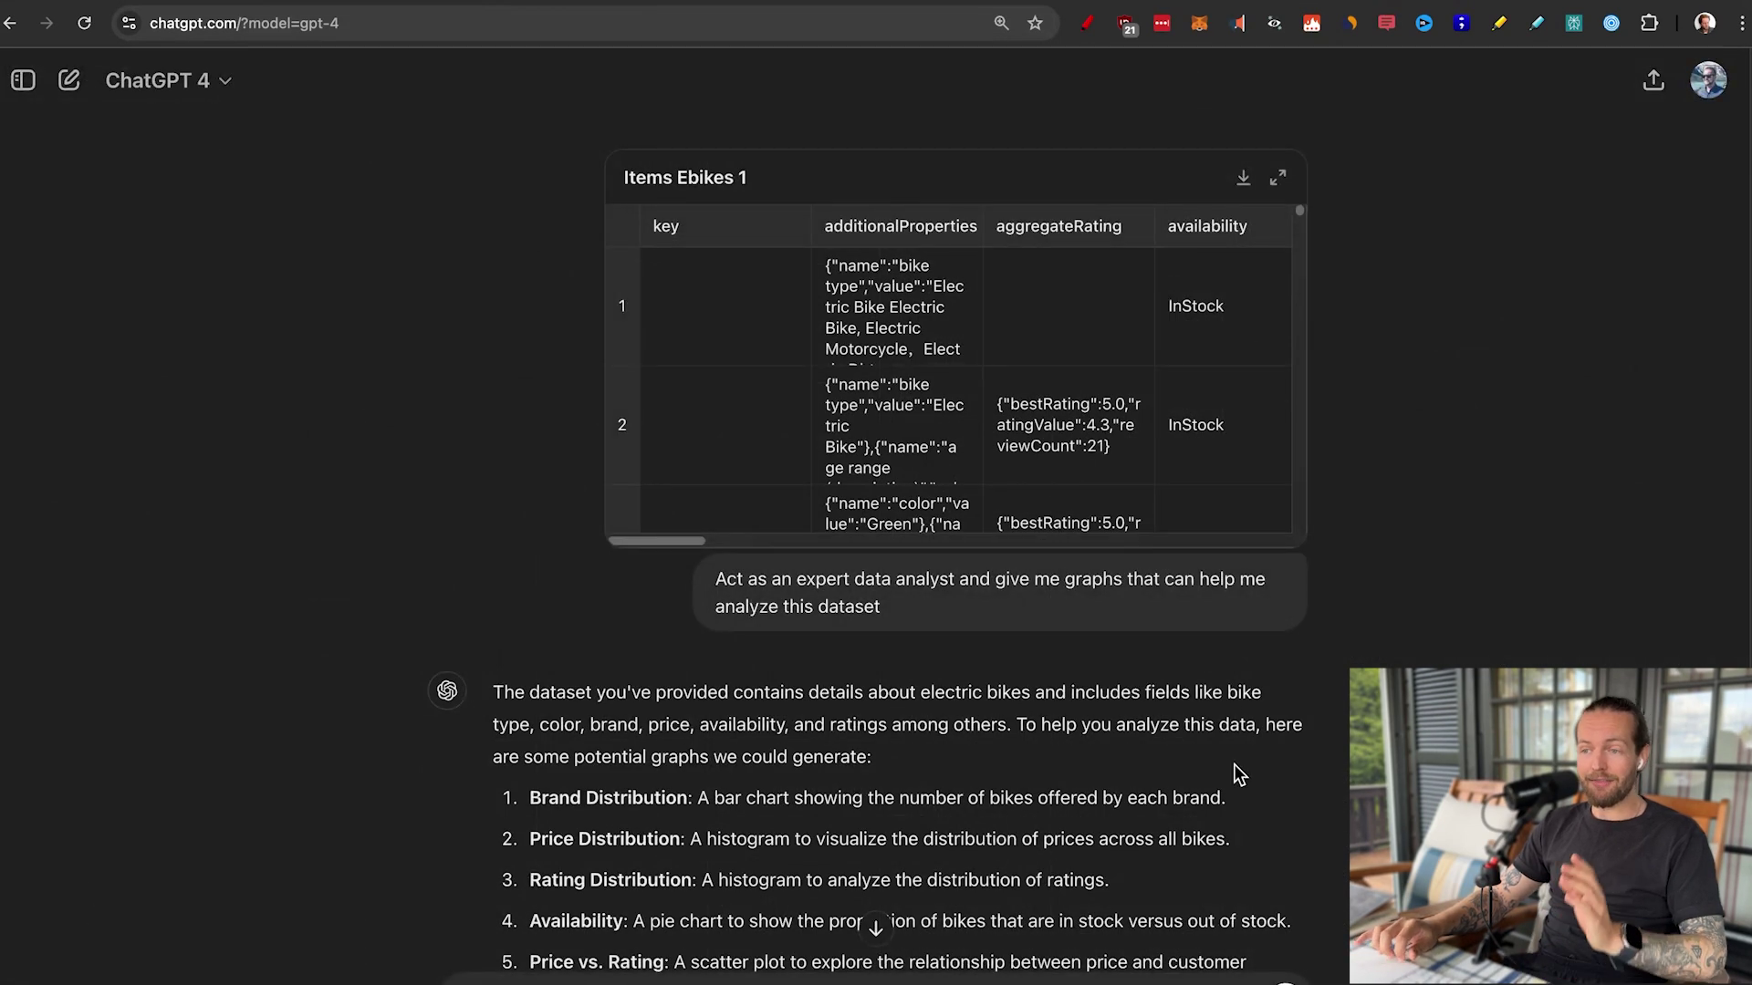
scroll(1234, 773, down, 3)
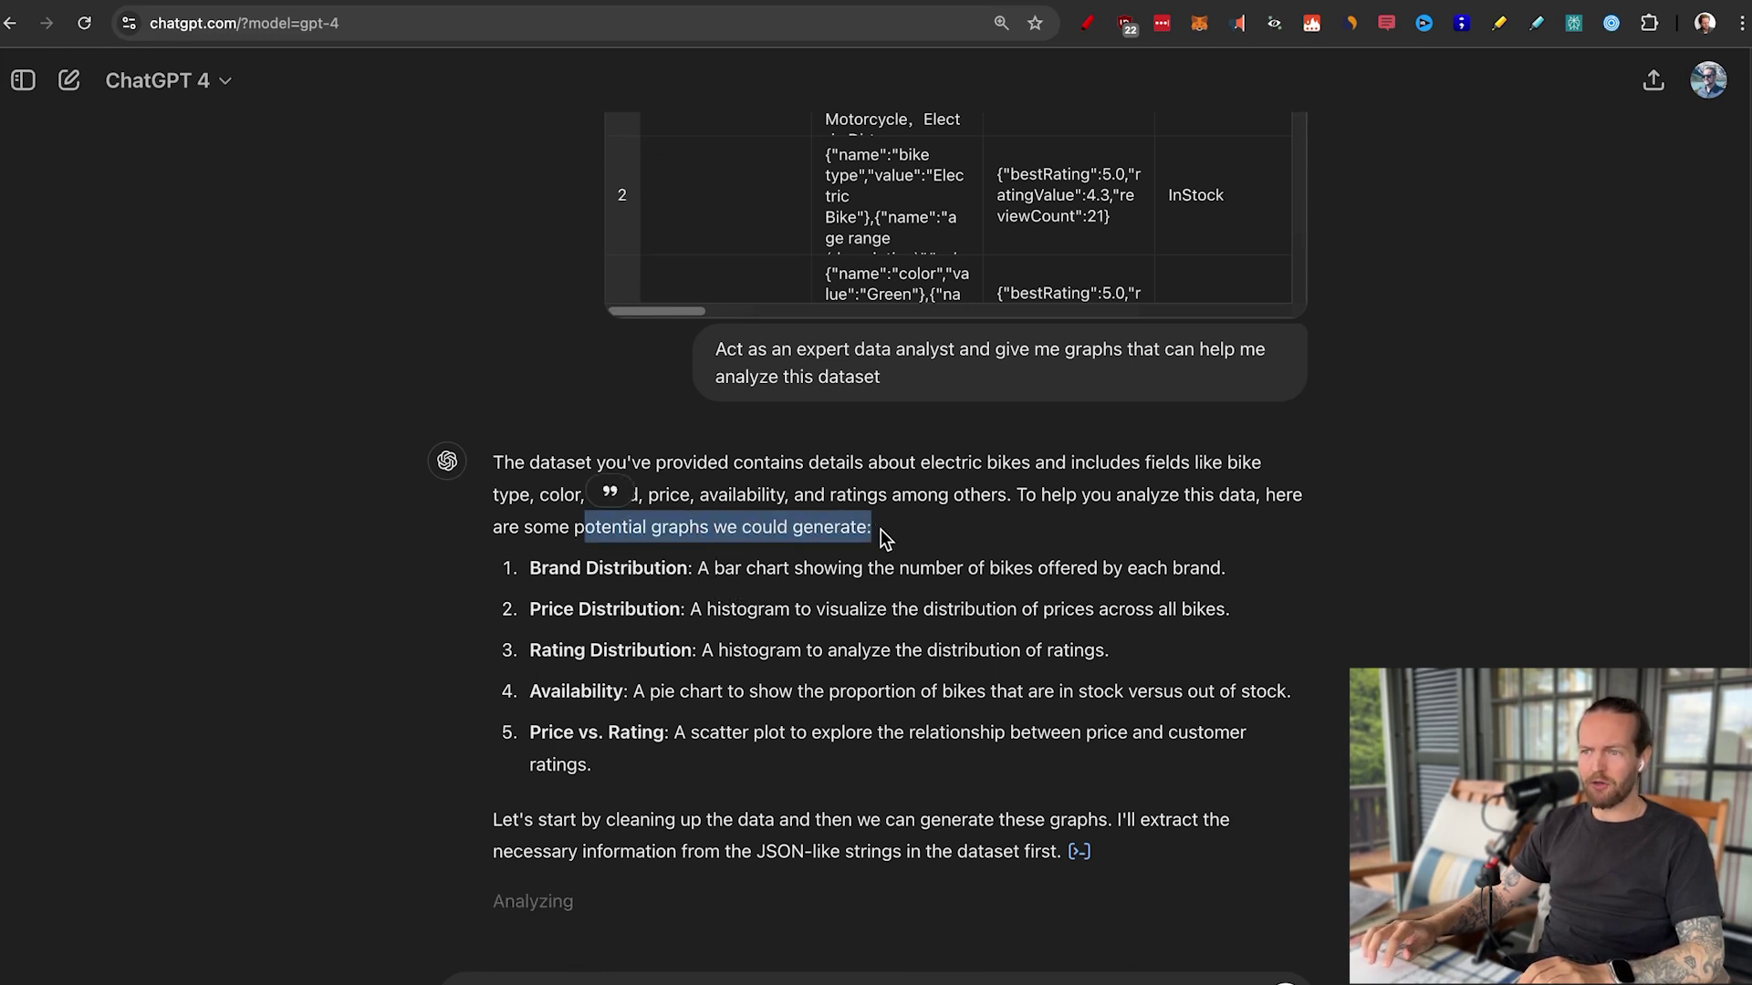
click(647, 608)
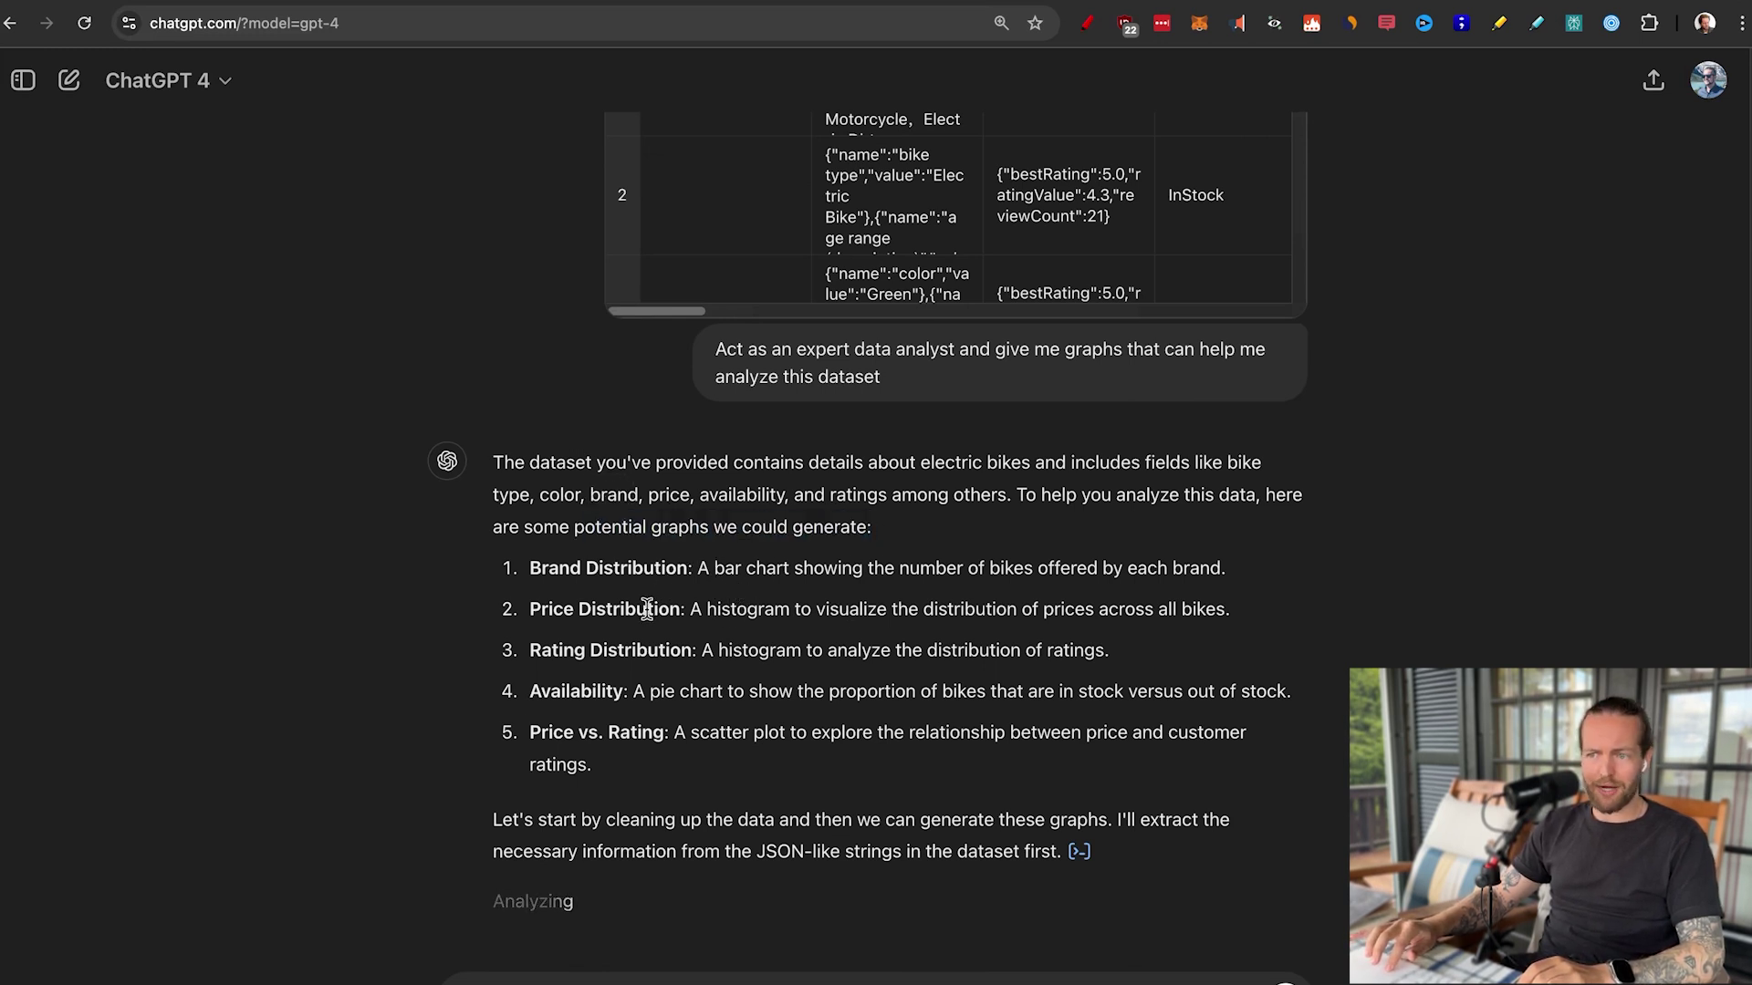
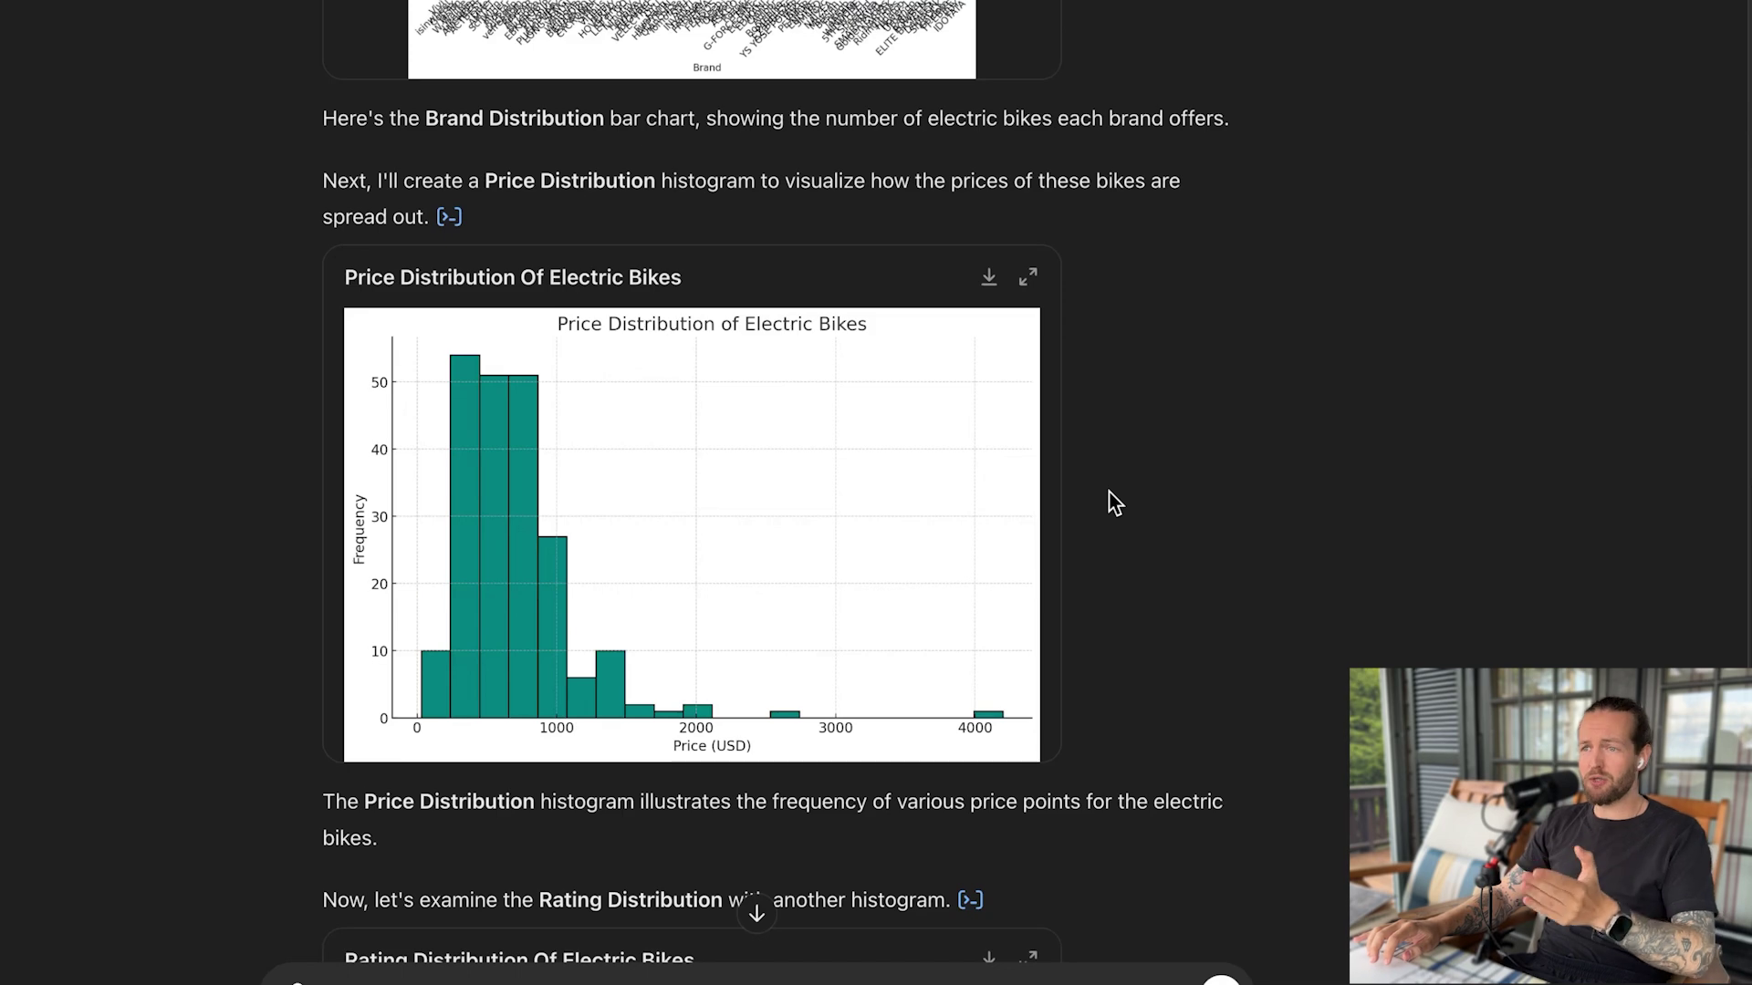
Review the price, rating and availability charts and enlarge the Top 50 Most Expensive Electric Bikes Rated Above 4 Stars chart.
scroll(1113, 501, down, 7)
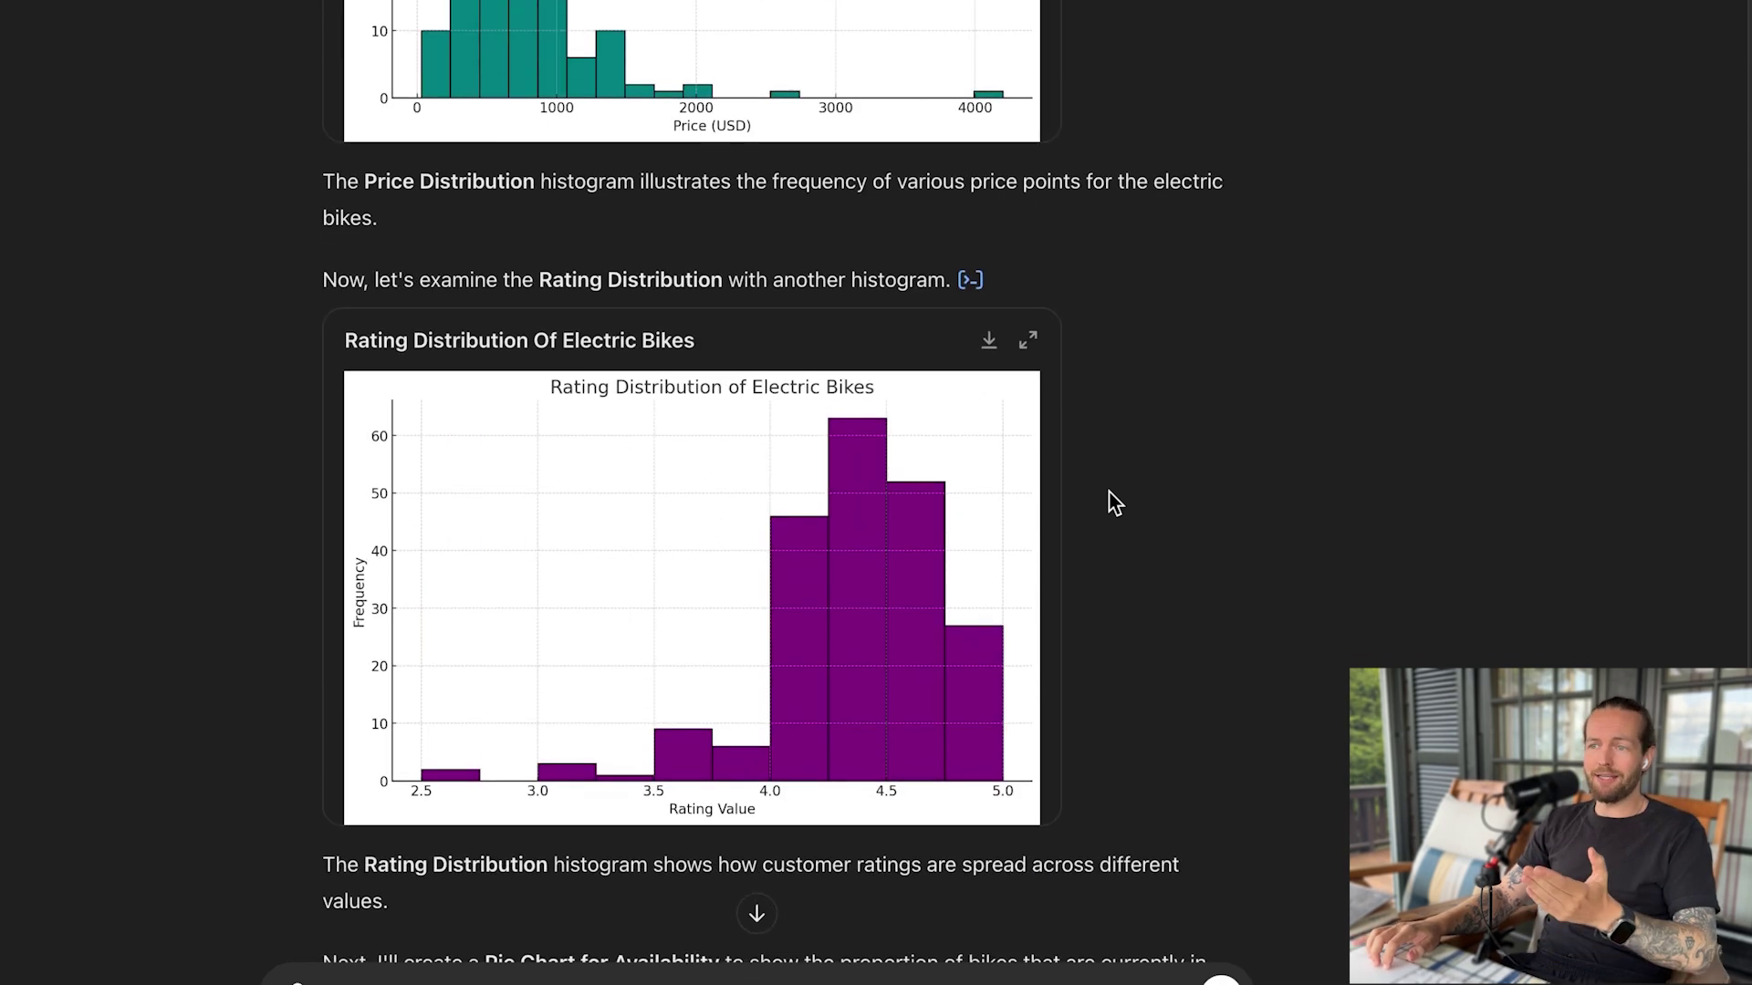
scroll(1113, 502, down, 8)
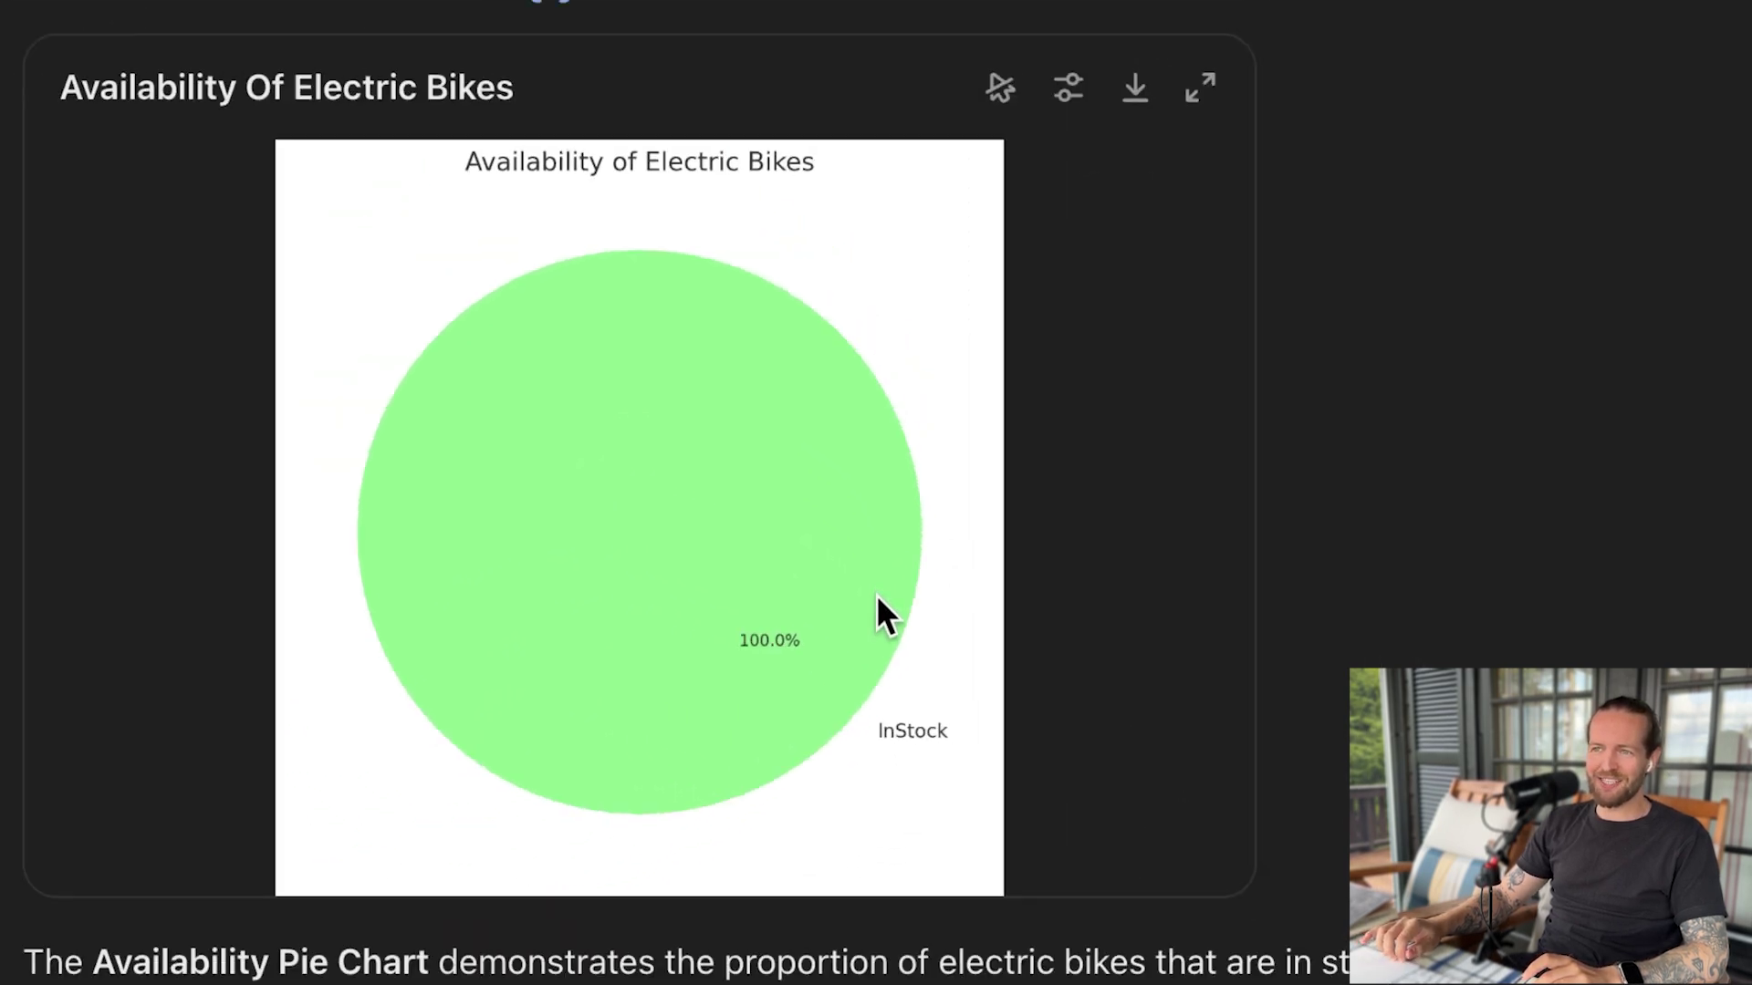
scroll(878, 598, down, 5)
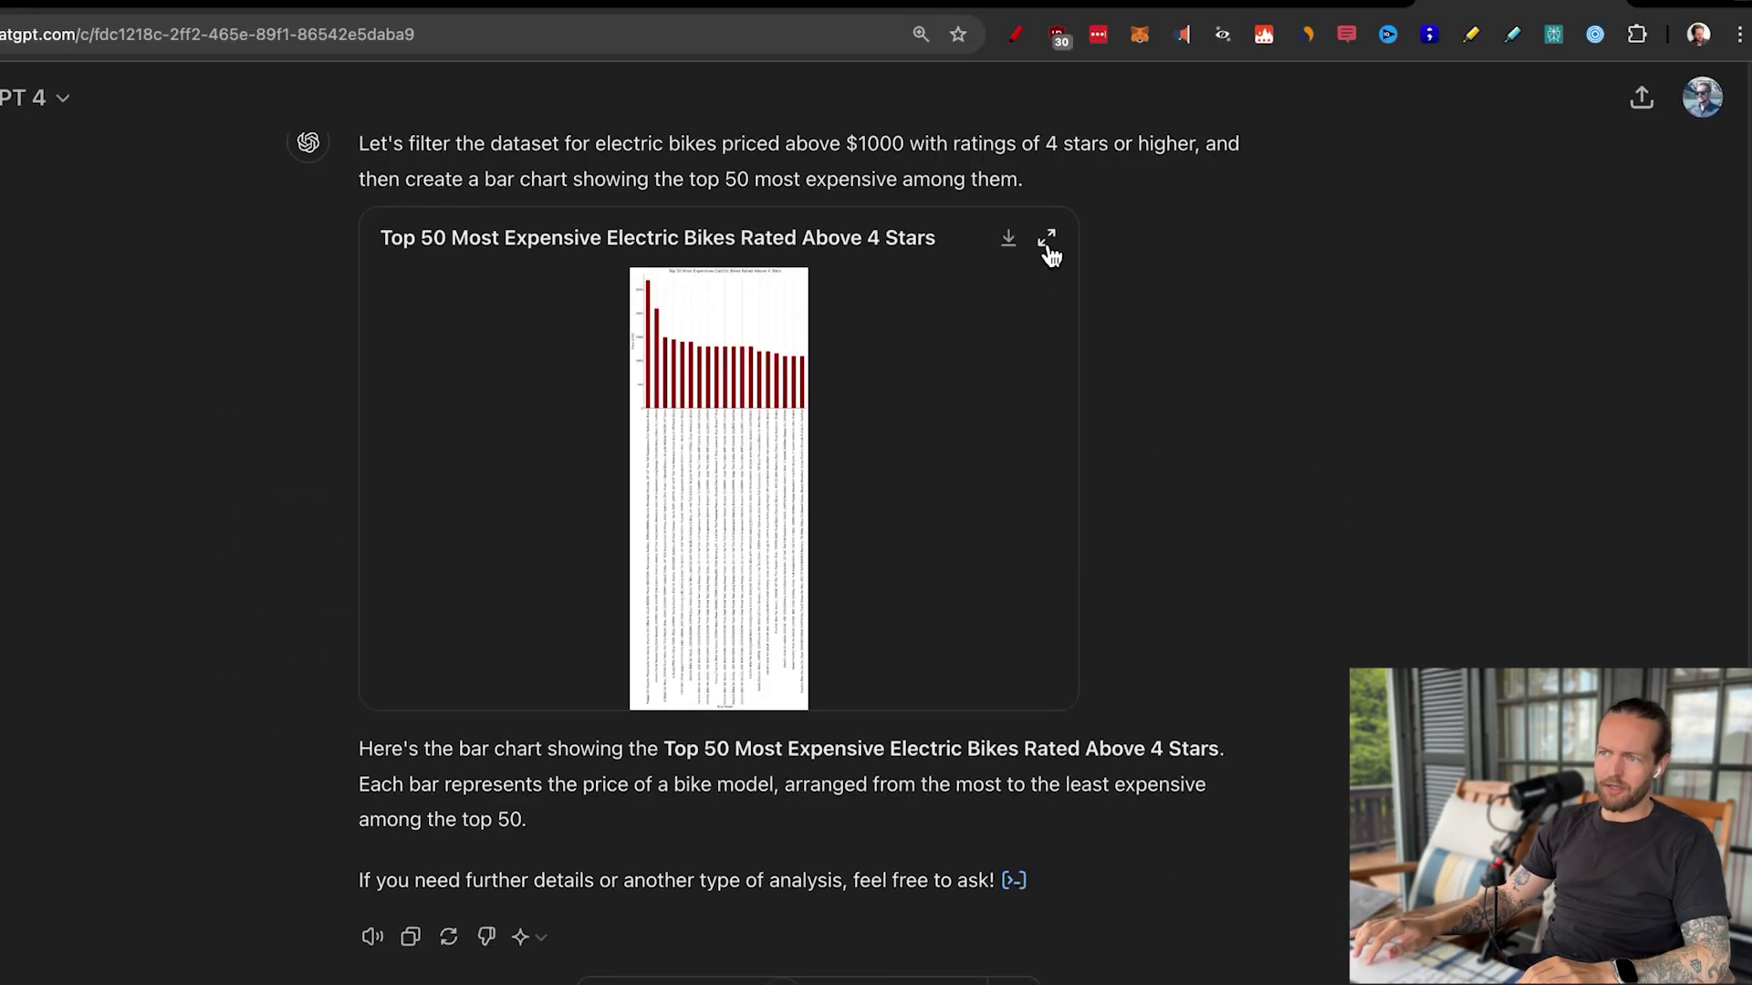
click(1047, 243)
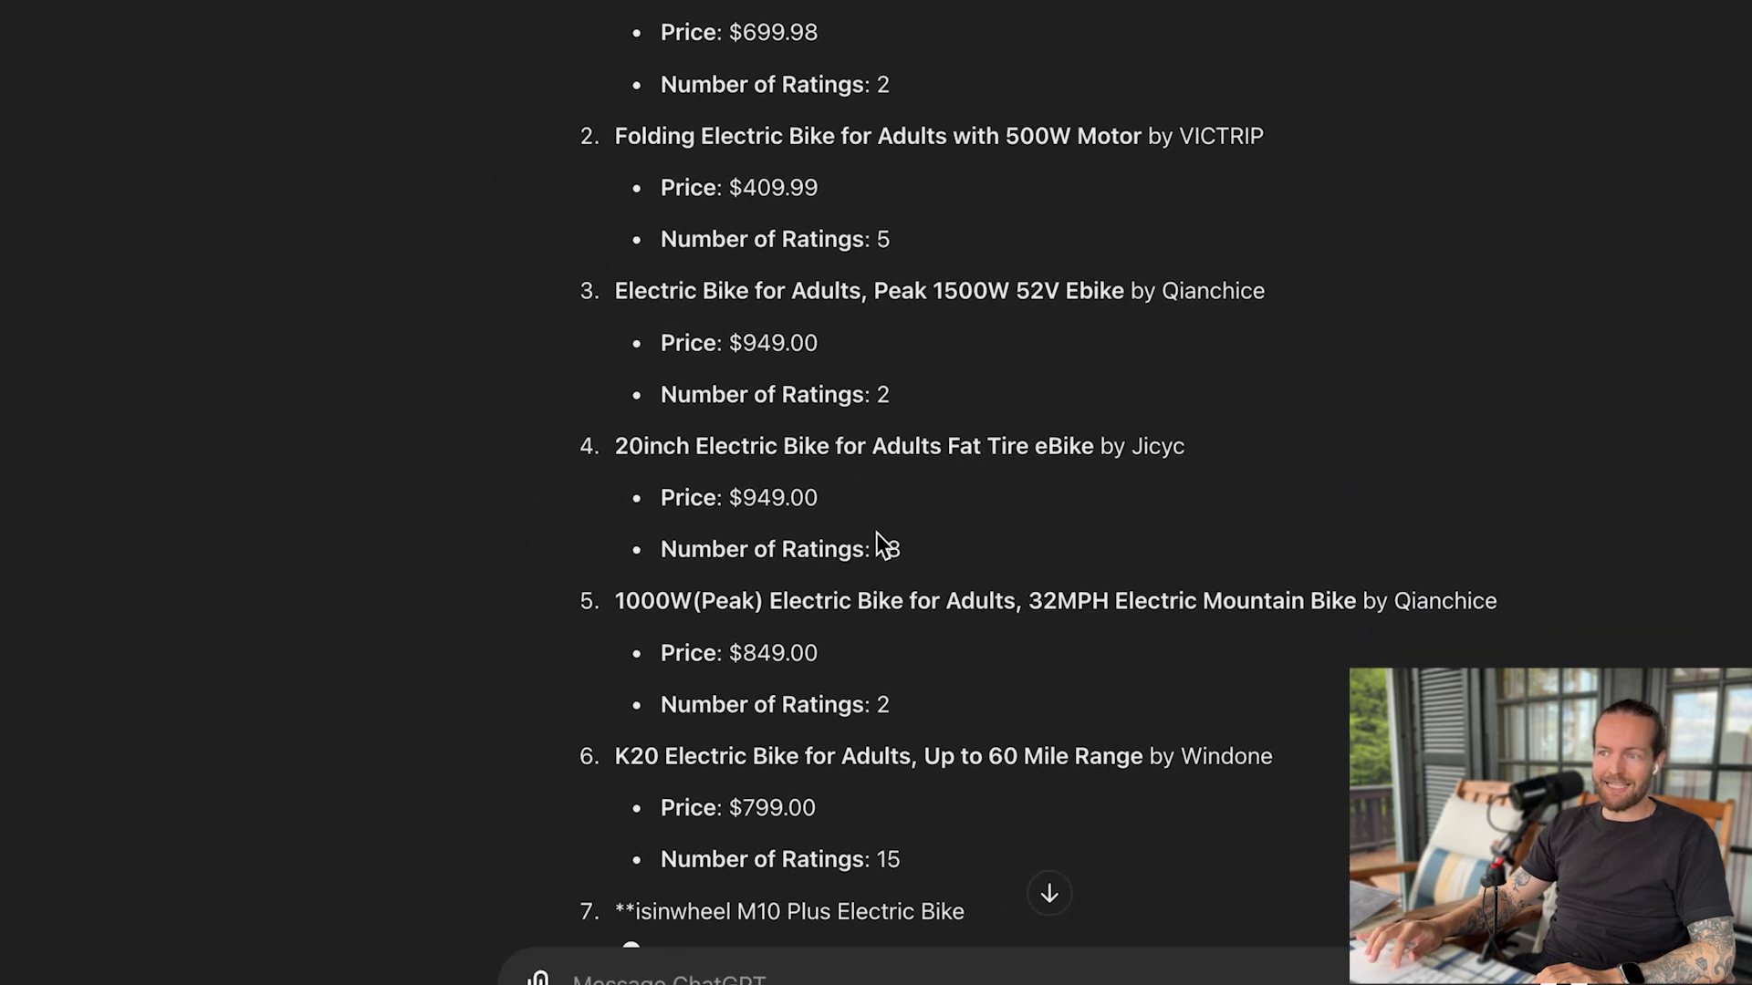
Read through the numbered list of recommended bikes, highlighting the 20inch Electric Bike for Adults Fat Tire eBike entry with its price and ratings.
drag(616, 447, 1070, 594)
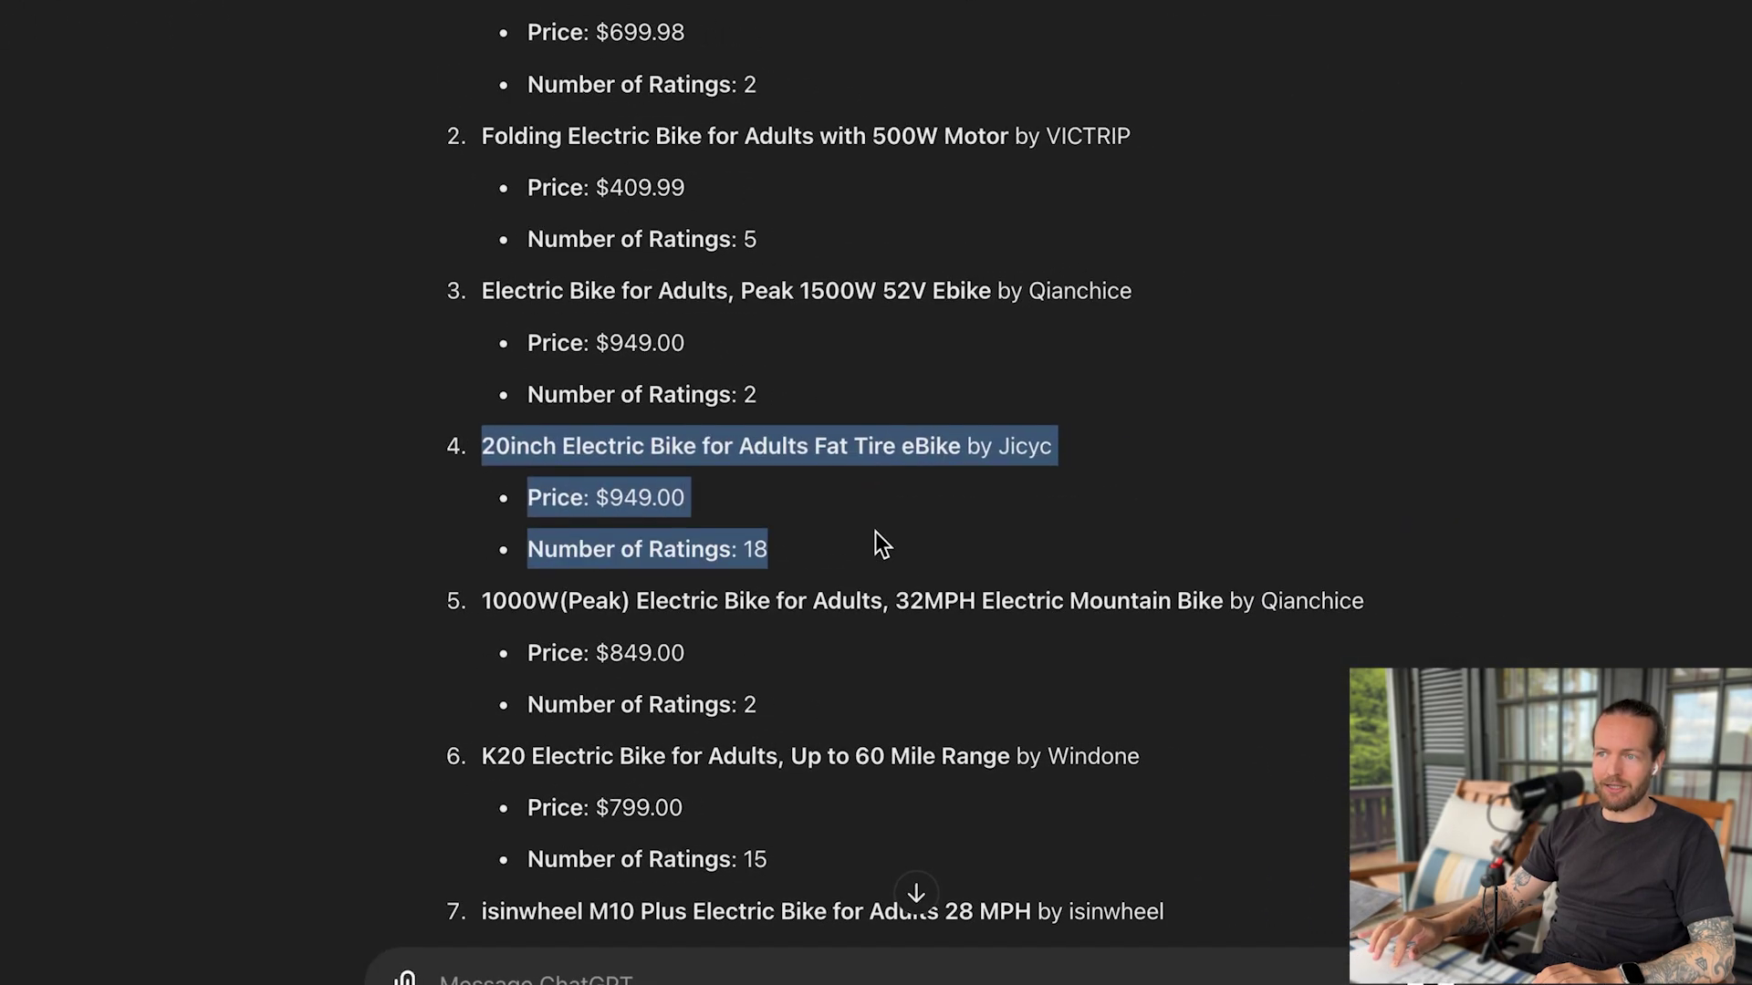
scroll(874, 560, down, 3)
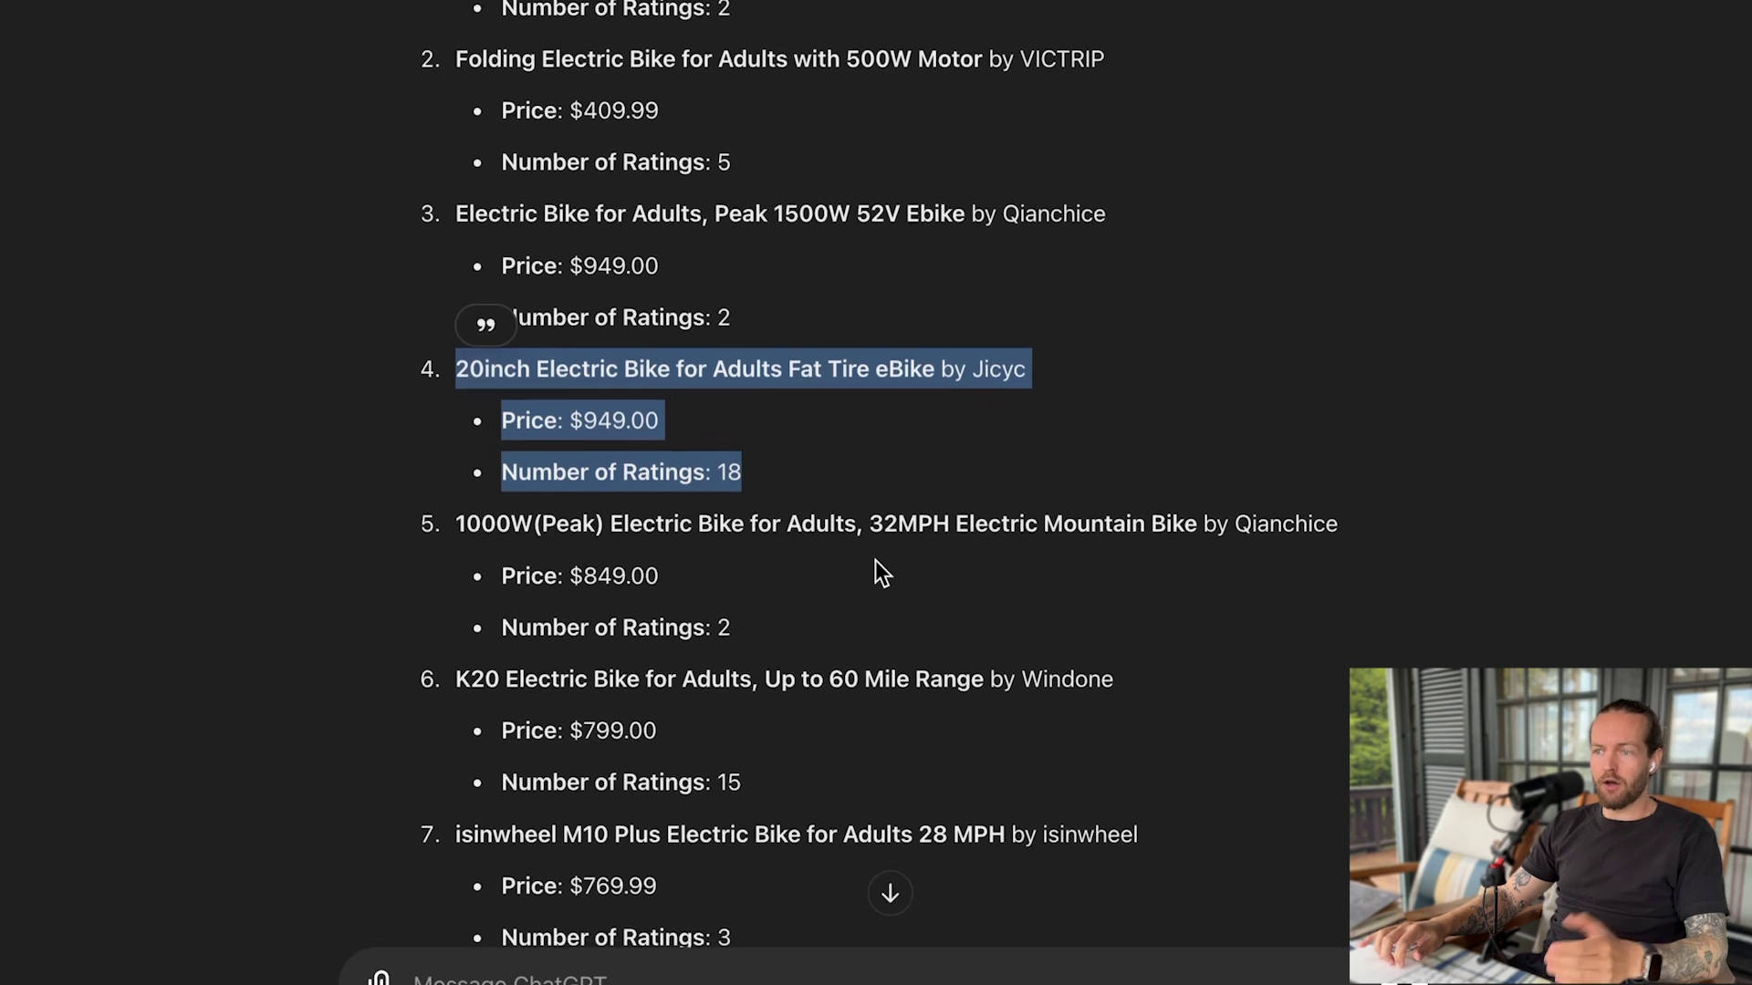
scroll(874, 560, down, 5)
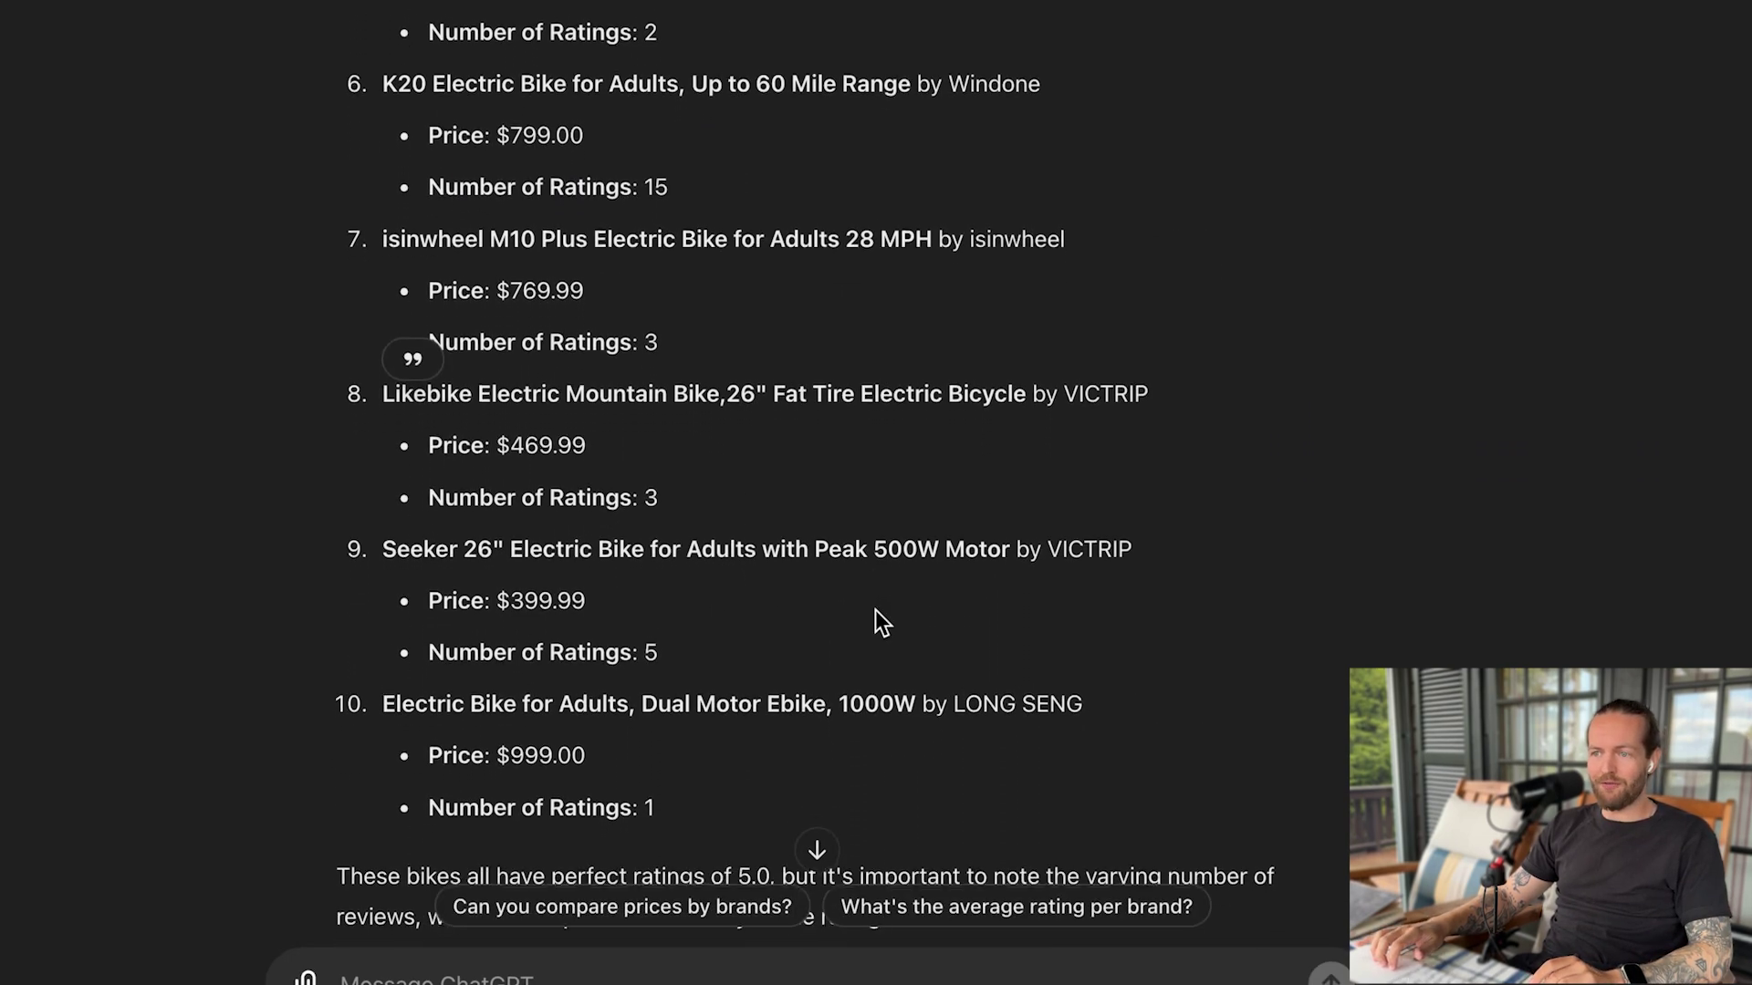
scroll(874, 607, down, 3)
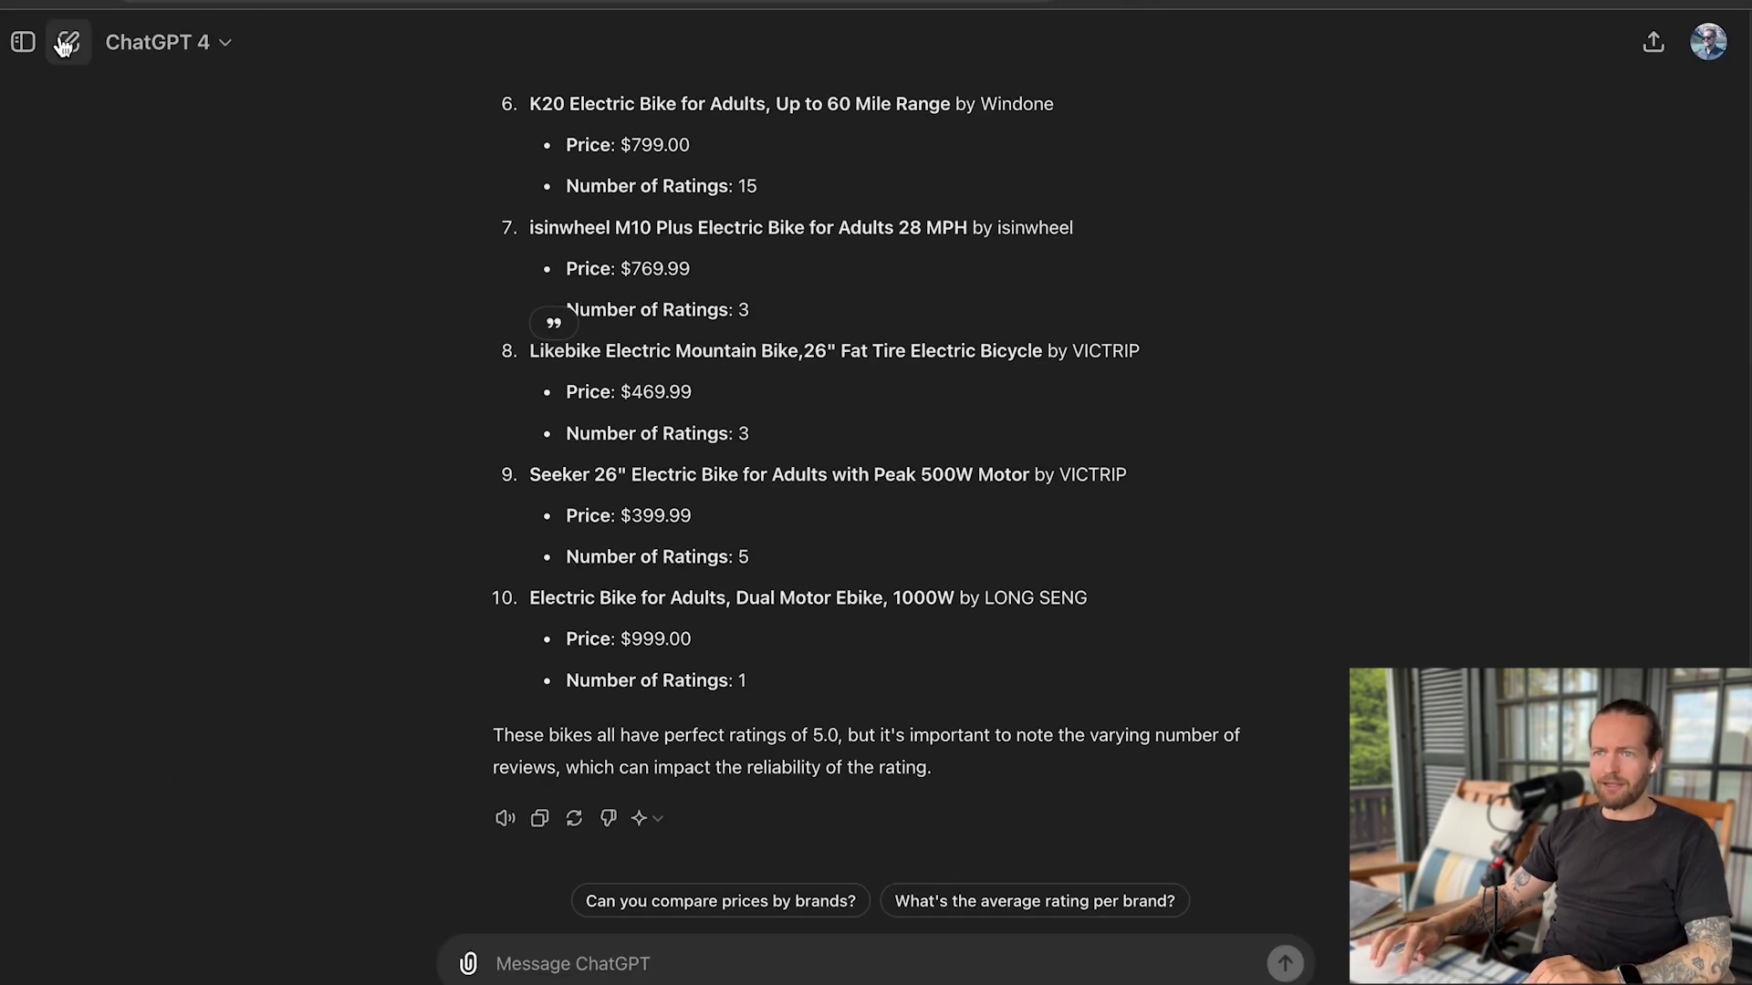
Start a new chat and send the question "What is the most popular product on the website based on reviews?".
click(63, 46)
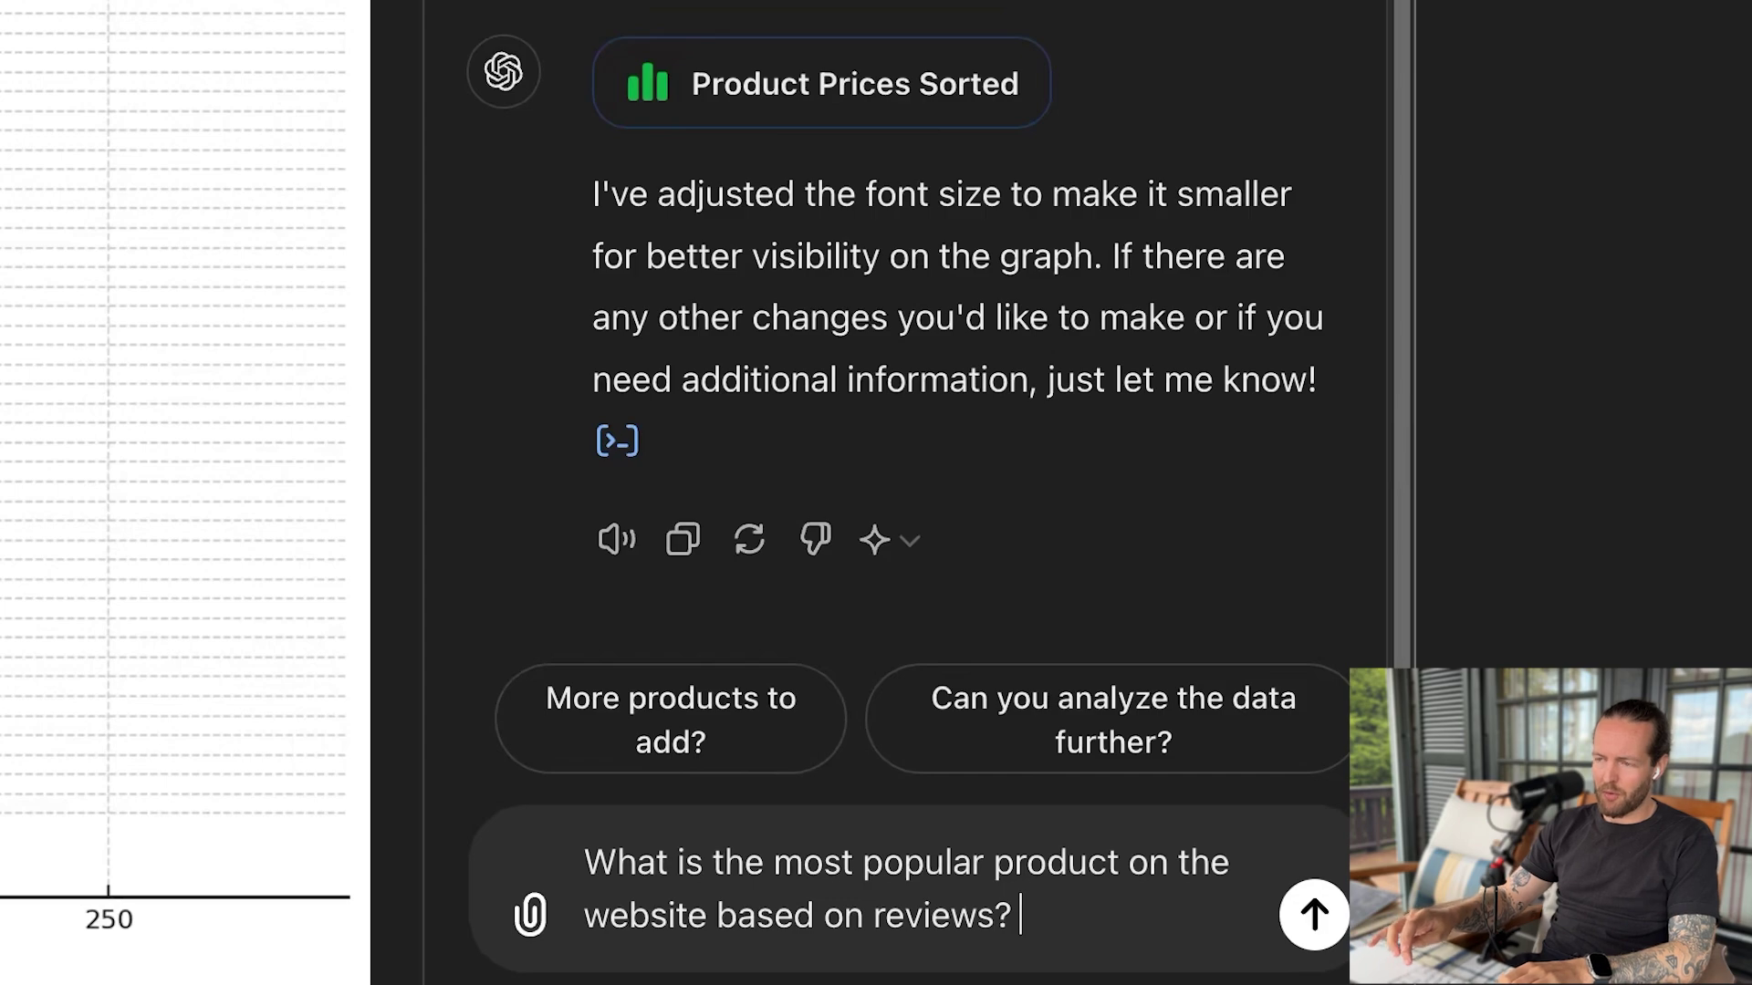
key(Return)
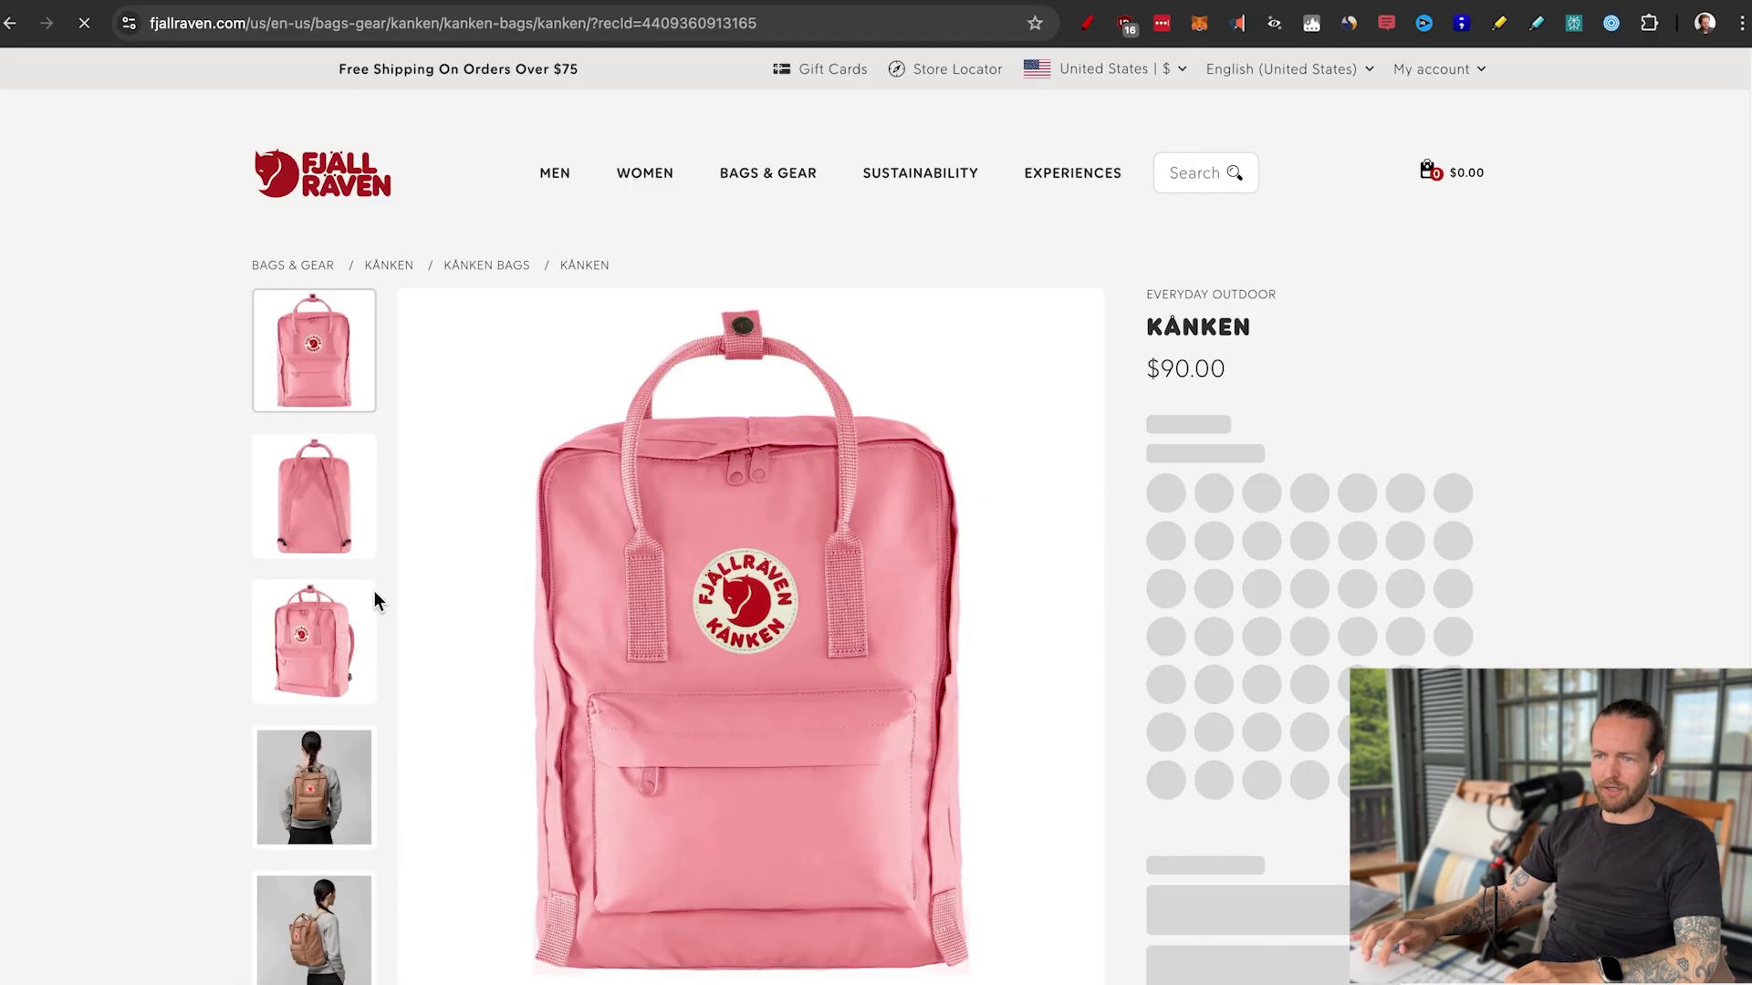
Look through the gallery photos on the Fjällräven Kånken backpack page, including the open bag and the green backpack.
scroll(324, 668, down, 2)
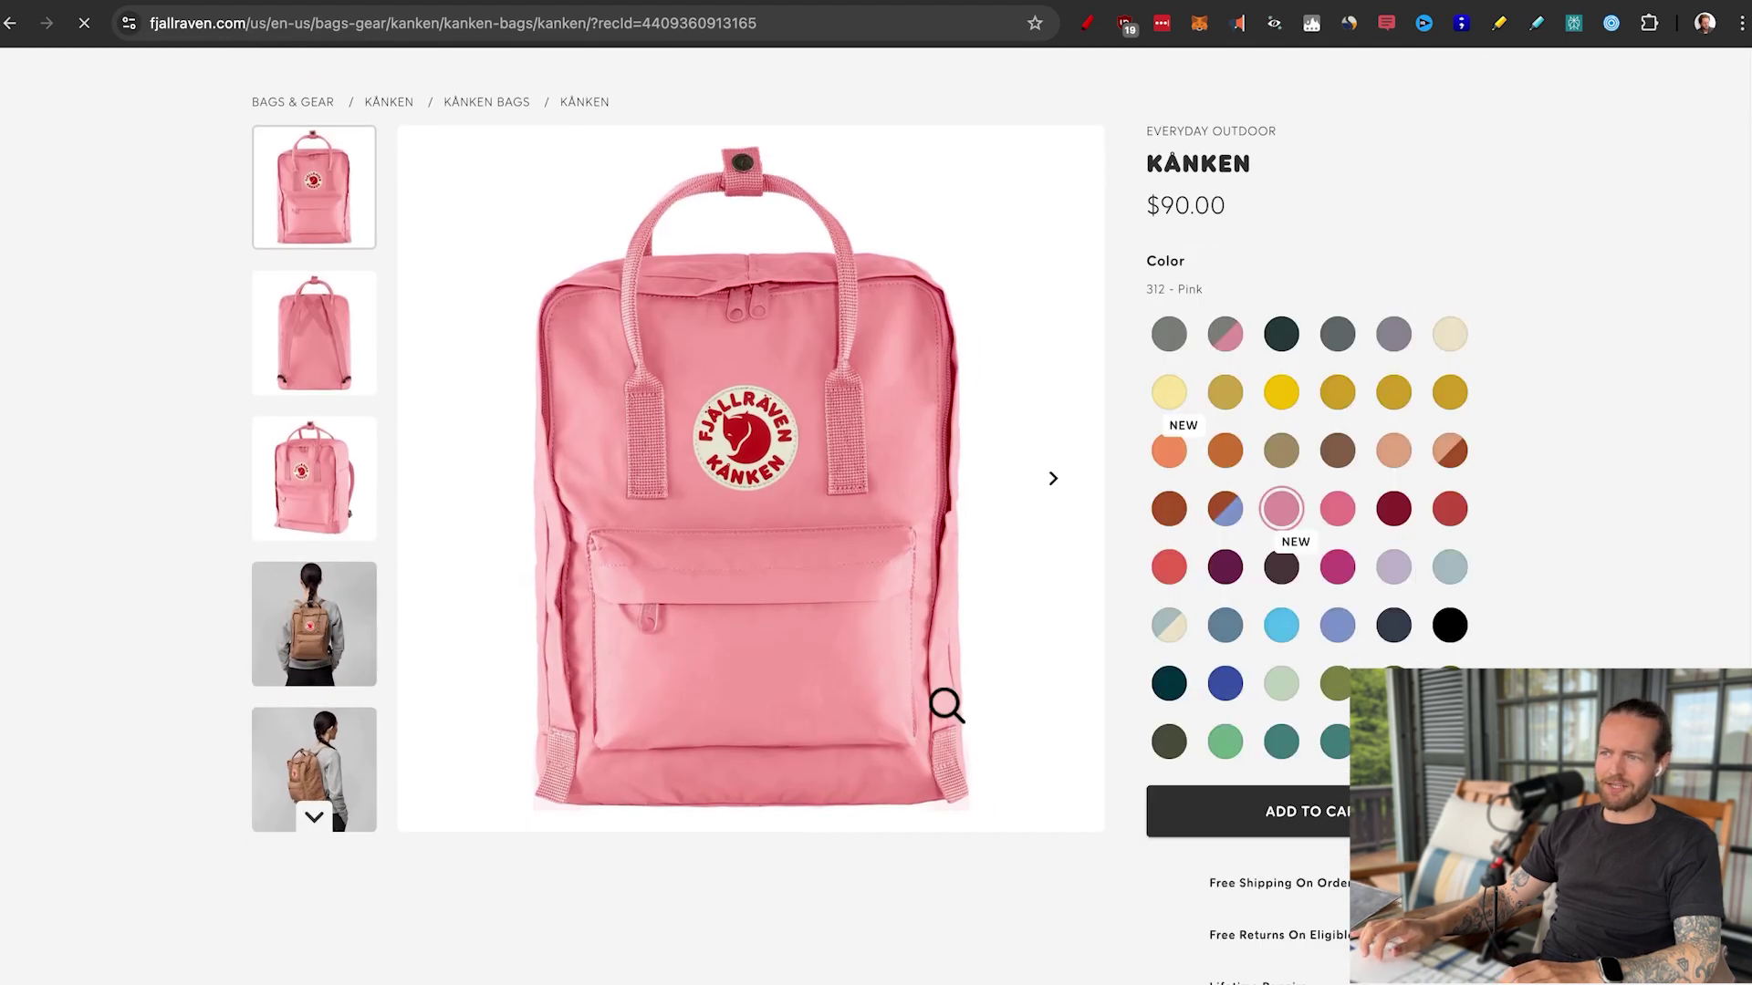
scroll(313, 751, down, 3)
click(321, 301)
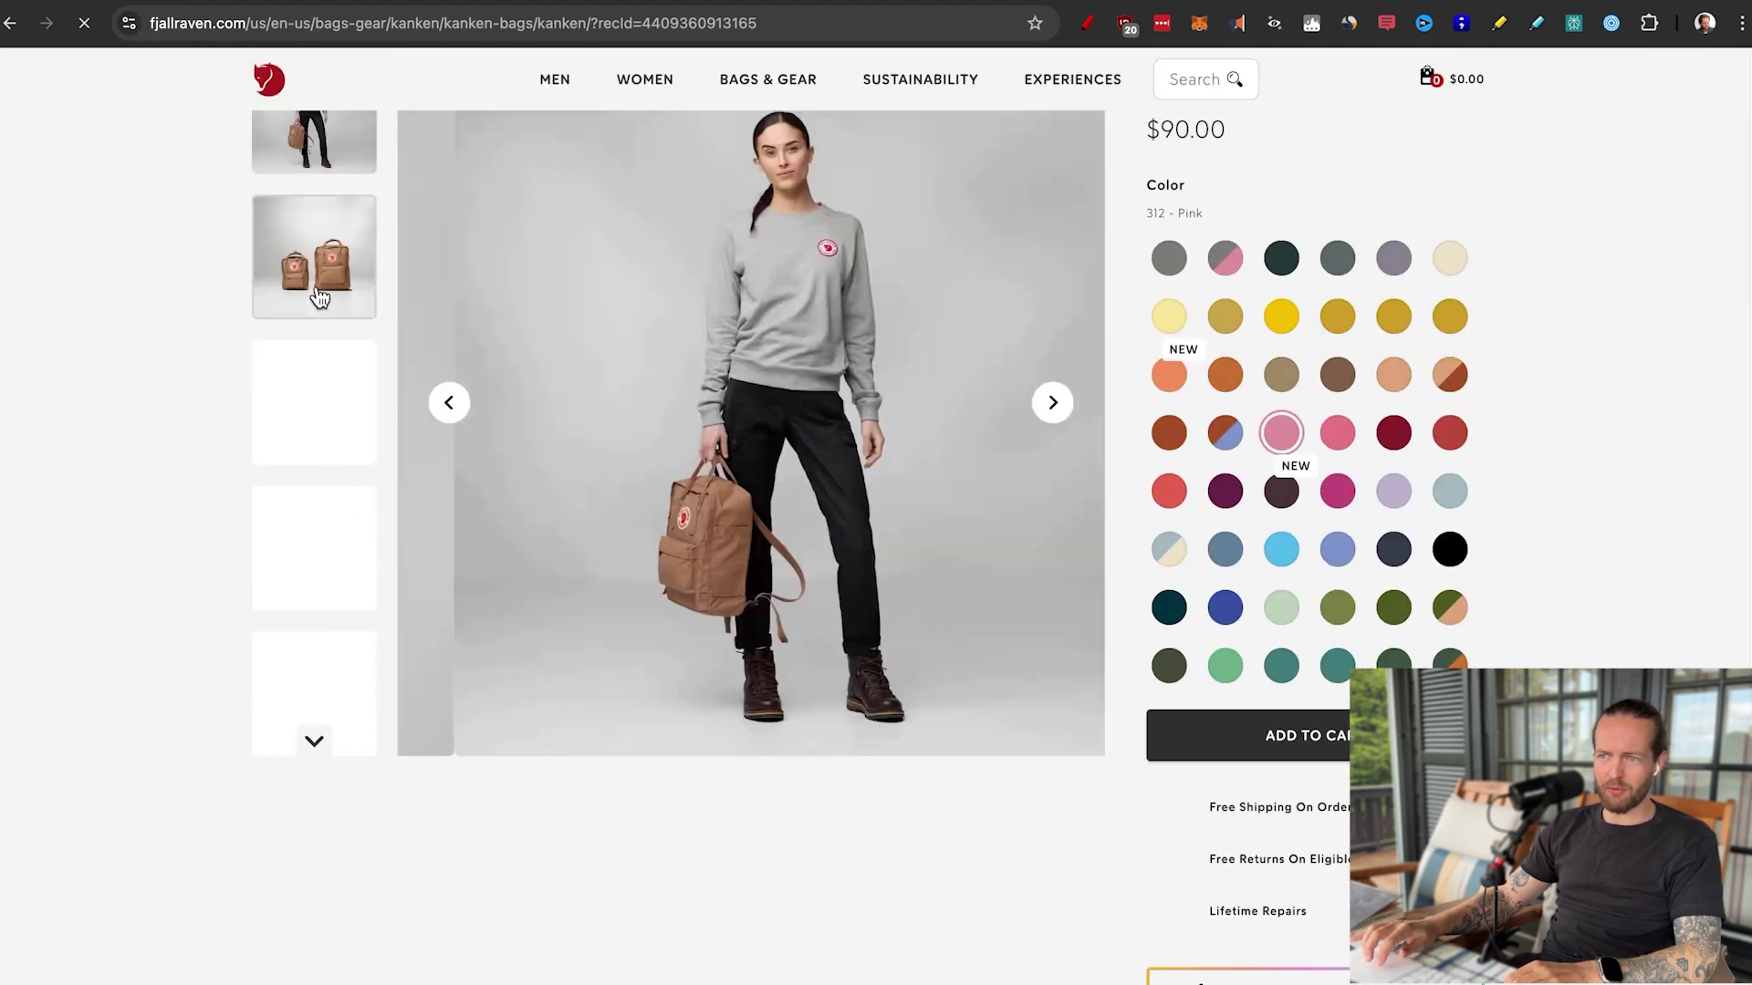
scroll(205, 571, down, 1)
click(343, 407)
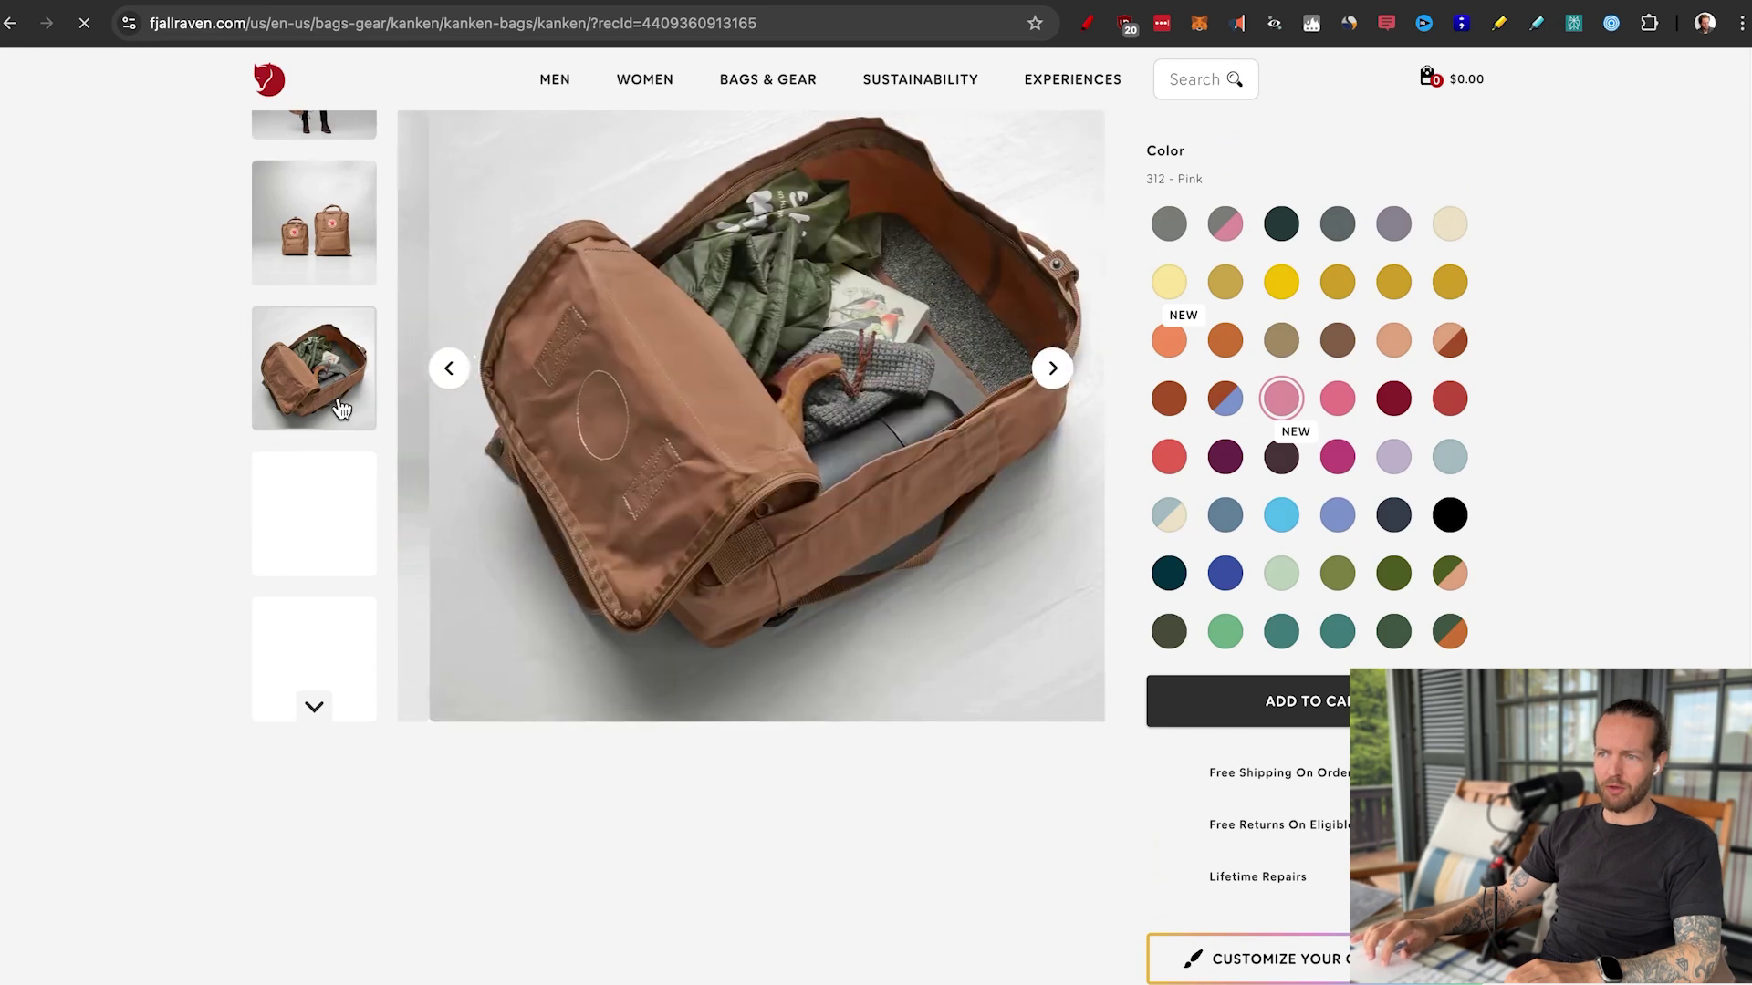
scroll(203, 524, up, 1)
click(338, 581)
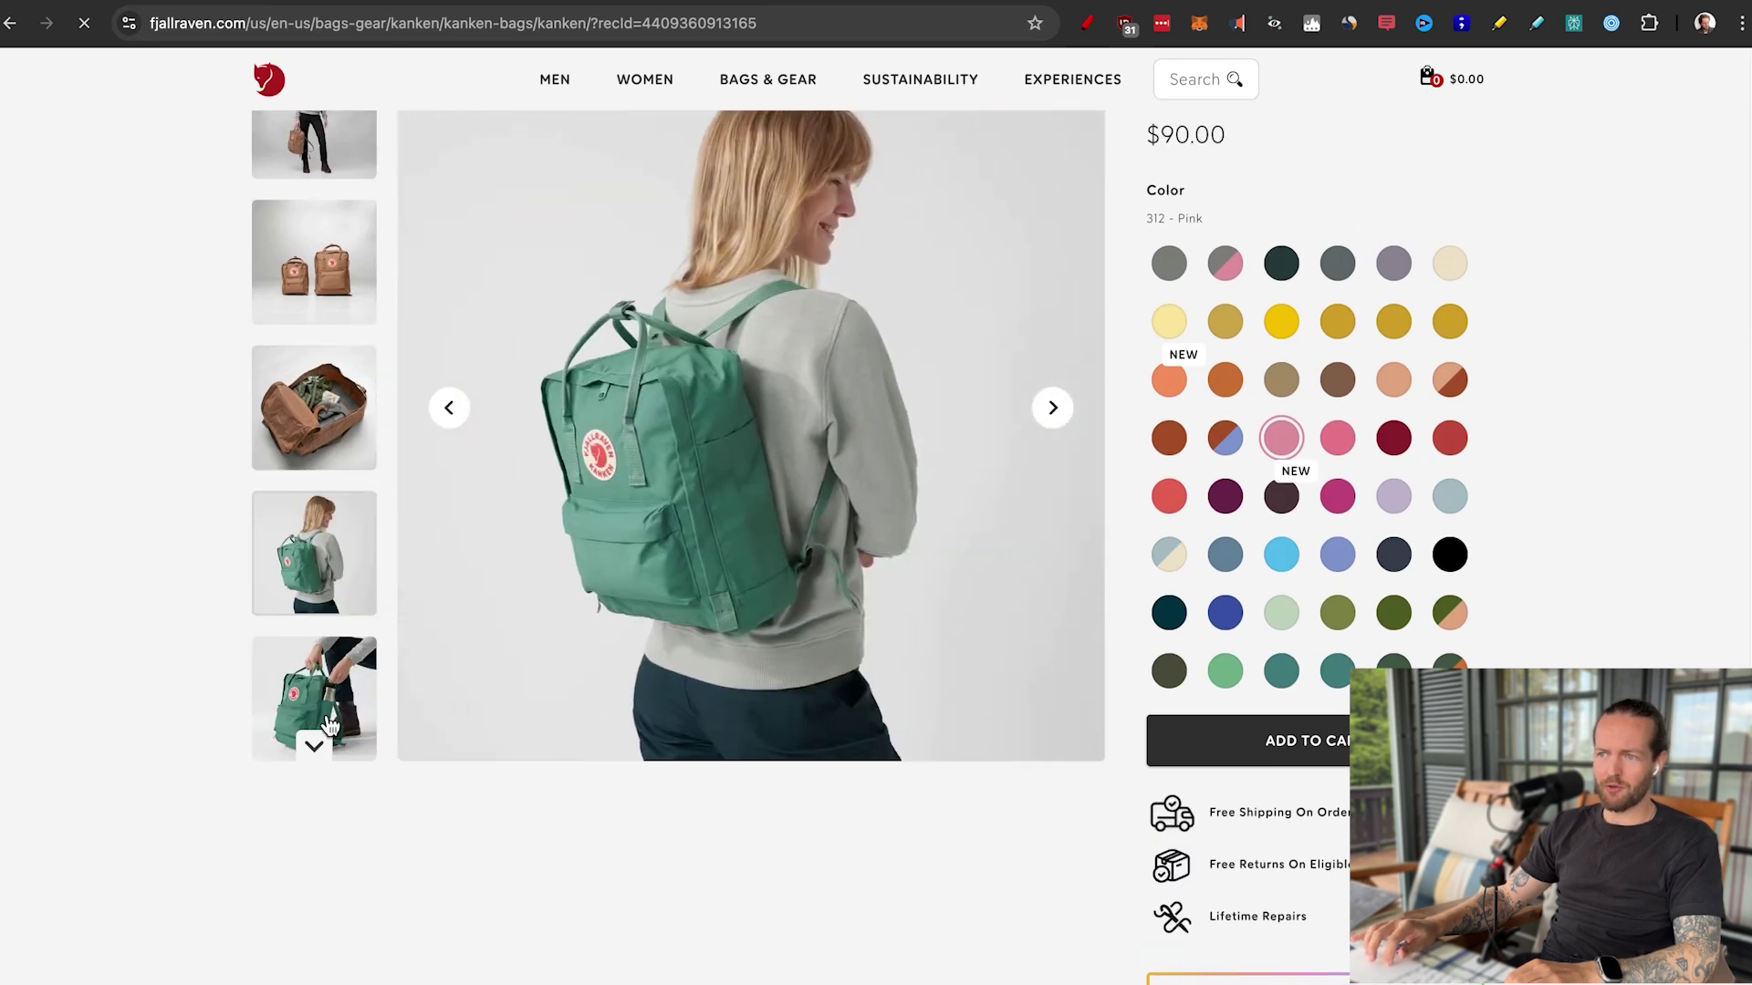
click(338, 716)
scroll(1231, 639, down, 1)
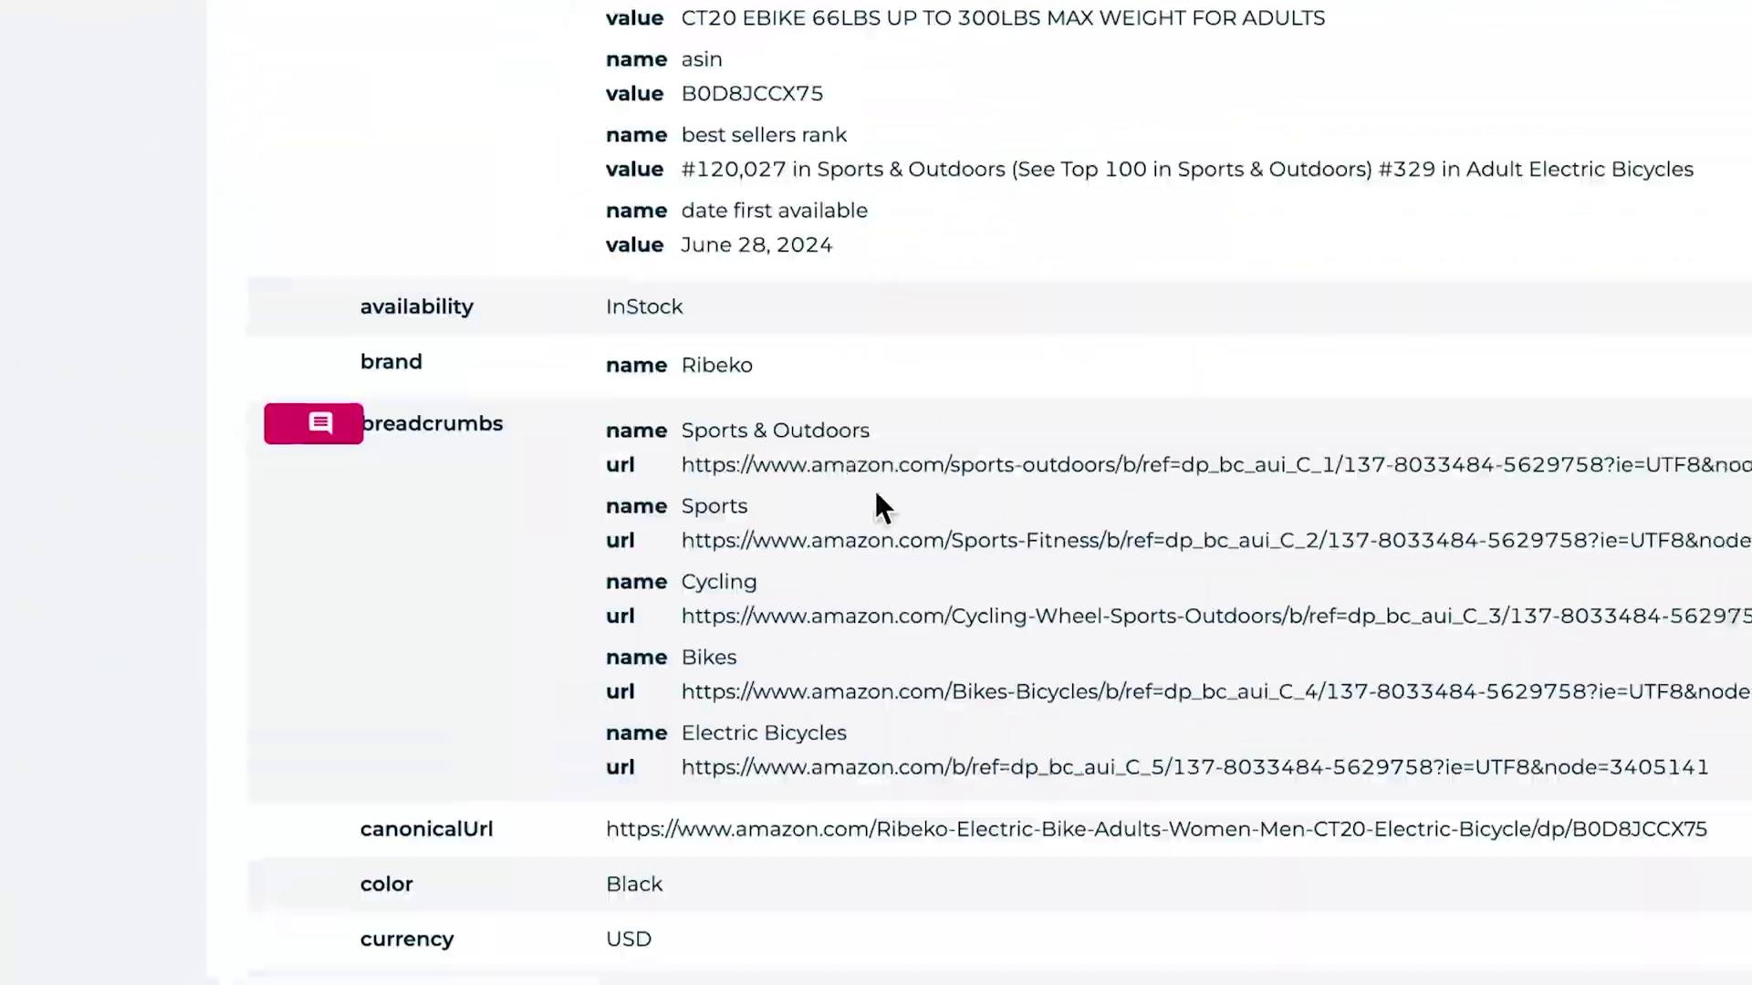
scroll(874, 593, down, 5)
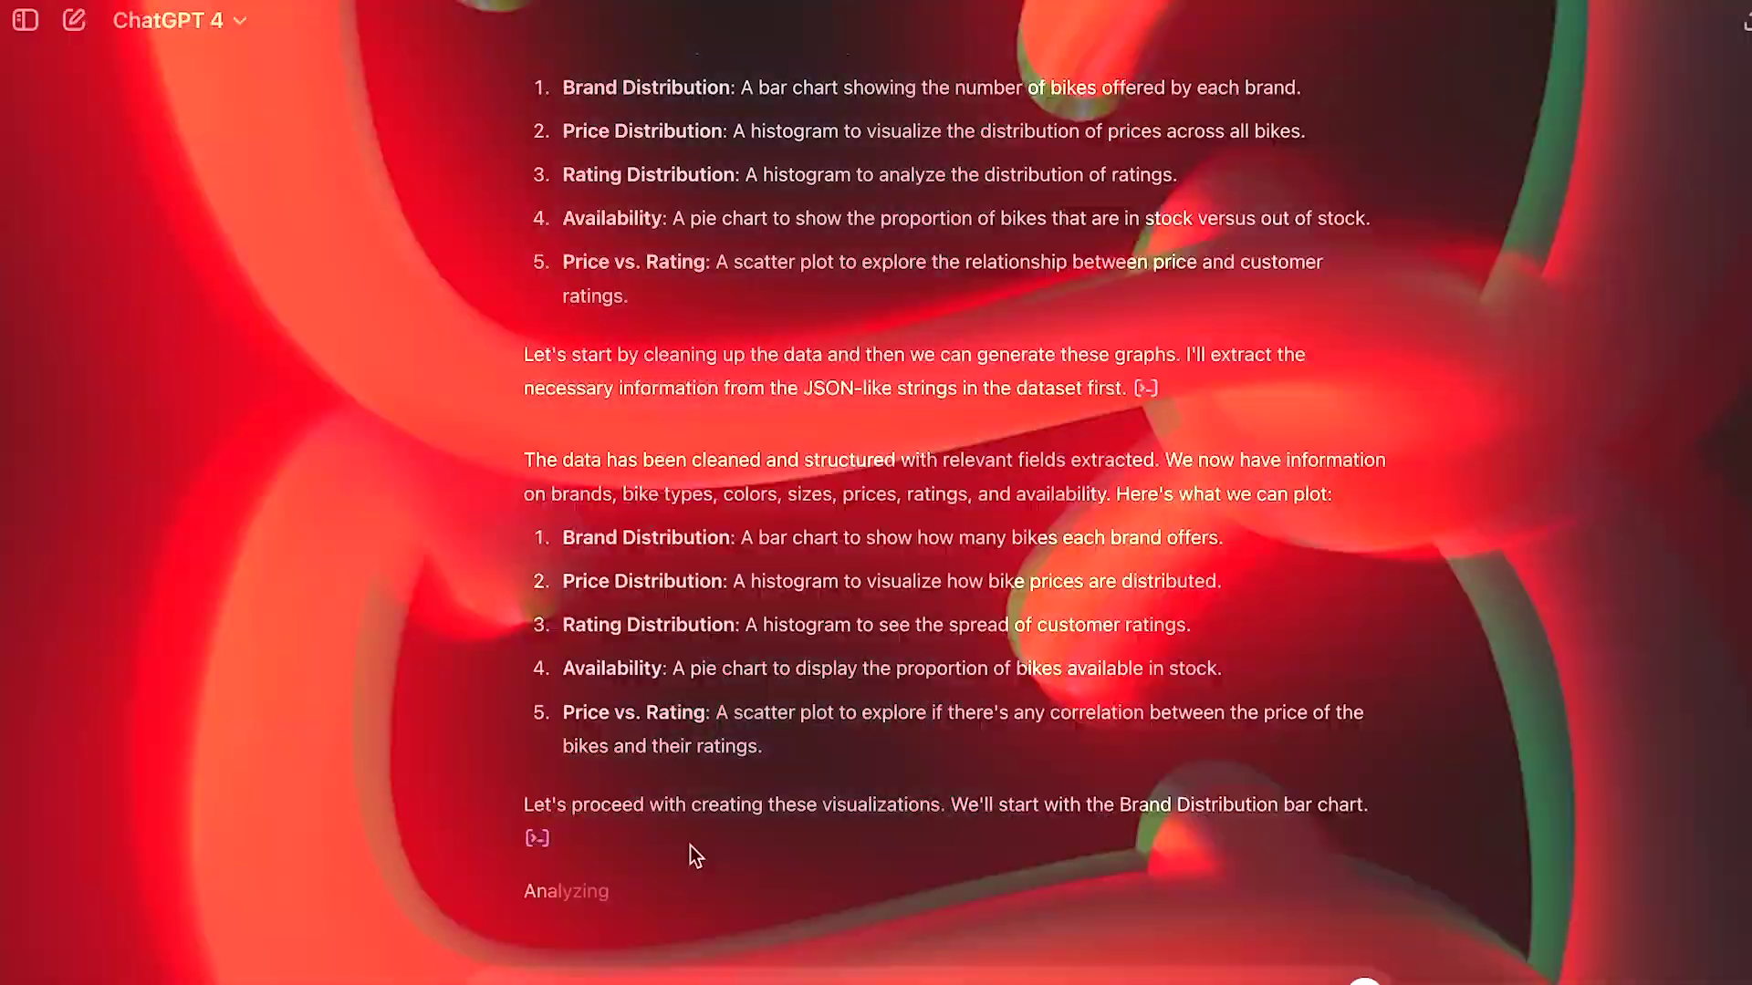